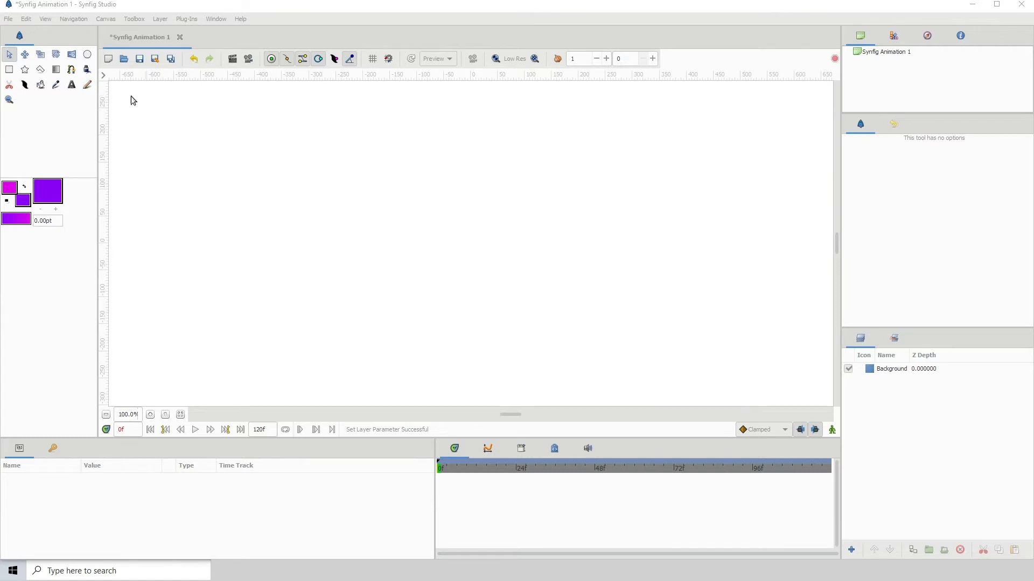
Draw a purple circle about 64 px wide near the canvas centre and duplicate its layer
left_click(87, 54)
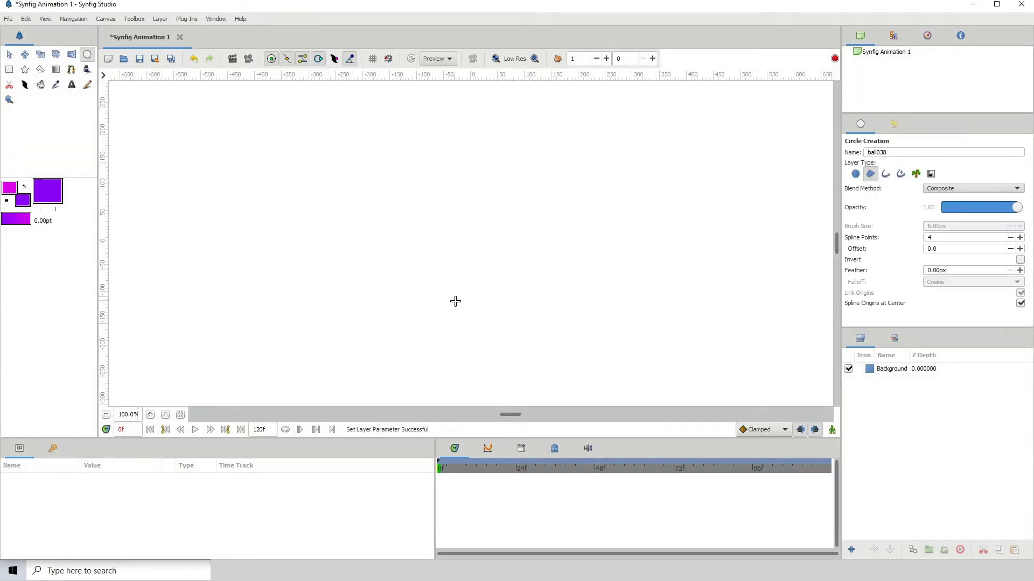
left_click_drag(438, 226, 456, 248)
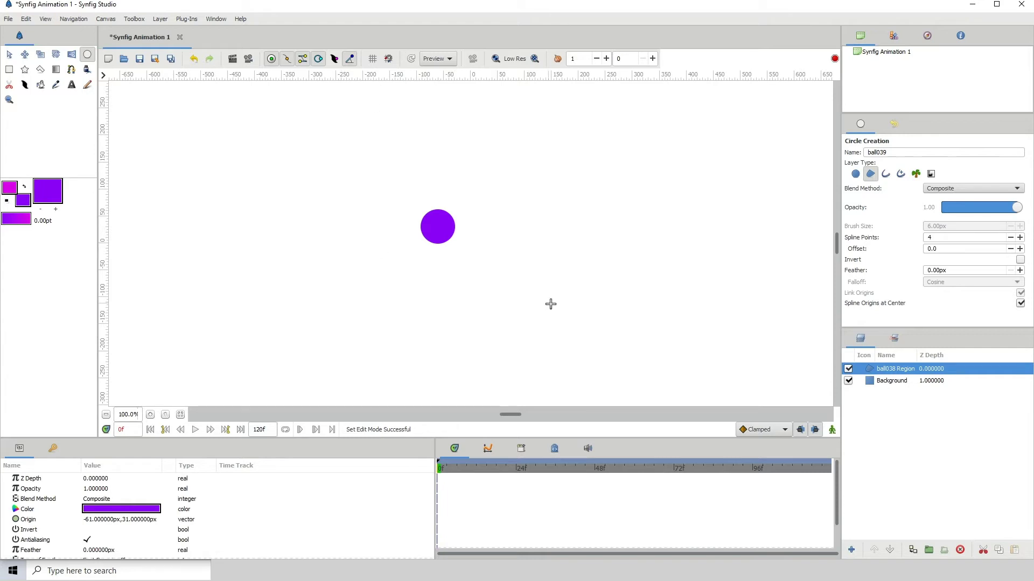
left_click(888, 381)
left_click(891, 369)
left_click(88, 55)
key("alt+a")
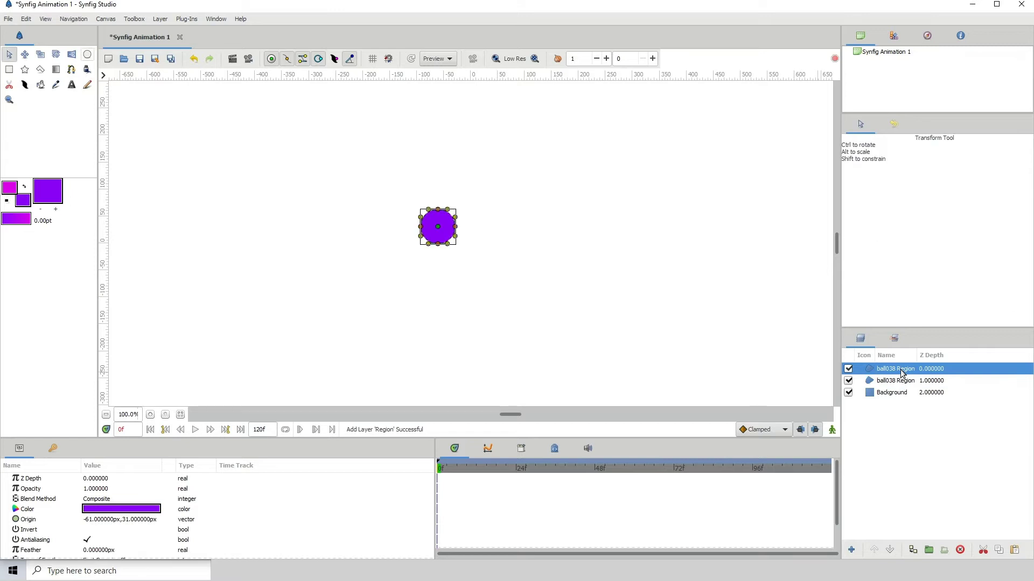
Change the upper circle copy's color to magenta #FF02EE
double_click(121, 509)
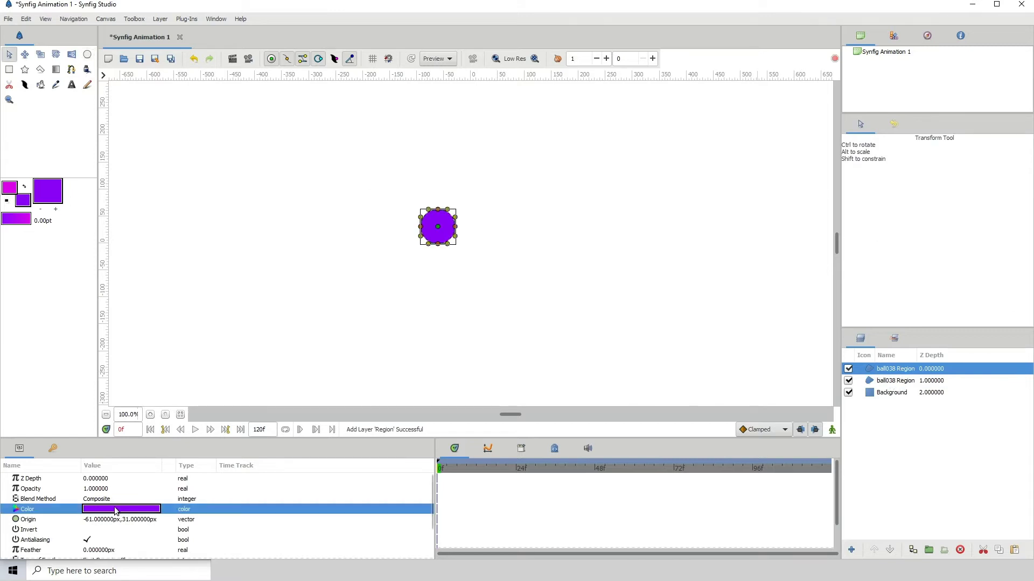
left_click_drag(444, 332, 461, 338)
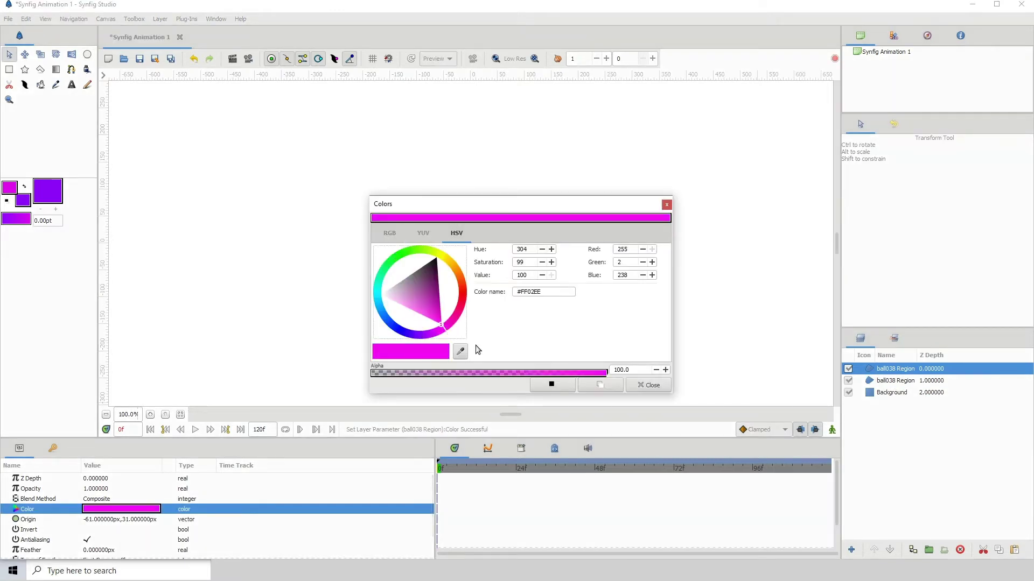
left_click(629, 386)
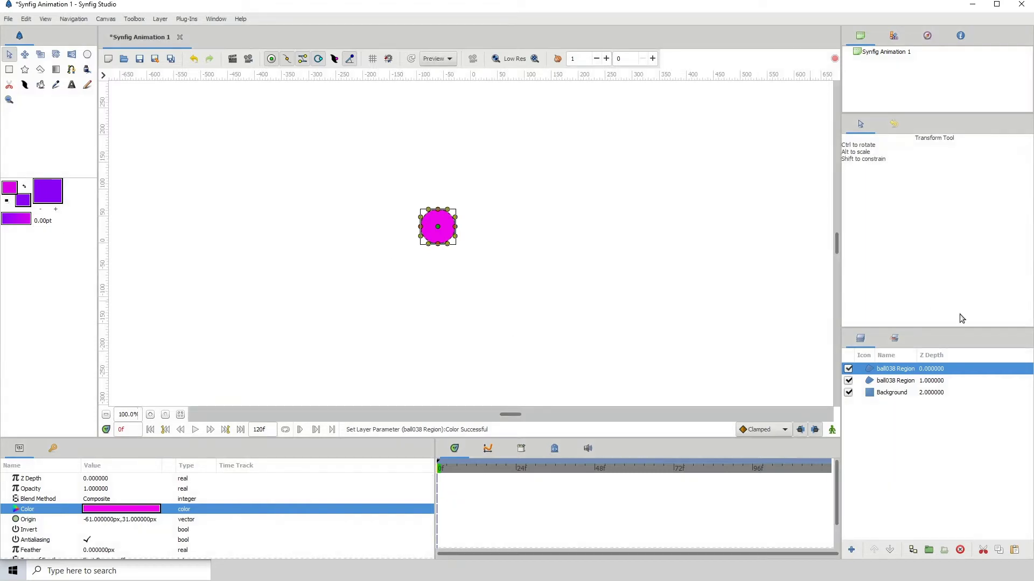
Hide the lower purple circle layer and select the magenta circle layer
left_click(853, 382)
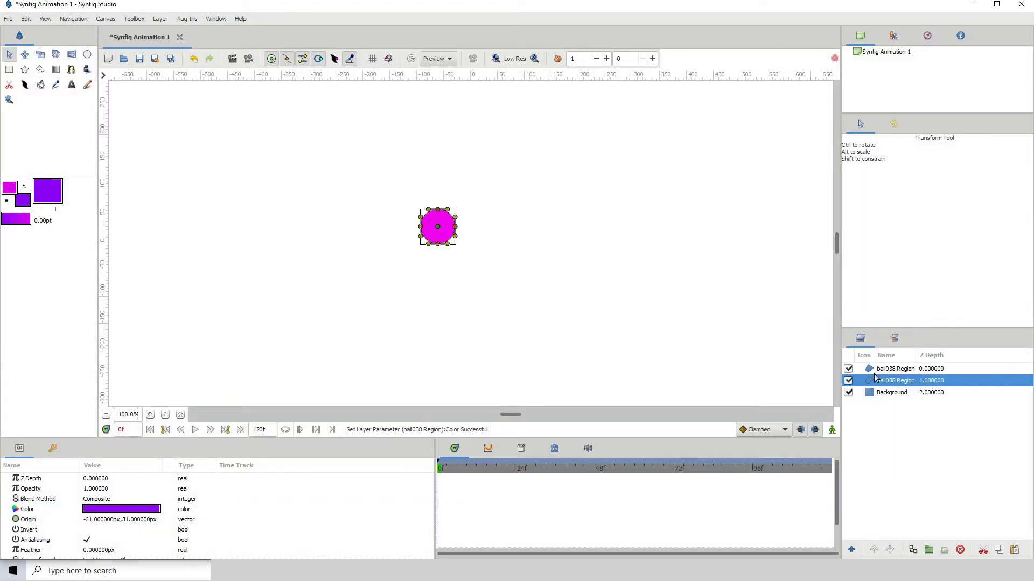
left_click(848, 381)
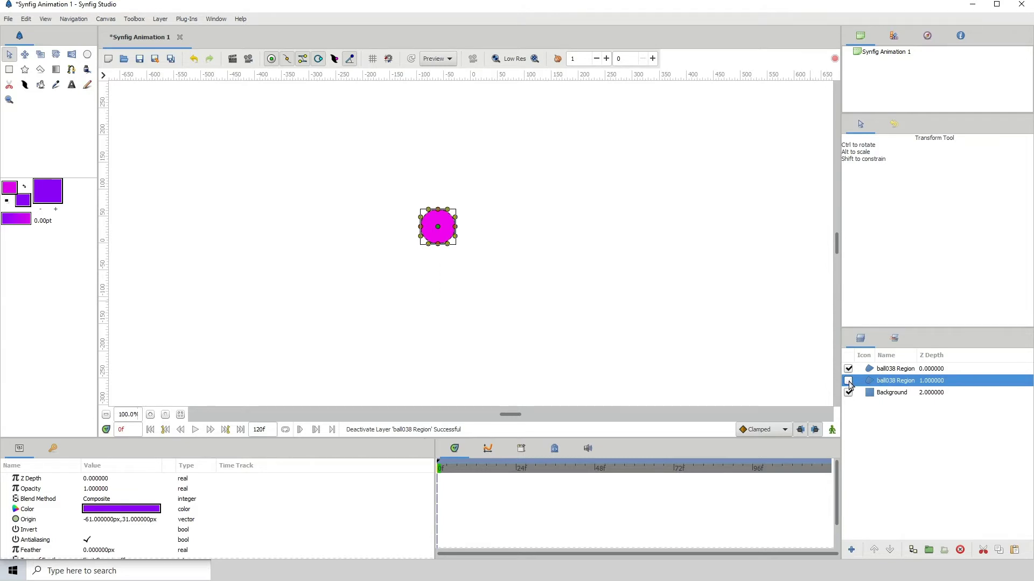
left_click(889, 374)
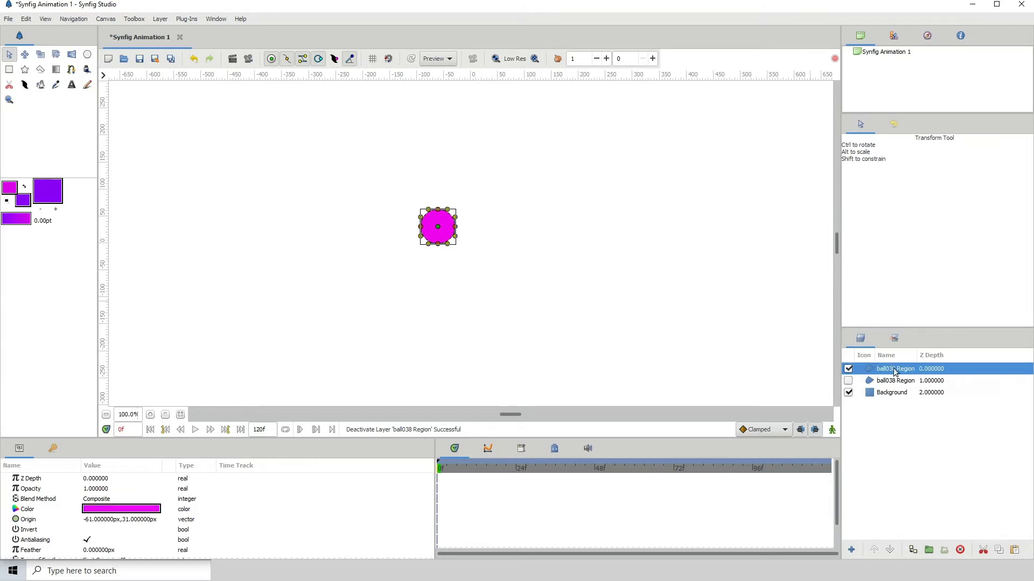
Insert a shape-preserving vertex on each side of the magenta circle, just above its left and right vertices
left_click(147, 415)
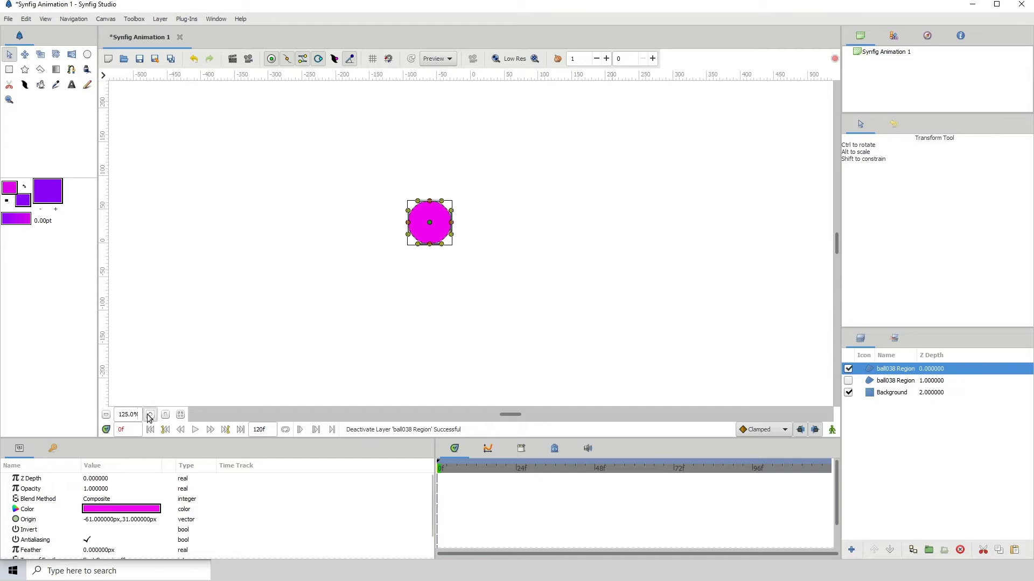
left_click(147, 415)
left_click(148, 415)
left_click(148, 415)
left_click(148, 415)
left_click(147, 415)
left_click(151, 414)
left_click(150, 414)
left_click(151, 414)
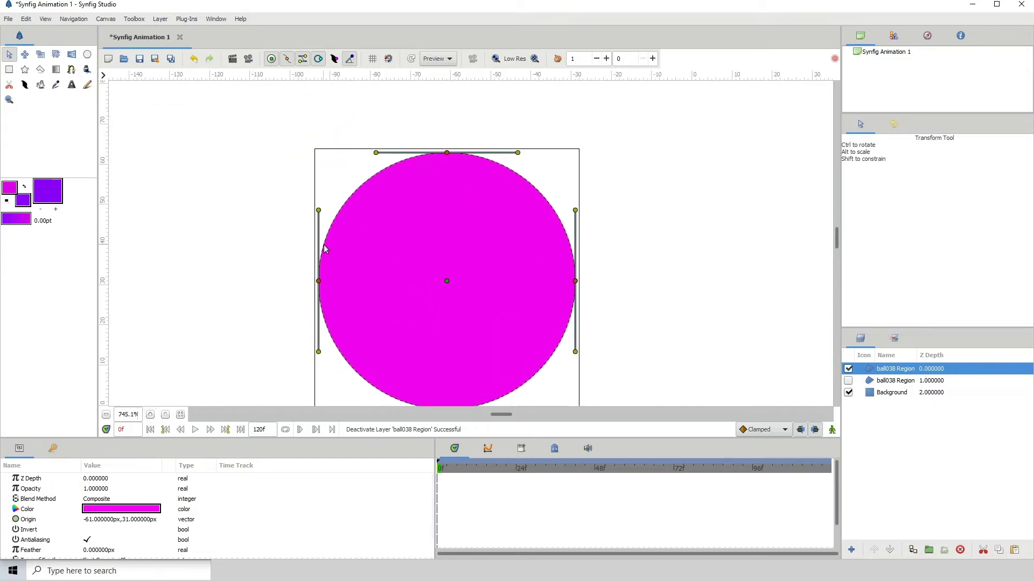
right_click(324, 248)
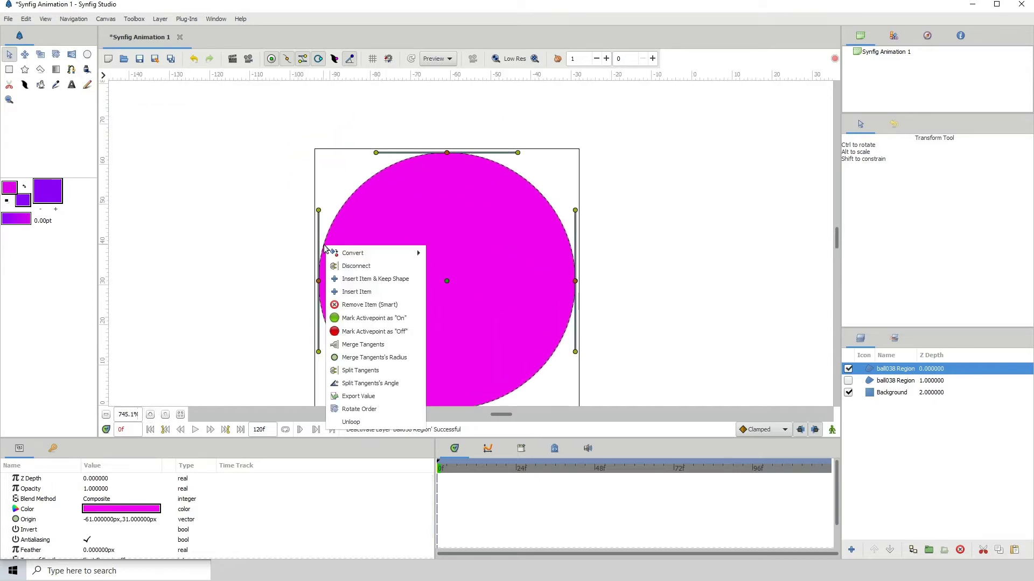
left_click(385, 282)
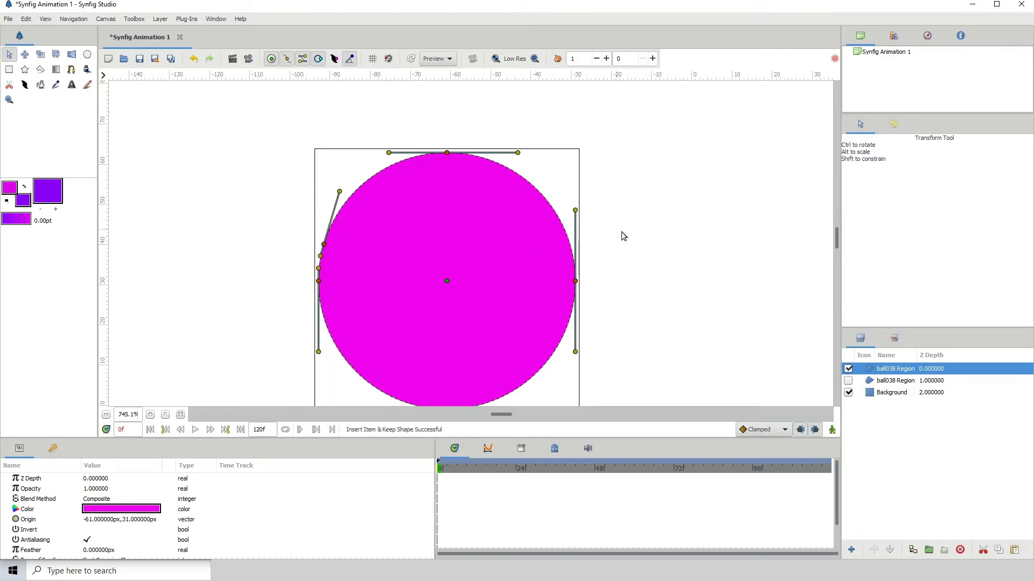
right_click(571, 251)
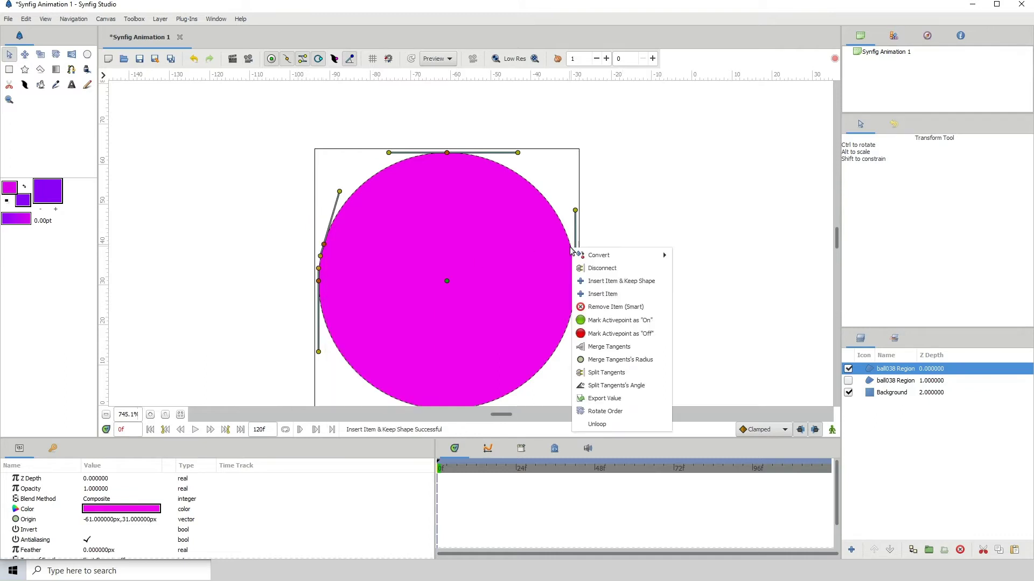
left_click(602, 281)
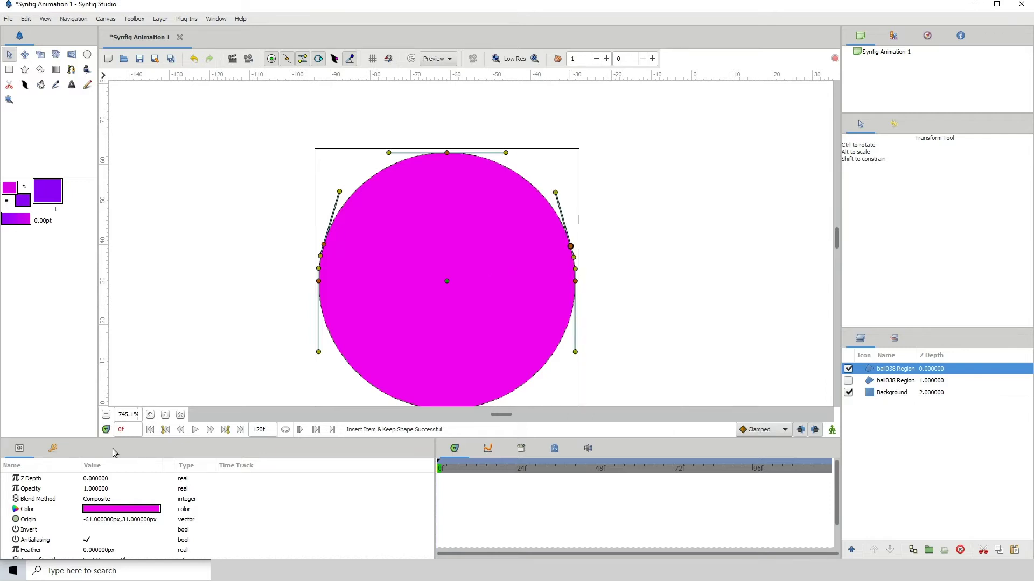
Select the magenta circle's upper vertices and stretch them straight up into a capsule about 250 px tall
left_click(106, 415)
left_click(107, 415)
left_click(107, 415)
left_click(106, 415)
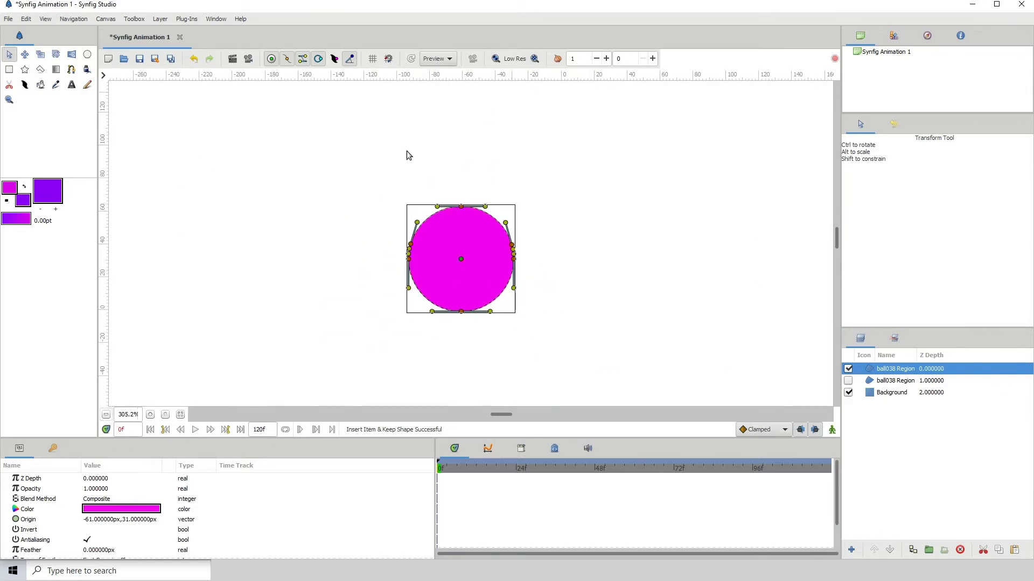
left_click_drag(553, 245, 554, 252)
left_click_drag(462, 208, 475, 5)
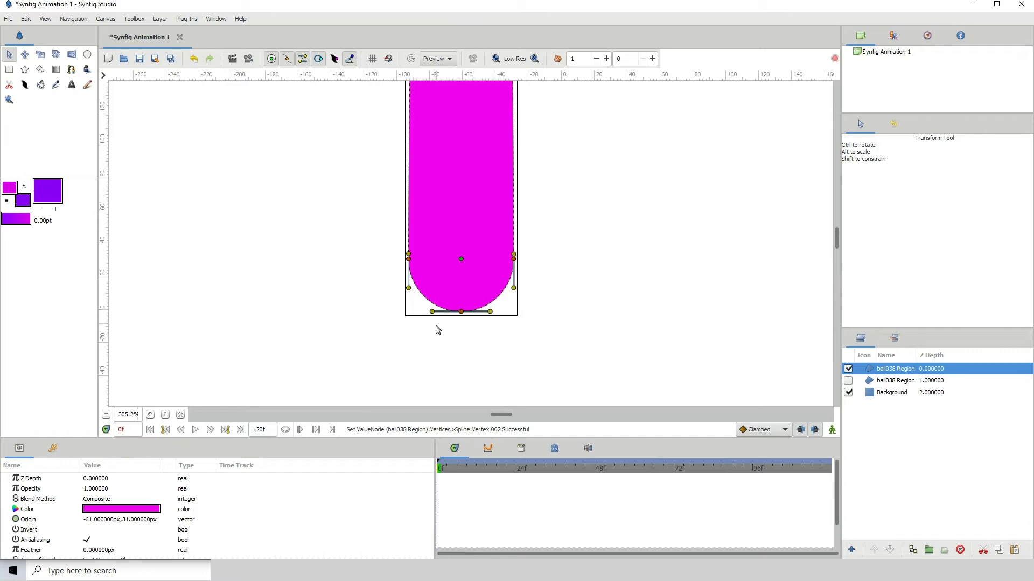
left_click(106, 415)
left_click(106, 414)
left_click(106, 414)
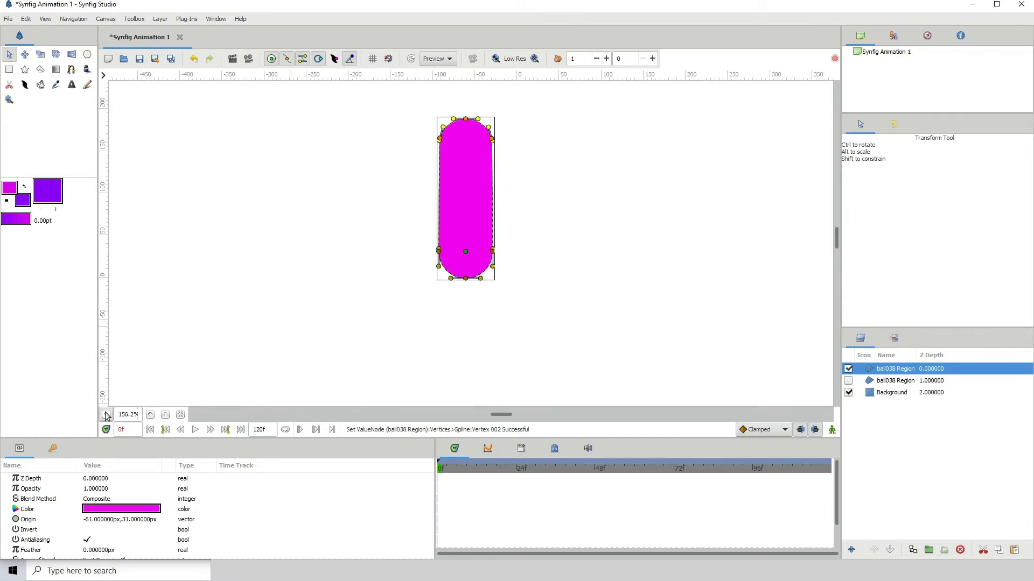
left_click(106, 414)
scroll(492, 203, "up", 2)
scroll(474, 237, "down", 1)
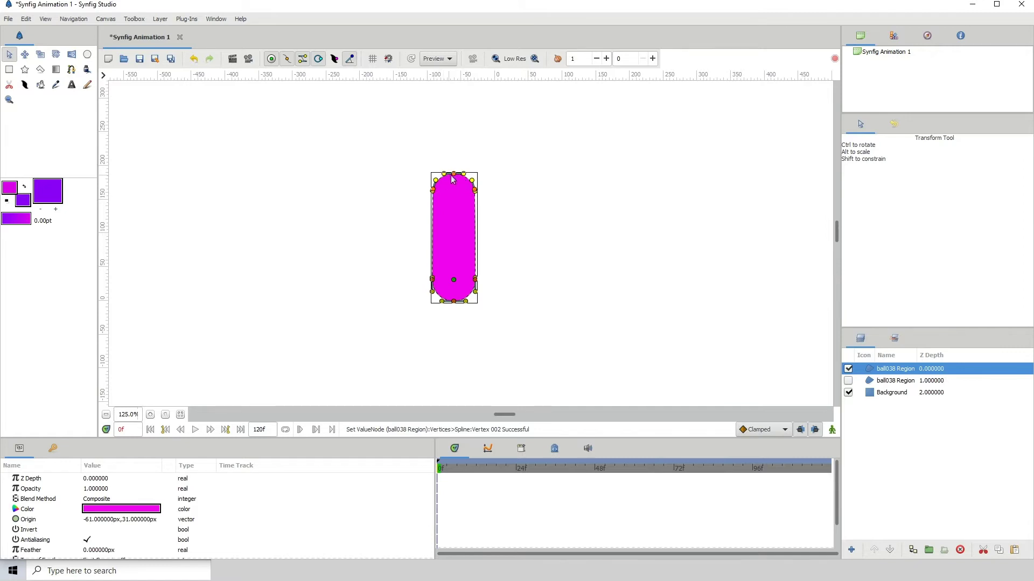
left_click_drag(456, 174, 457, 132)
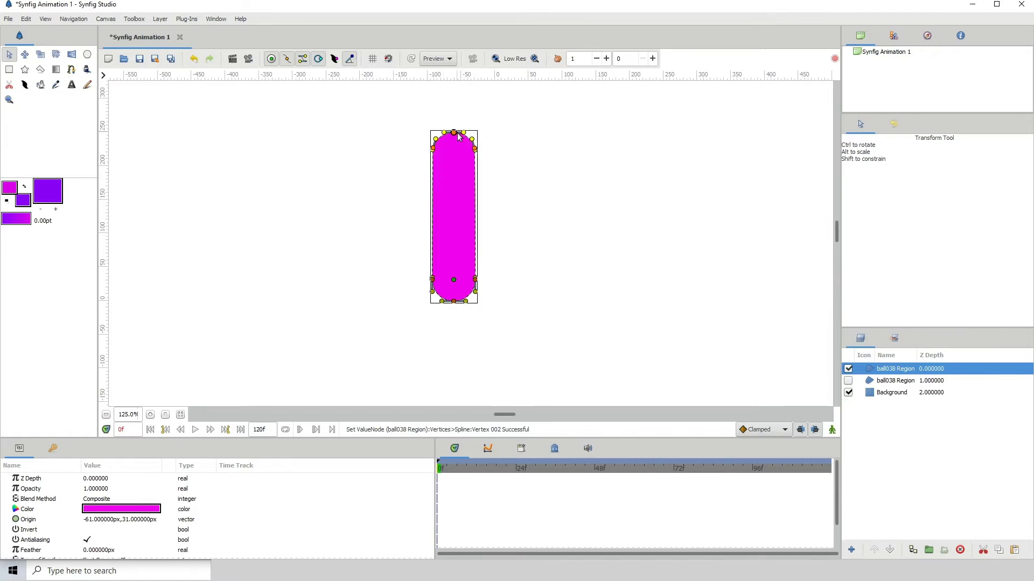
Scale the selected upper vertices outward so the magenta capsule's top end flares to about 83 px wide
left_click(41, 56)
left_click_drag(434, 147, 426, 150)
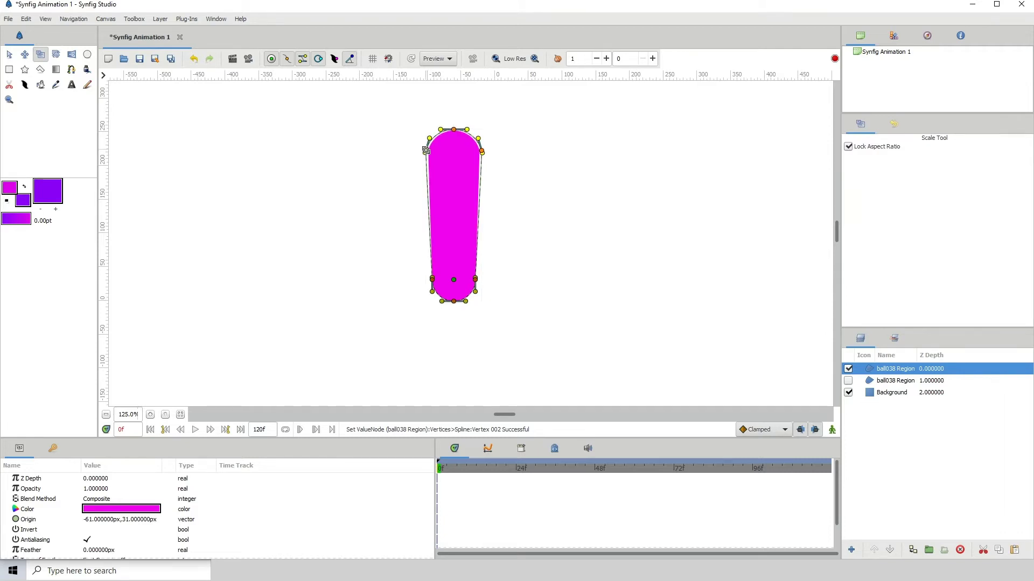
scroll(445, 254, "down", 2)
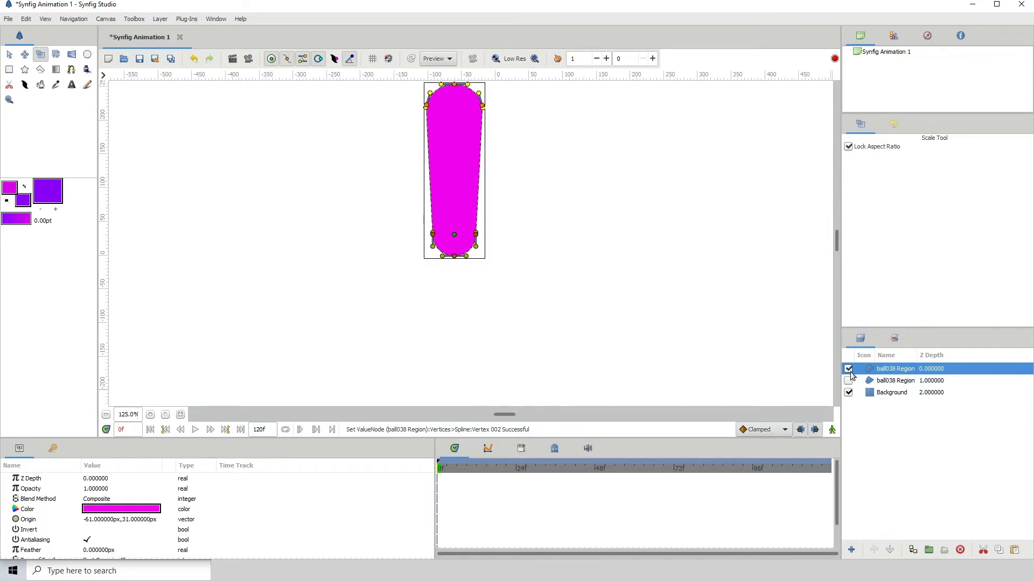
Hide the magenta shape's layer and show the purple circle's layer
left_click(849, 369)
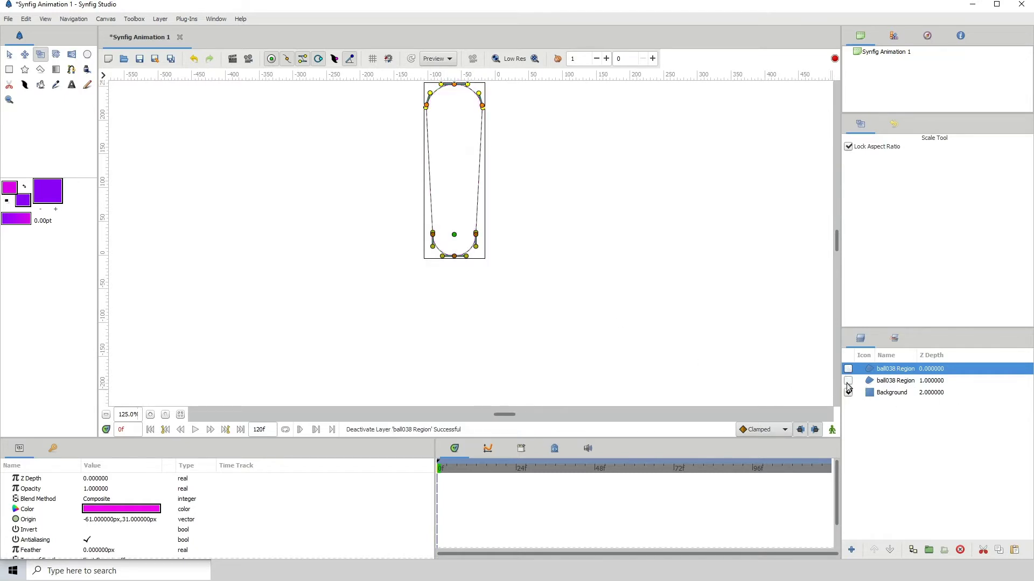
left_click(848, 381)
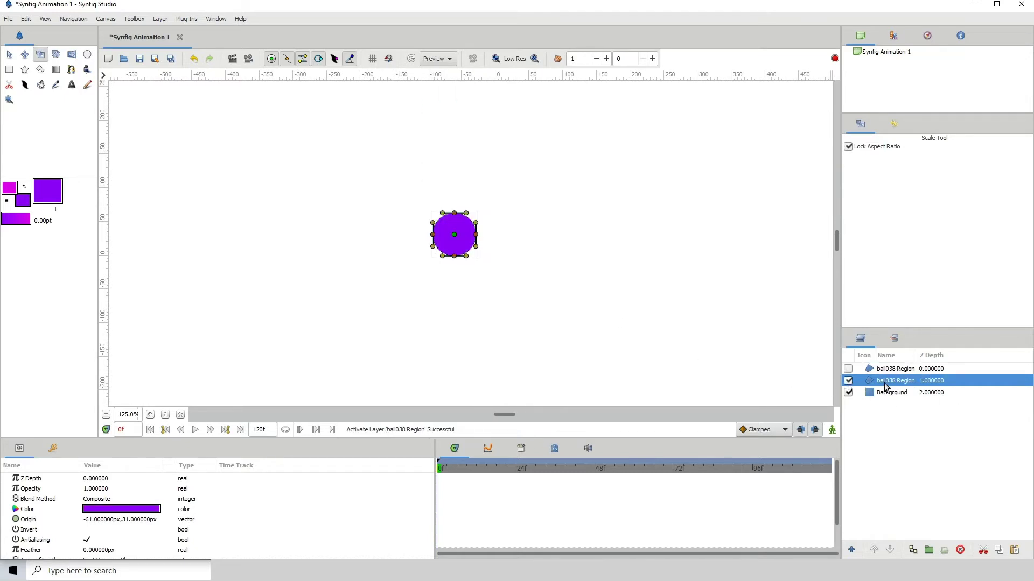
Insert a shape-preserving vertex on each side of the purple circle, just below its left and right vertices
left_click(150, 415)
left_click(151, 414)
left_click(150, 414)
left_click(150, 414)
left_click(150, 414)
left_click(151, 414)
left_click(150, 415)
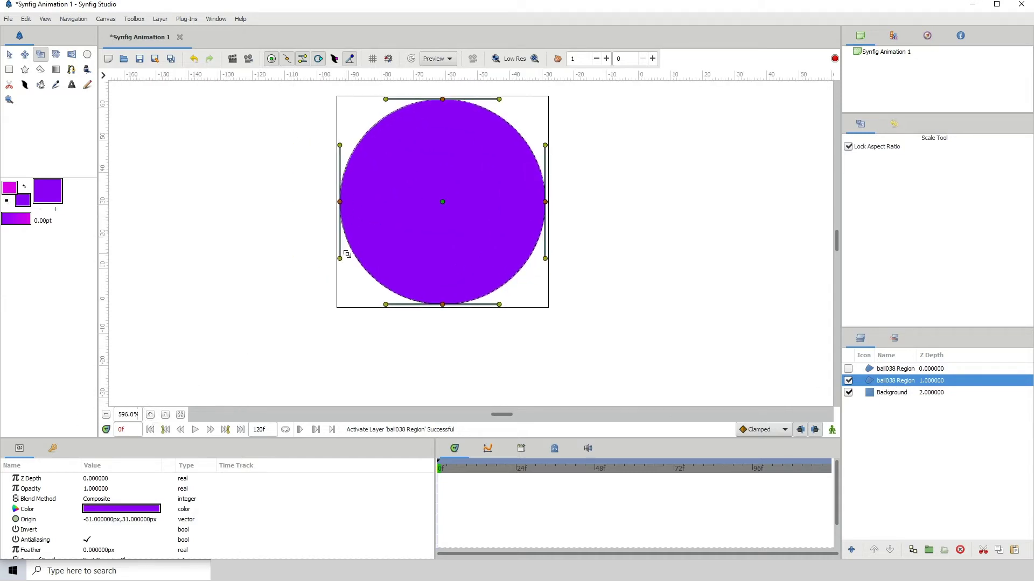
left_click(8, 55)
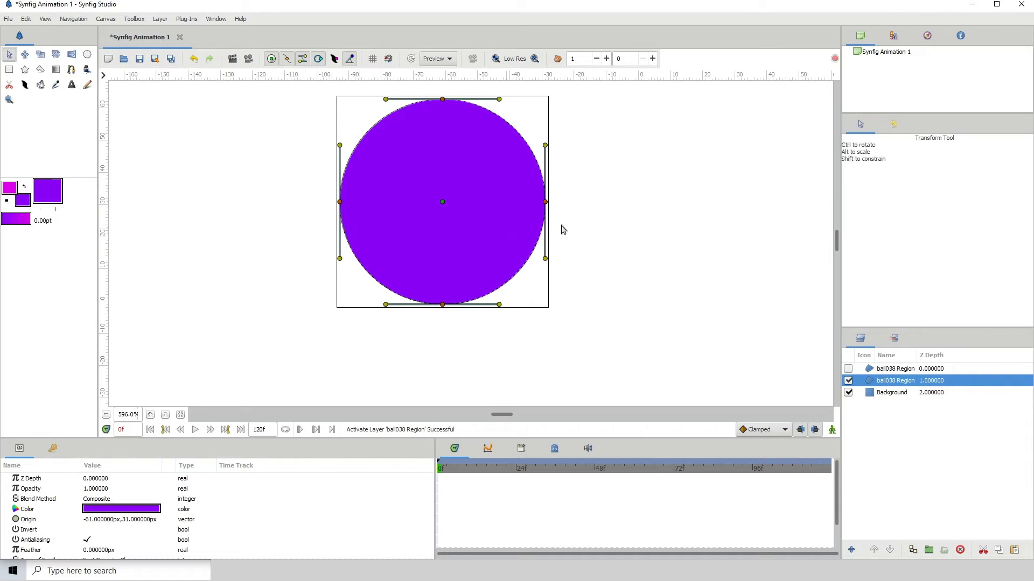
right_click(345, 234)
left_click(370, 266)
right_click(545, 221)
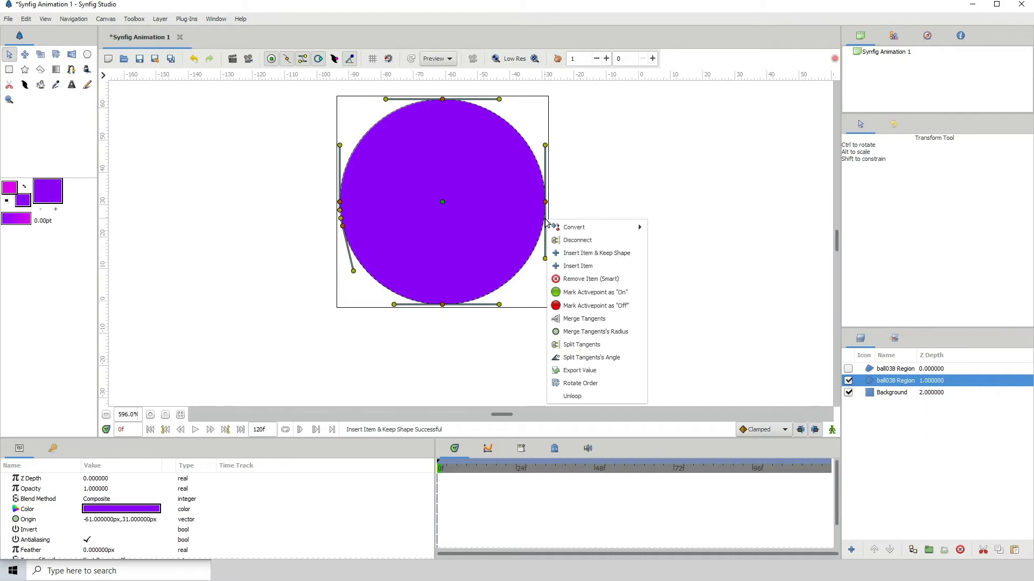
left_click(603, 259)
Select the purple circle's lower vertices and stretch them straight down into a capsule about 250 px tall
left_click_drag(302, 375, 572, 215)
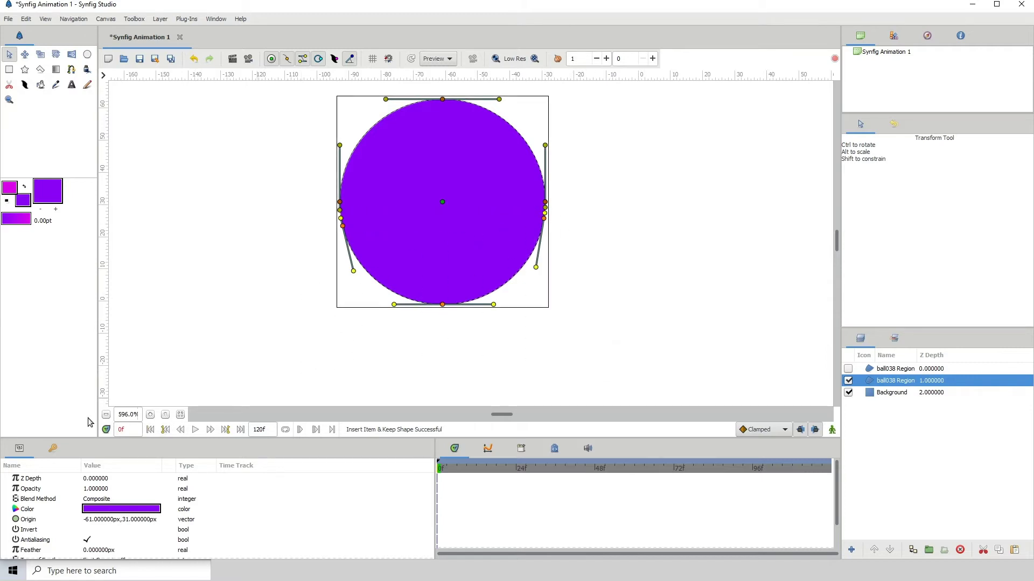
left_click(106, 415)
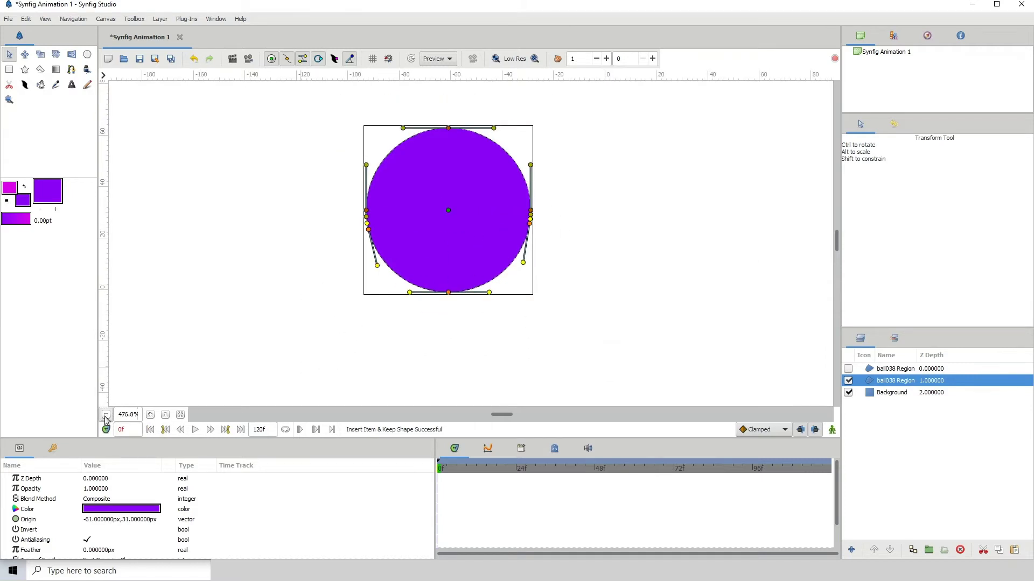
left_click(106, 415)
left_click(106, 415)
left_click(106, 415)
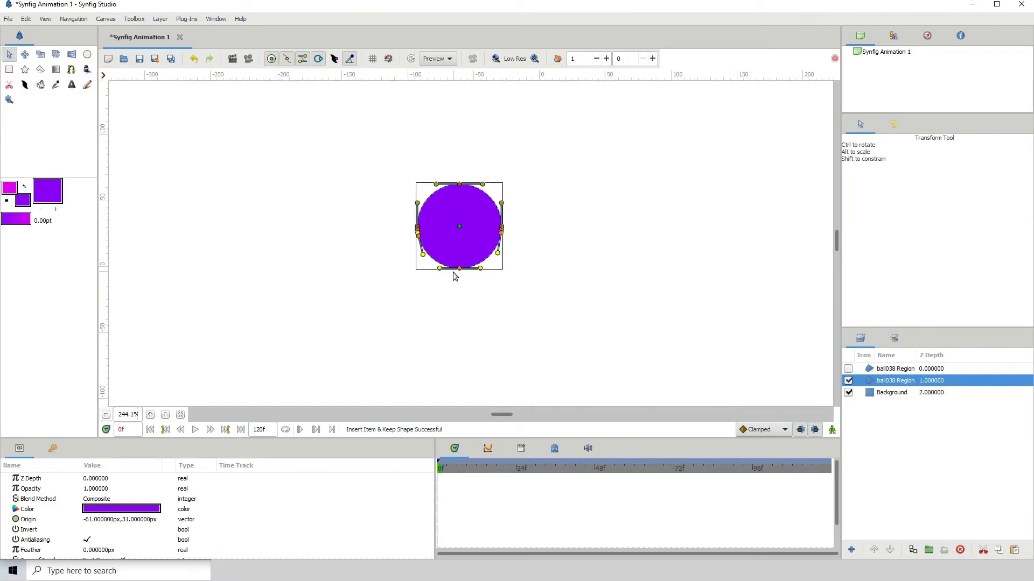
left_click_drag(459, 269, 470, 467)
left_click_drag(472, 517, 465, 499)
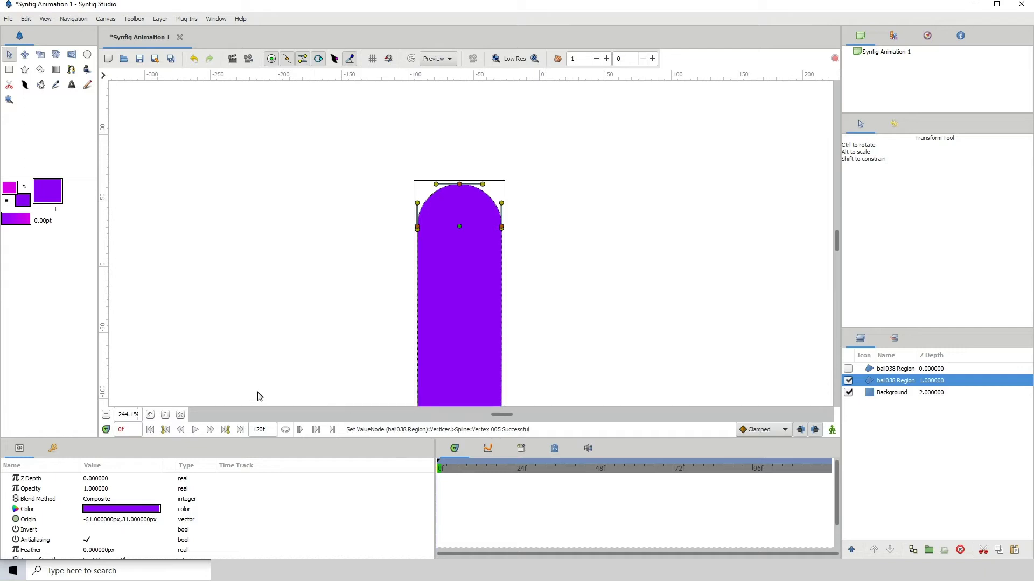
left_click(106, 415)
left_click(106, 415)
left_click(106, 415)
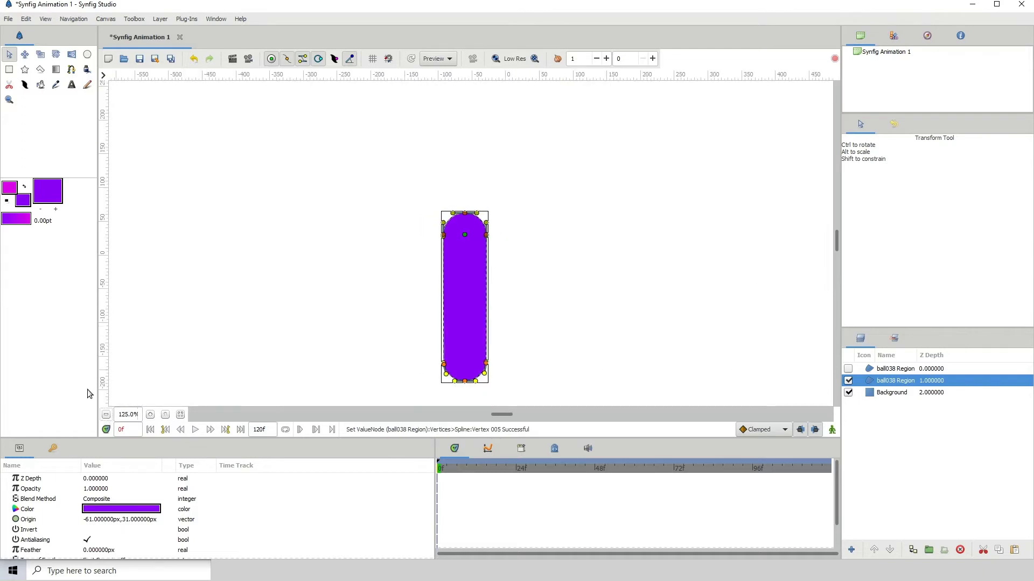
Show the magenta shape's layer again and select the purple capsule's layer
left_click(106, 415)
left_click(106, 415)
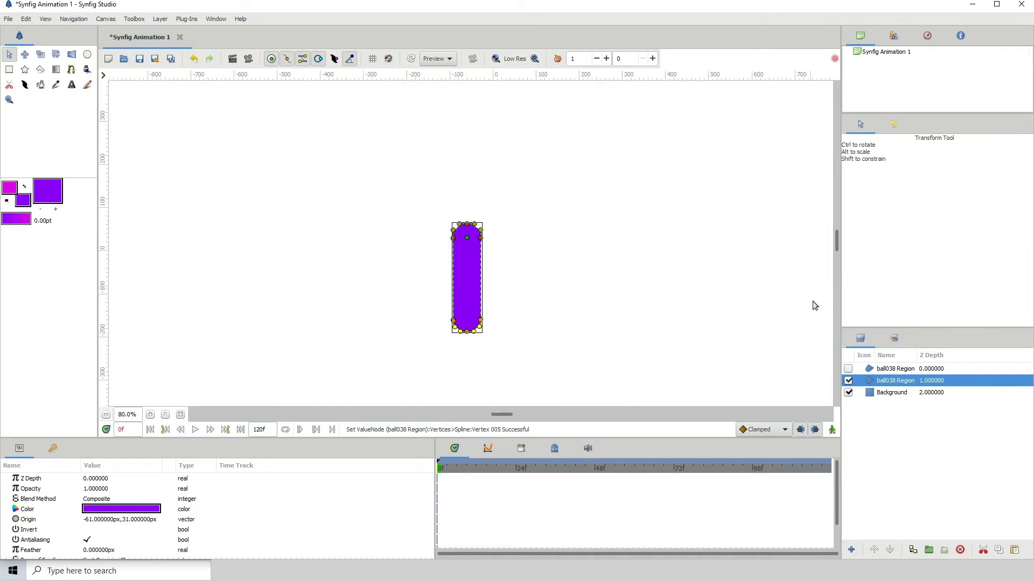
left_click(848, 369)
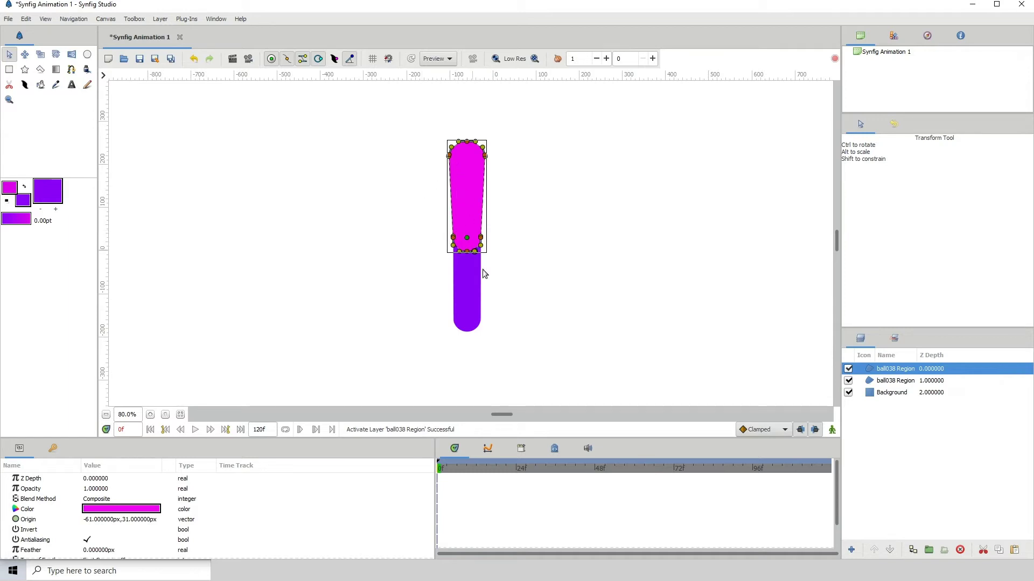
left_click(889, 381)
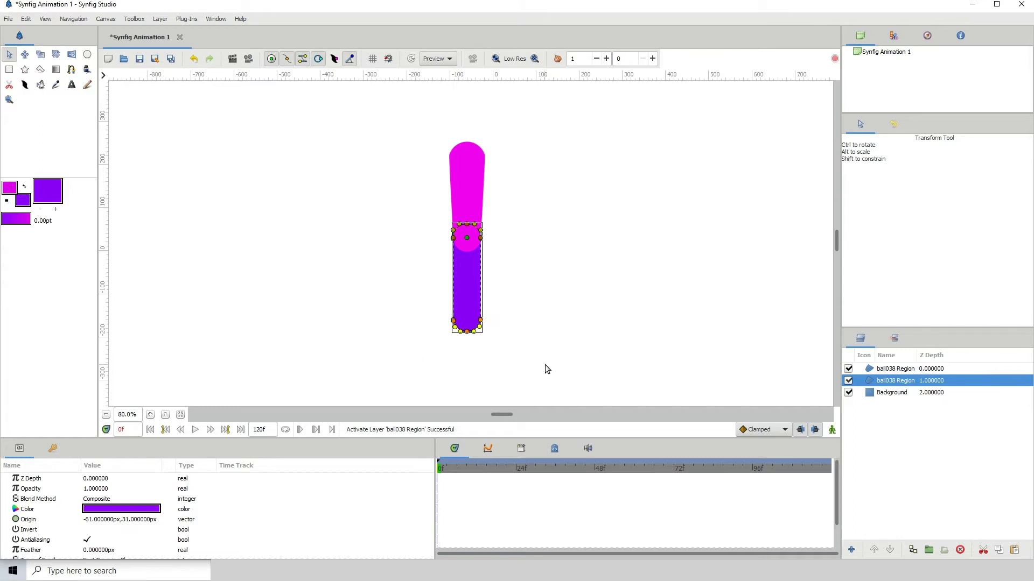
key("Down")
key("Down")
key("Down")
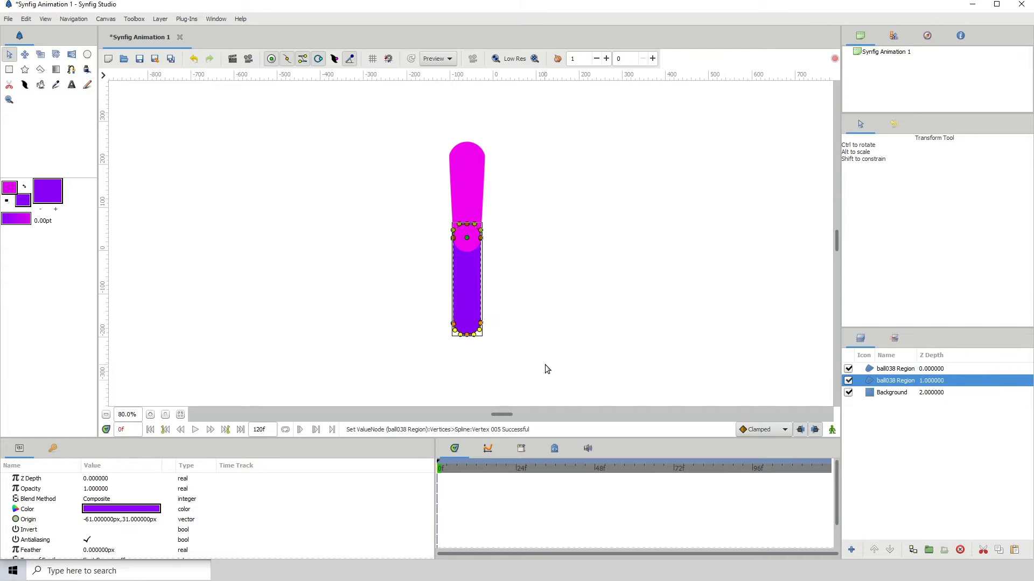
key("Up")
key("Up")
key("Up")
key("Up")
key("Up")
Scale the purple segment's selected lower vertices down so it tapers to about 40 px wide at its lower end
left_click(40, 54)
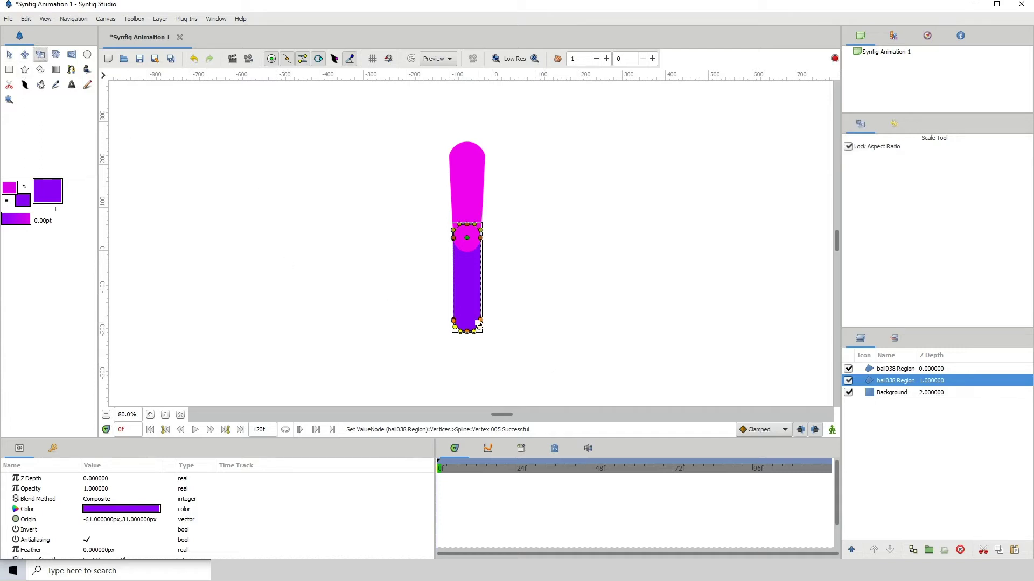
left_click_drag(481, 330, 475, 323)
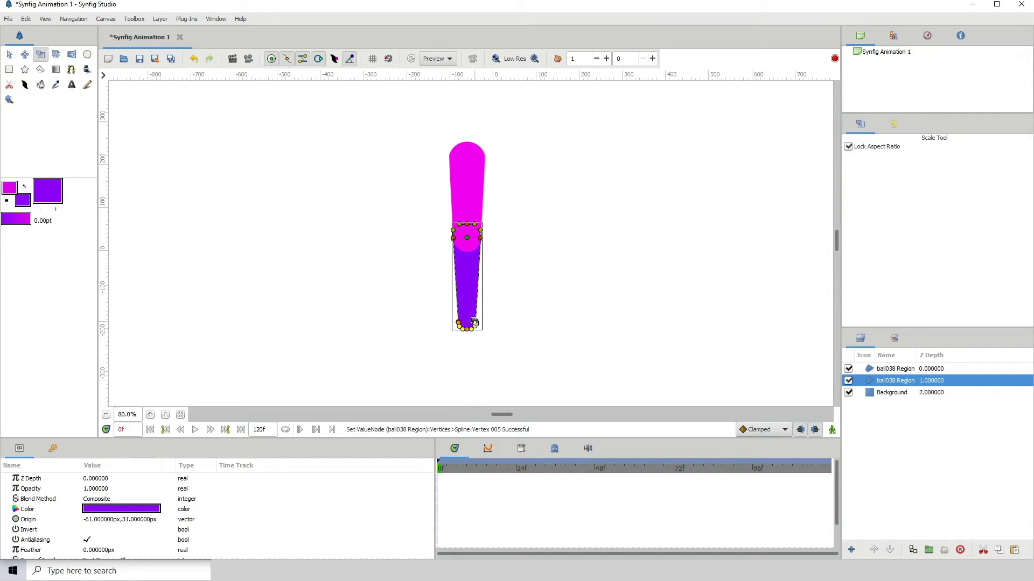
left_click(894, 395)
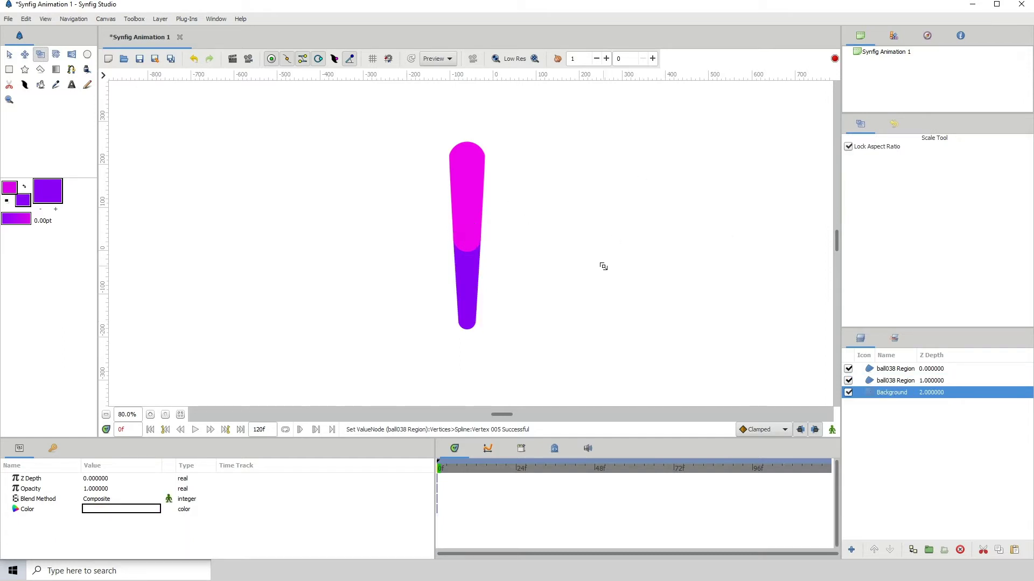
Draw a closed three-point spline about 155 px wide around the purple segment's lower end as the base of the foot
left_click(884, 381)
left_click(70, 74)
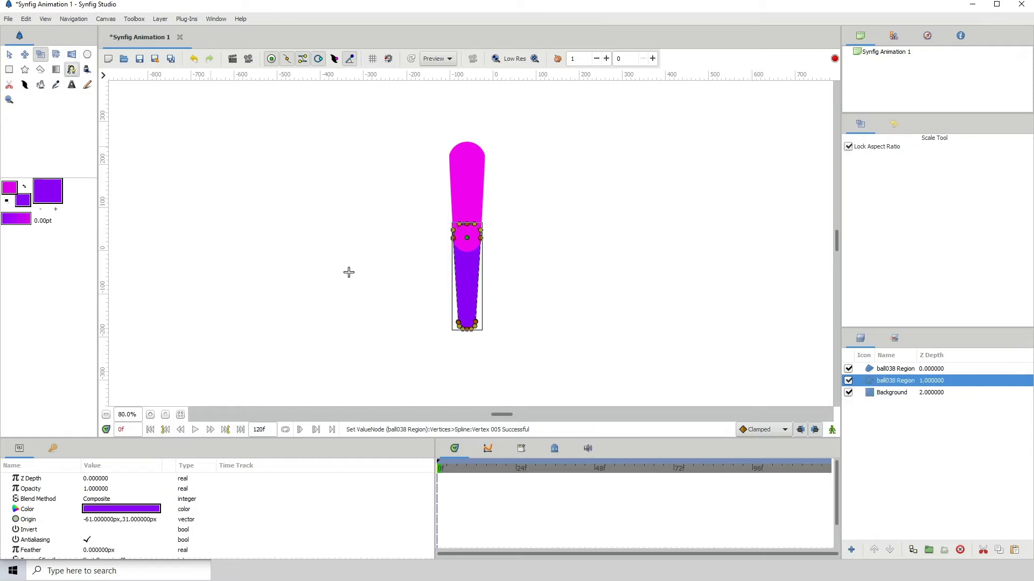
left_click(150, 414)
left_click(150, 415)
left_click(150, 415)
left_click(150, 414)
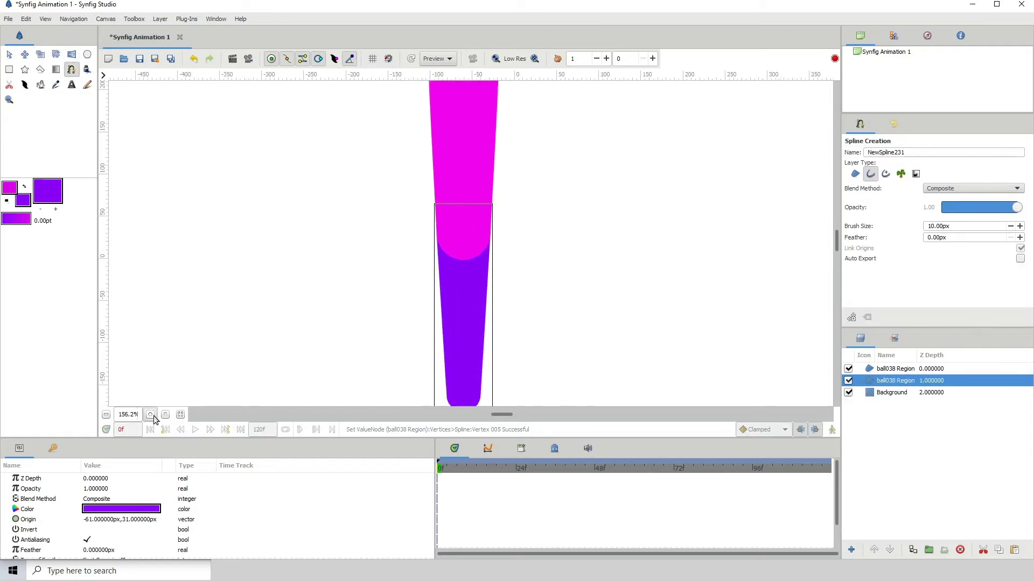
scroll(321, 191, "down", 4)
left_click_drag(405, 312, 408, 253)
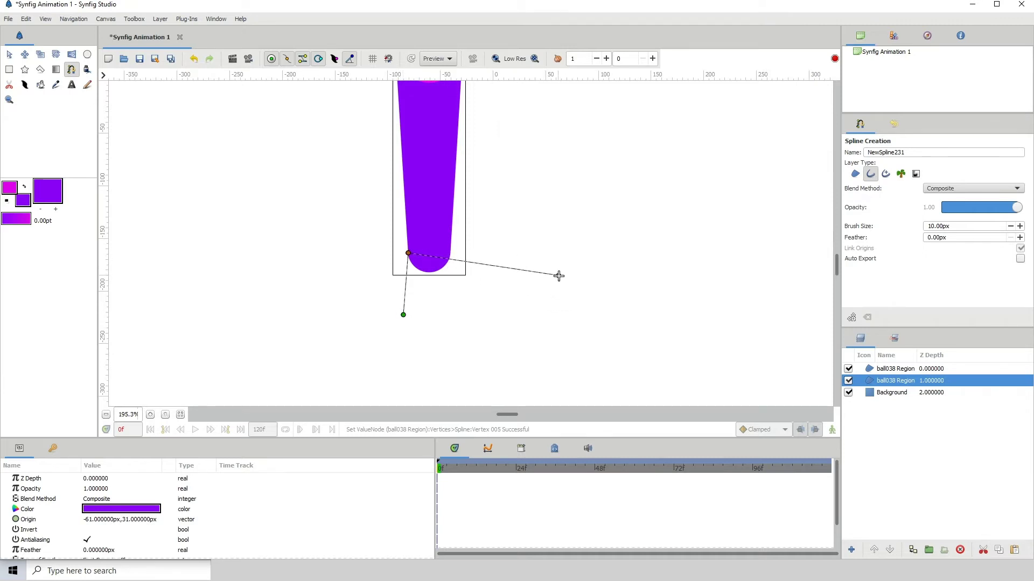
left_click(568, 297)
right_click(403, 315)
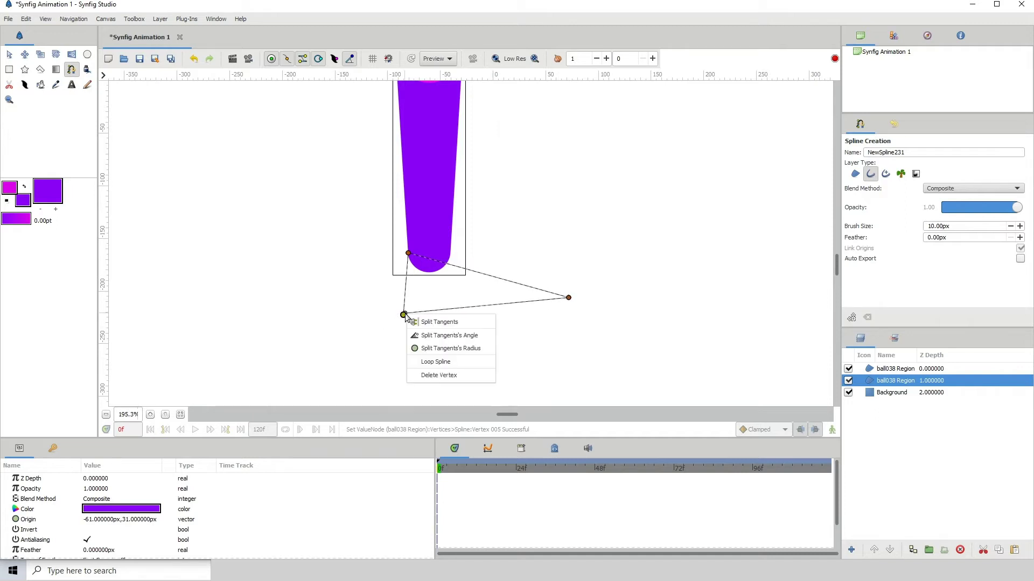
left_click(436, 362)
Lower the toe vertex slightly, then insert a vertex on the foot's sloping edge and pull it outward to round the instep
left_click_drag(568, 297, 568, 310)
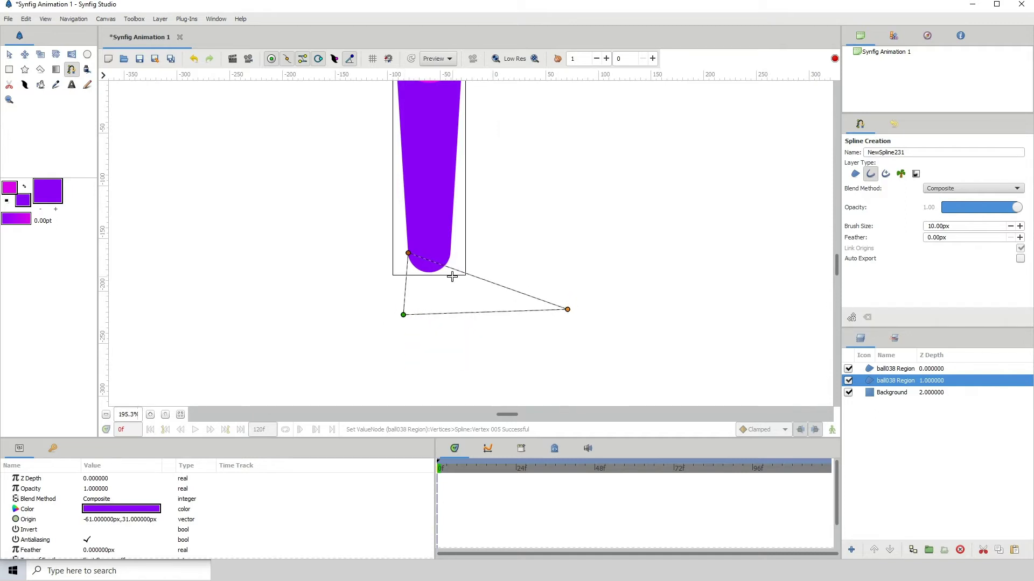
left_click(409, 253)
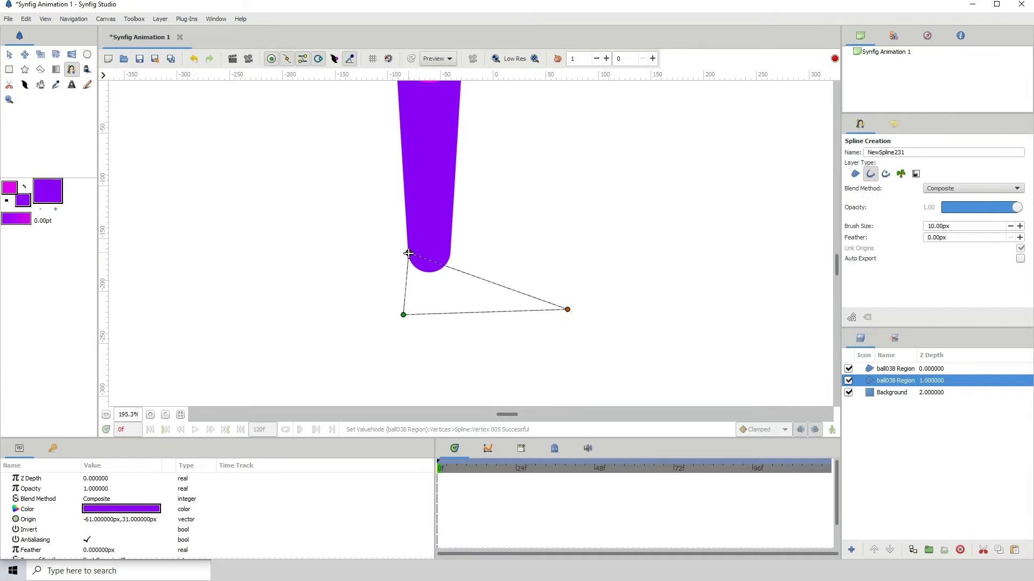
right_click(493, 284)
left_click(515, 294)
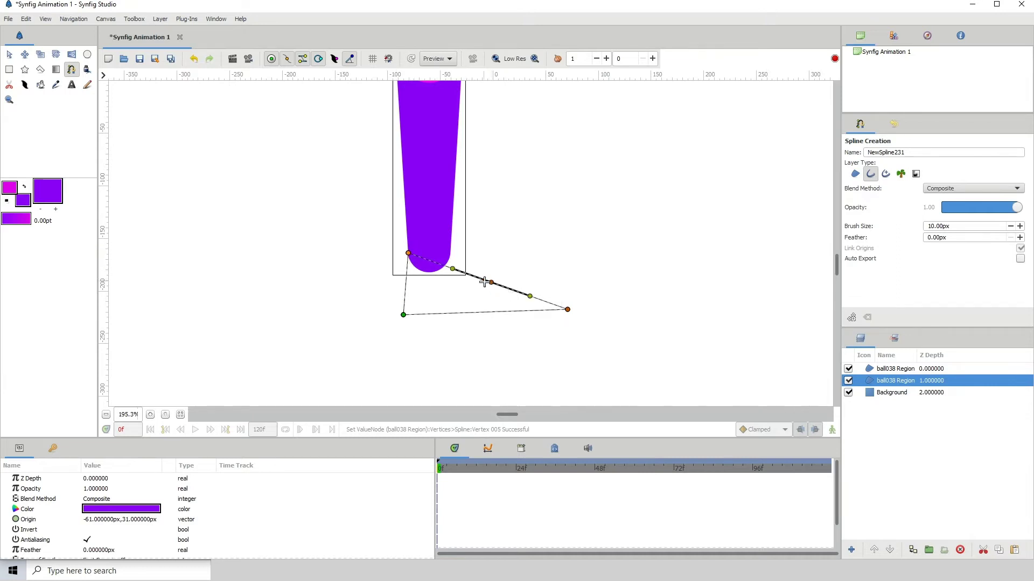
left_click_drag(491, 278, 529, 261)
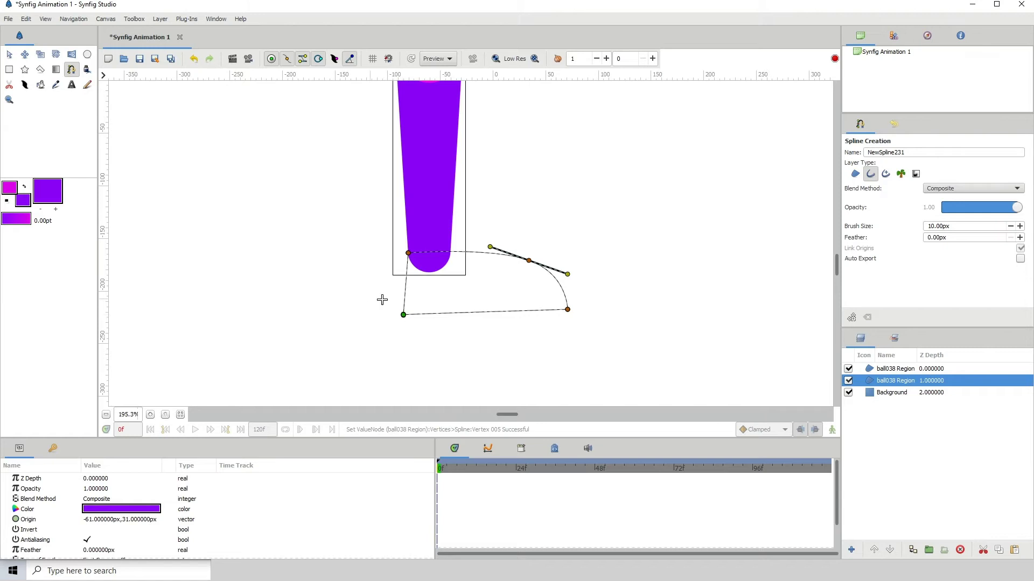
Create the foot's outline from the spline and fine-tune its toe and heel vertices along the sole
left_click(9, 55)
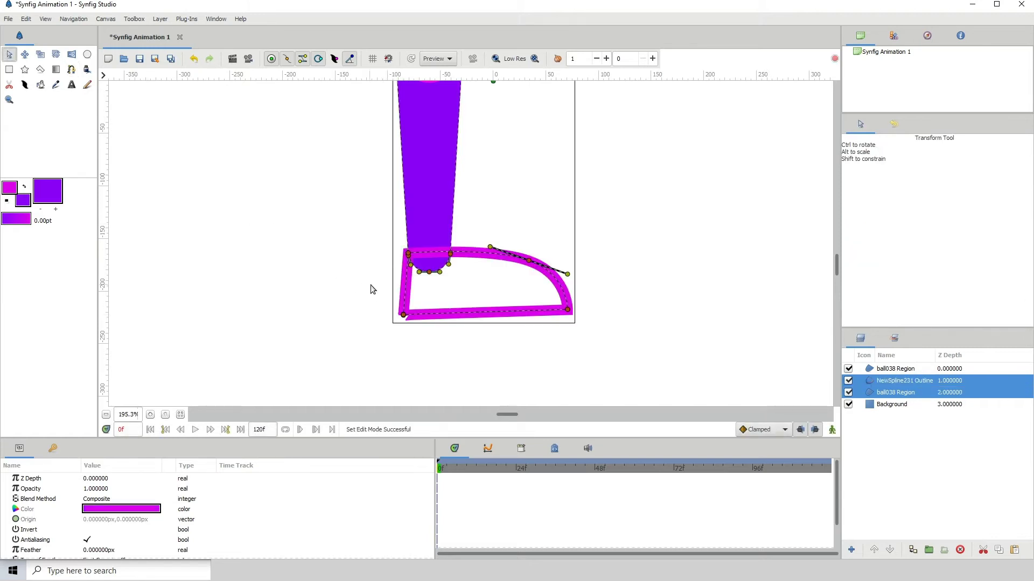
left_click_drag(567, 309, 567, 310)
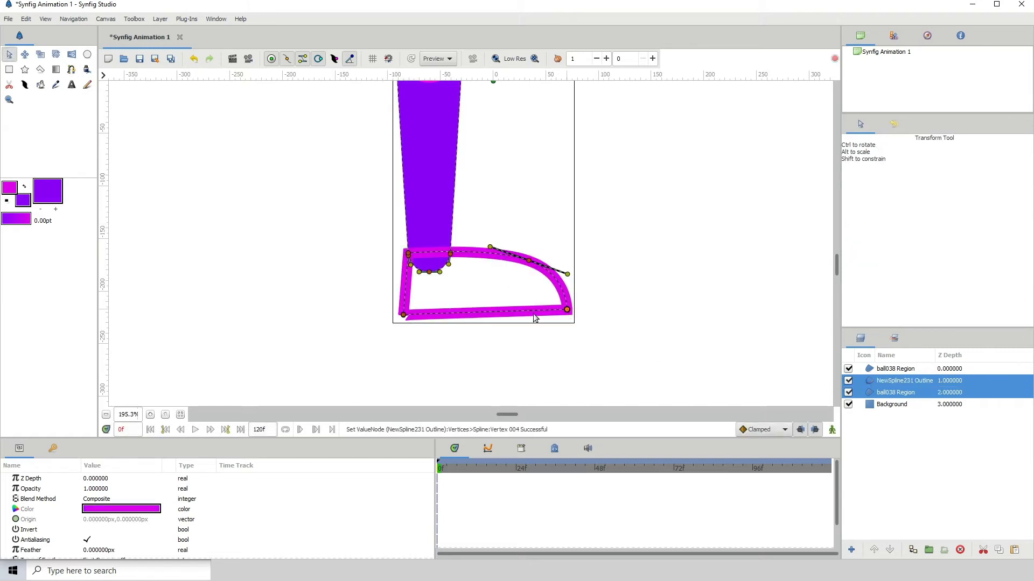
left_click_drag(405, 316, 403, 315)
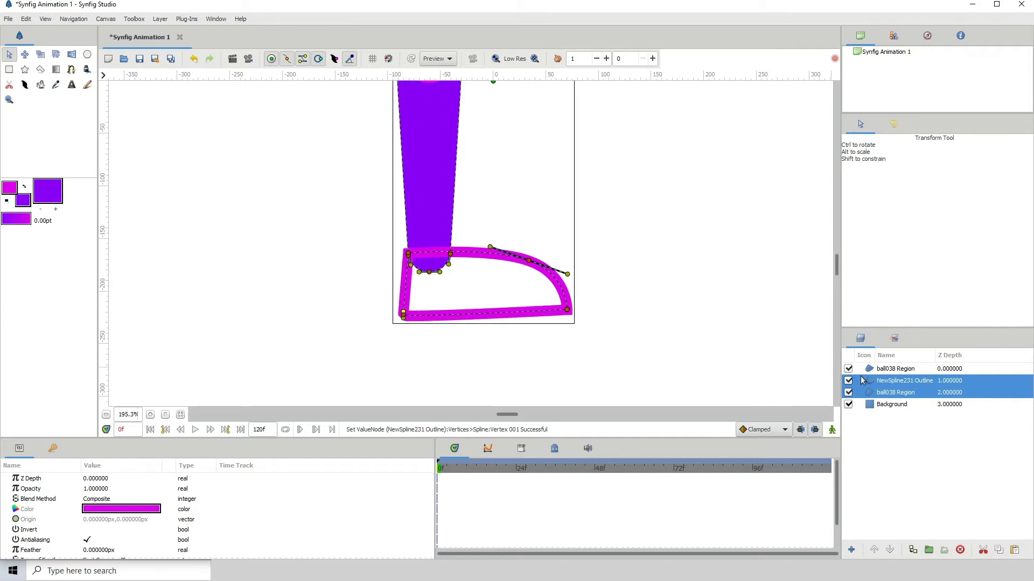
Make a filled region from the foot's outline layer and delete the outline layer
left_click(895, 405)
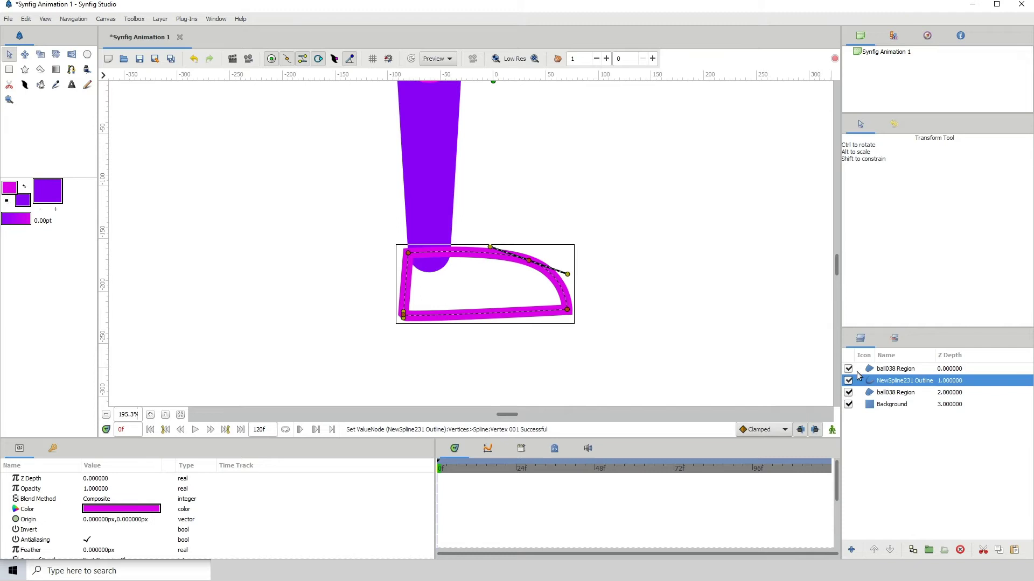
right_click(886, 383)
left_click(927, 278)
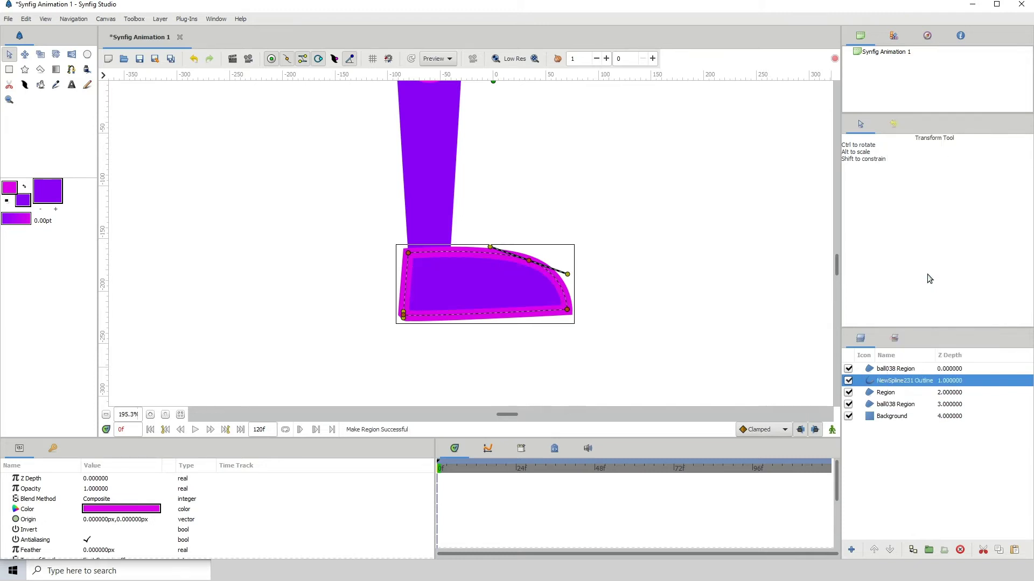
left_click(895, 393)
left_click(893, 381)
left_click(961, 550)
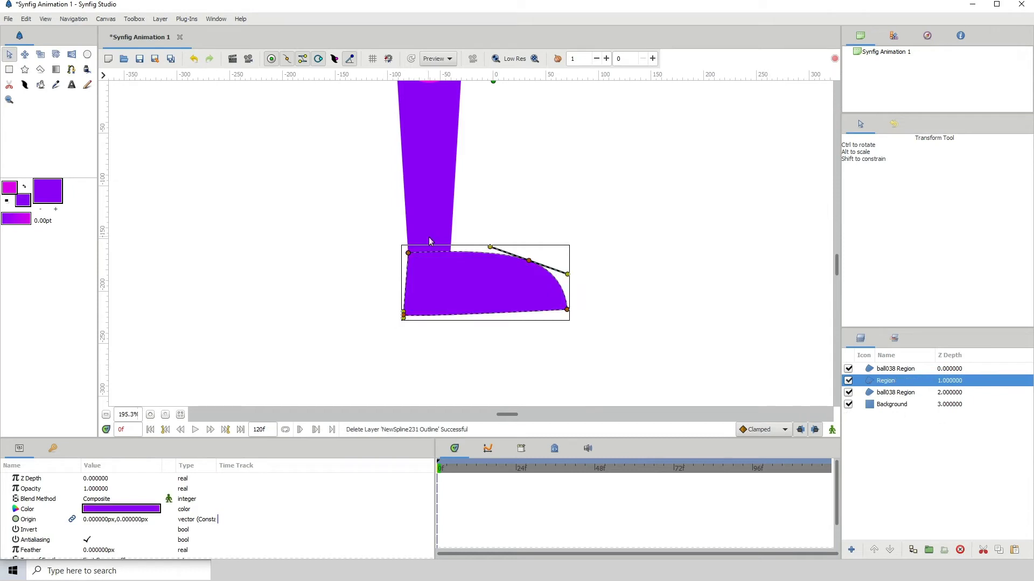
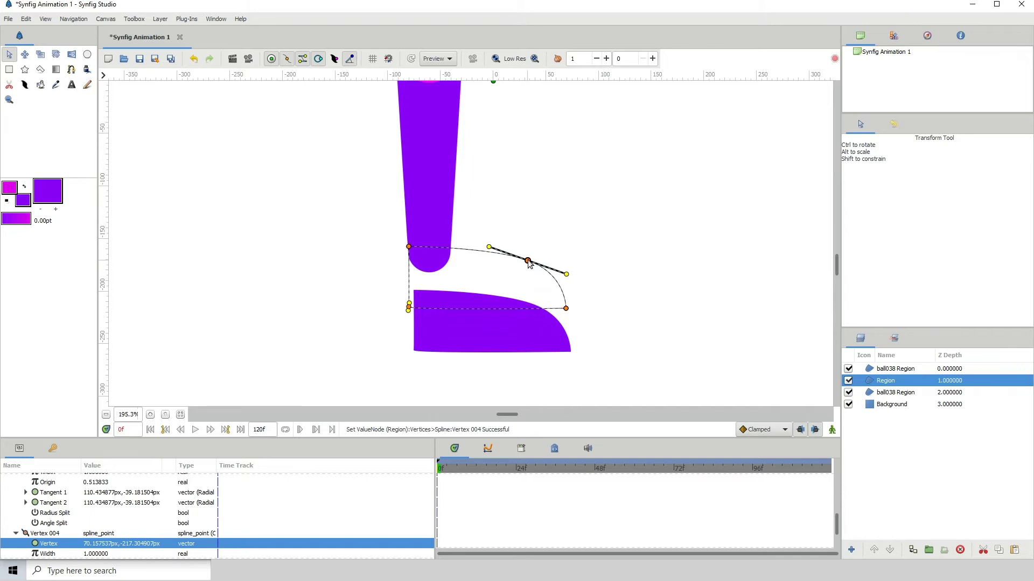
Deselect the foot and examine the whole leg with the foot in place
left_click(574, 350)
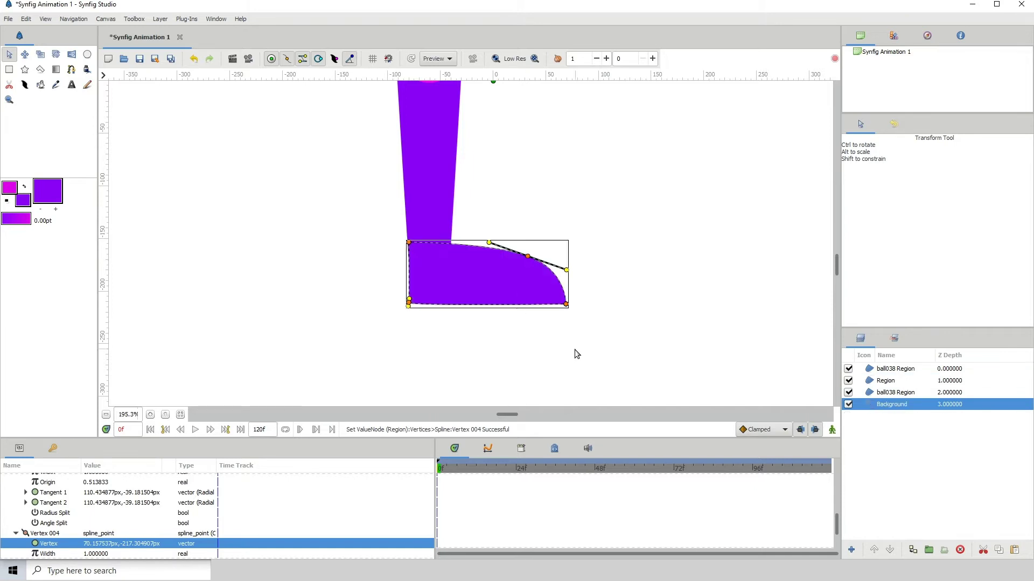
left_click(106, 415)
left_click(106, 415)
left_click(106, 414)
left_click(106, 415)
left_click(106, 415)
left_click(106, 414)
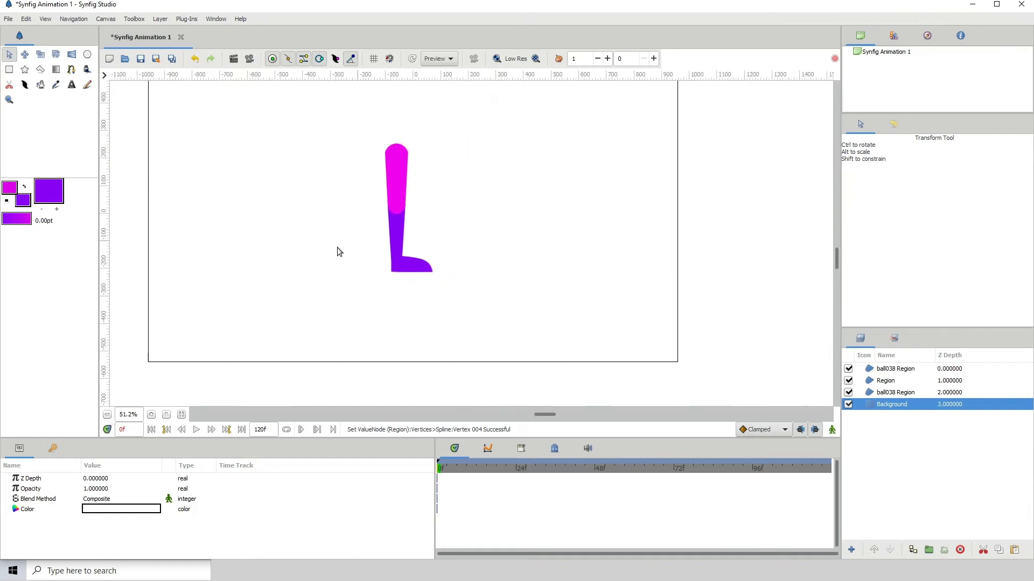
left_click(151, 414)
left_click(152, 415)
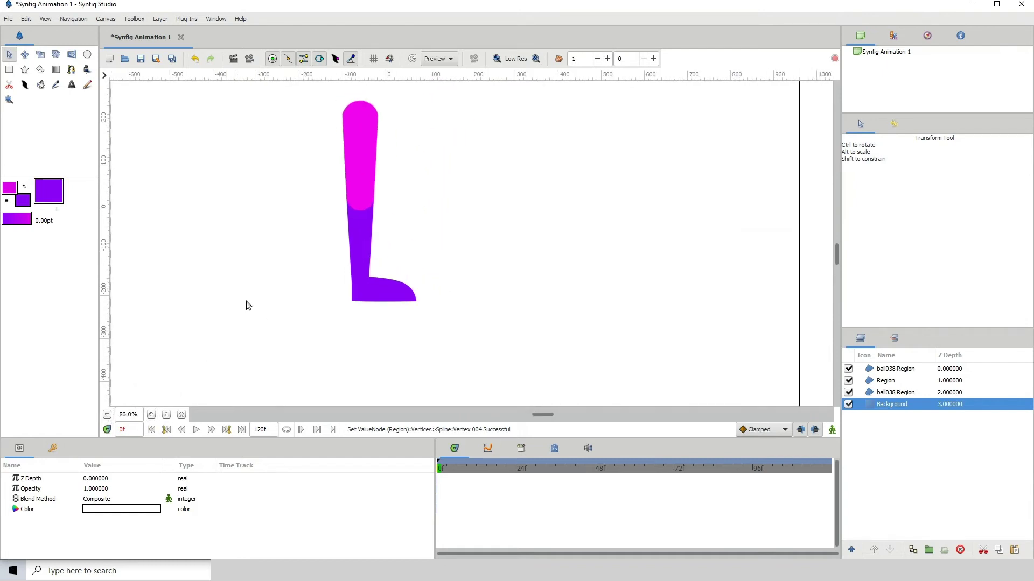
Rename the magenta upper segment's layer as up_leg
double_click(887, 369)
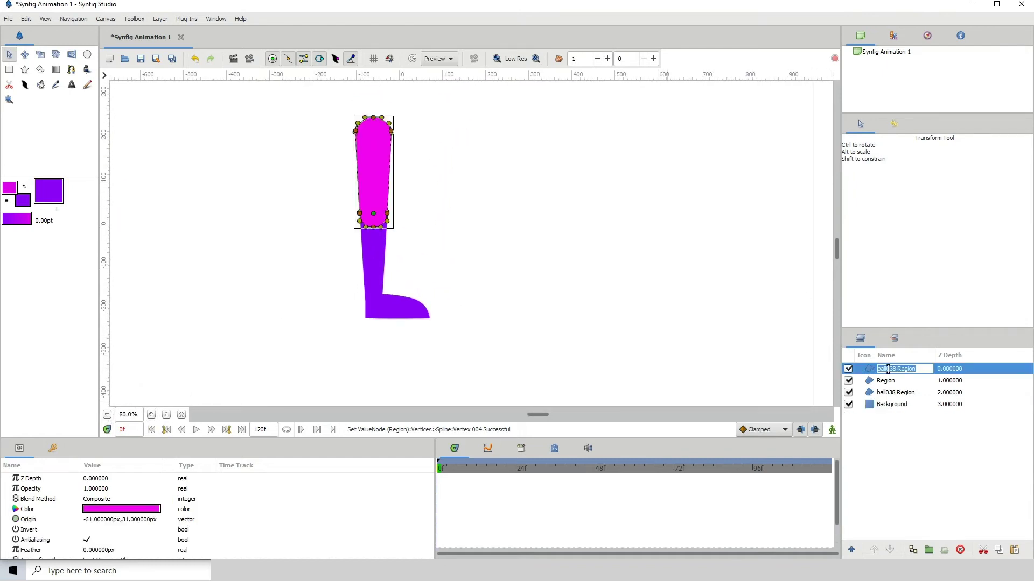
type("up_leg")
key("Return")
Rename the foot region's layer as lwr_leg
key("Down")
key("Return")
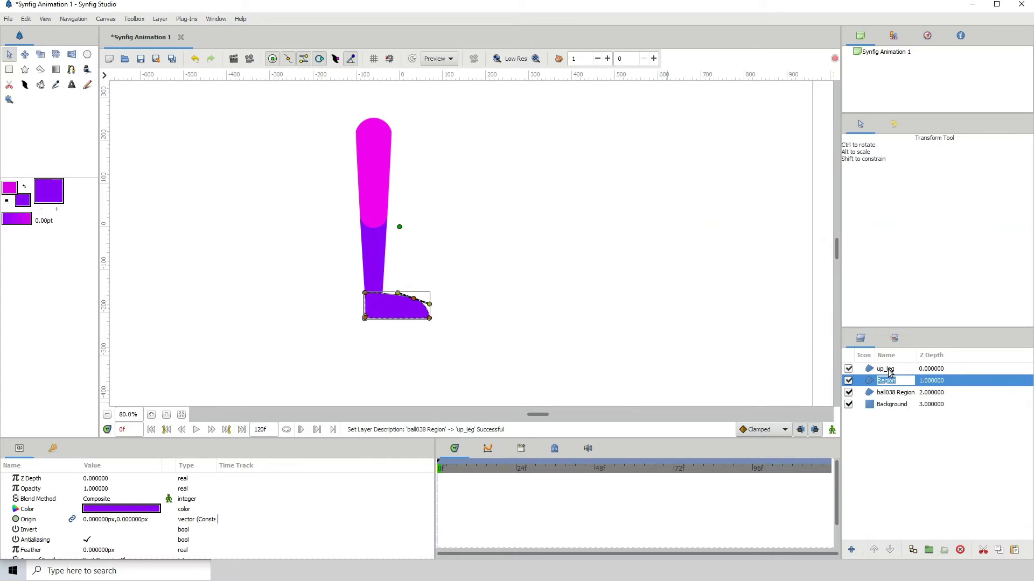
key("BackSpace")
type("lwr_leg")
key("Return")
key("Down")
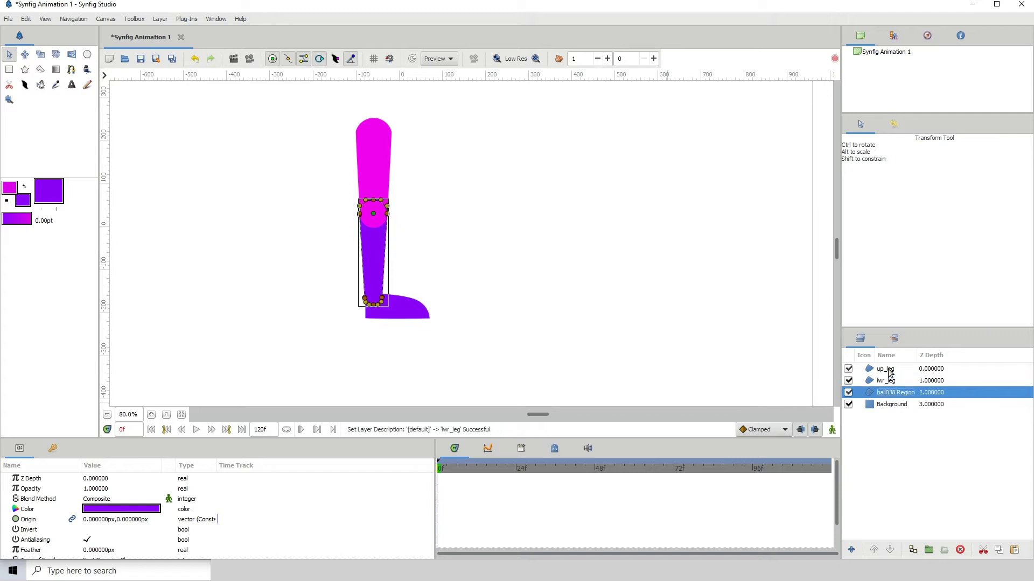
key("Return")
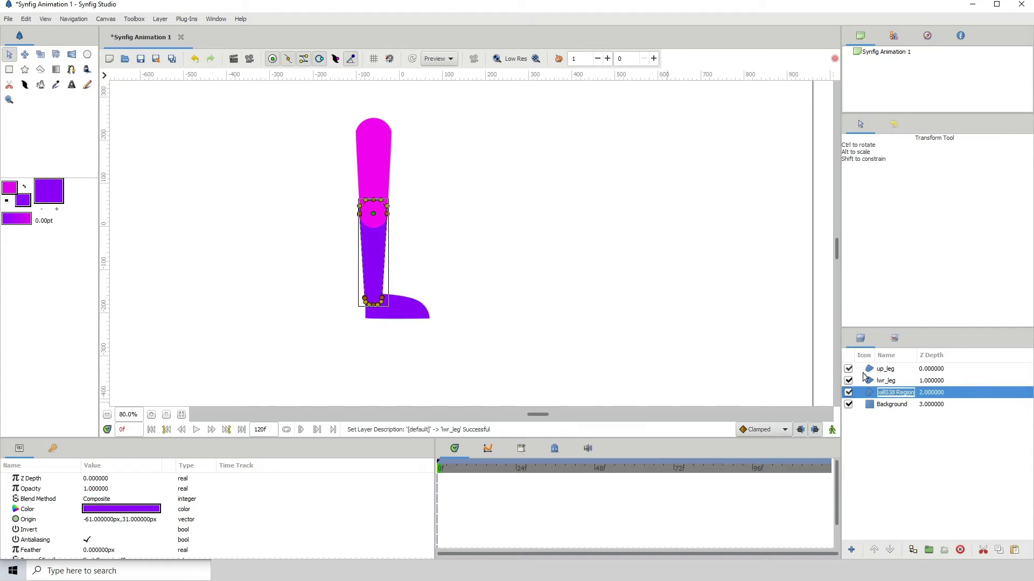
key("Escape")
Lower the foot region's layer below the purple leg segment's layer and rename it as foot
left_click(883, 384)
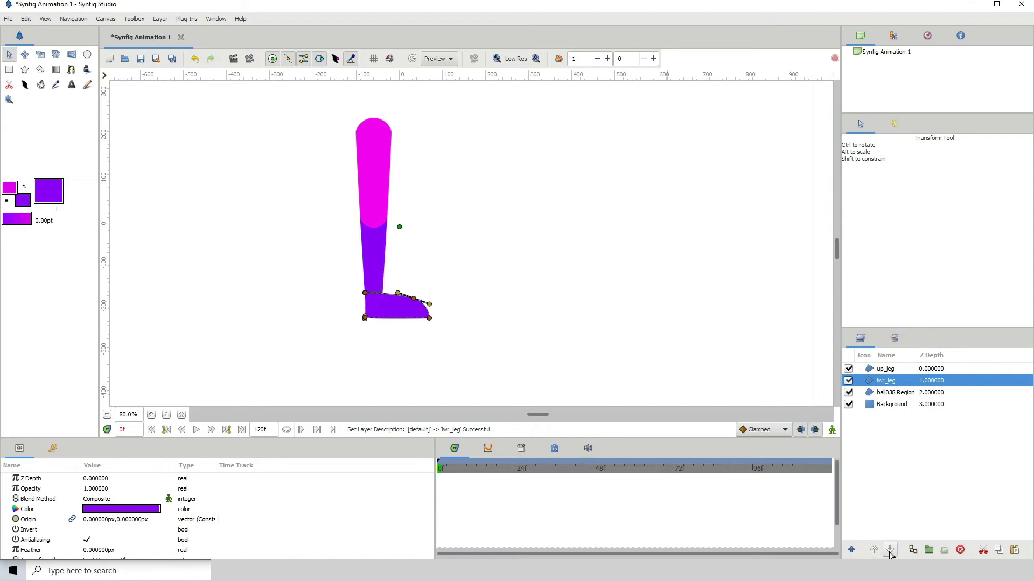
left_click(890, 551)
left_click(885, 393)
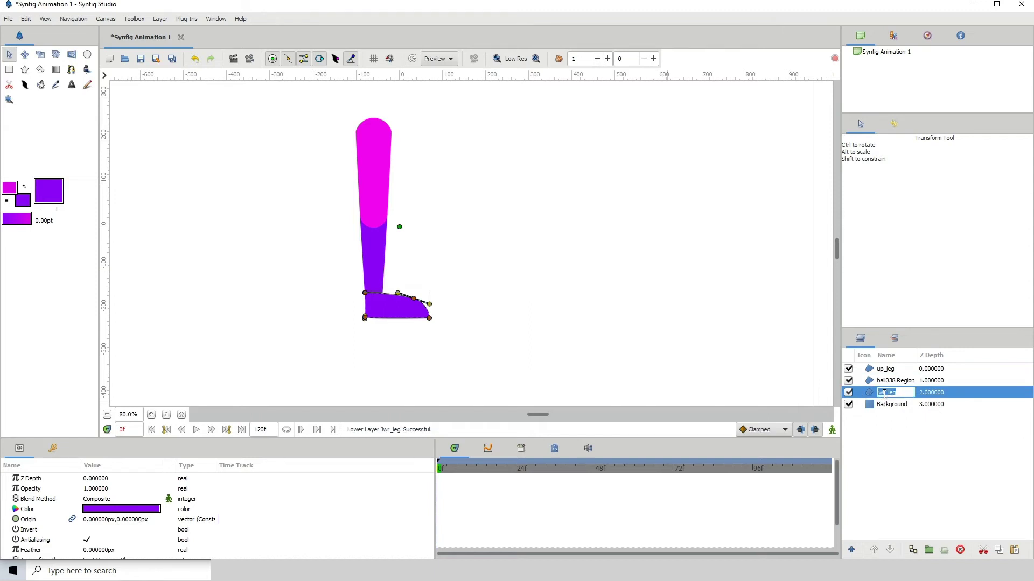
type("foot")
key("Return")
Rename the purple lower leg segment's layer as lwr_leg
key("Up")
key("Return")
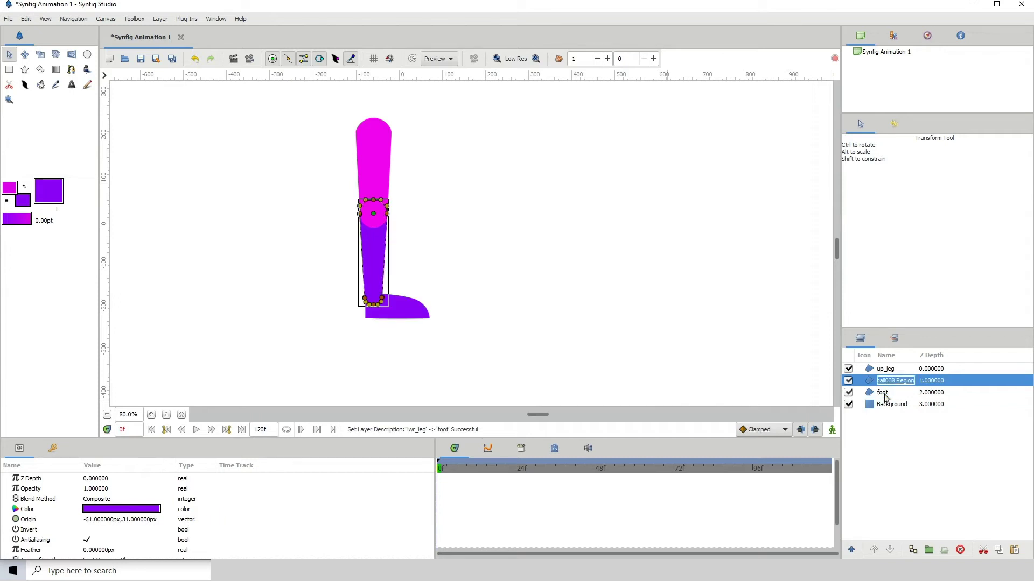
type("lwr_leg")
key("Return")
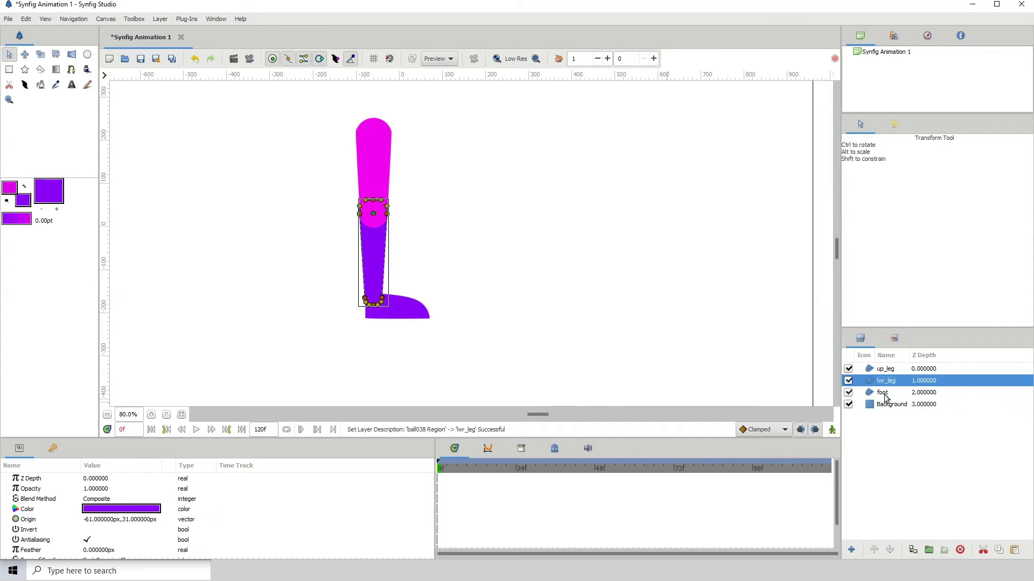
Put the up_leg, lwr_leg and foot layers each into their own group and select the upper leg's group
left_click(884, 371)
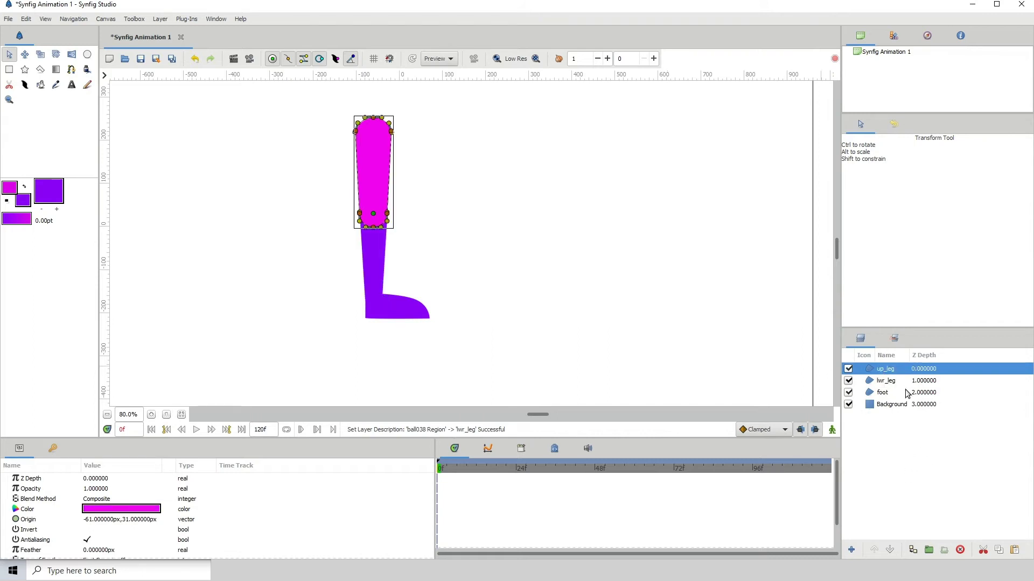
left_click(929, 550)
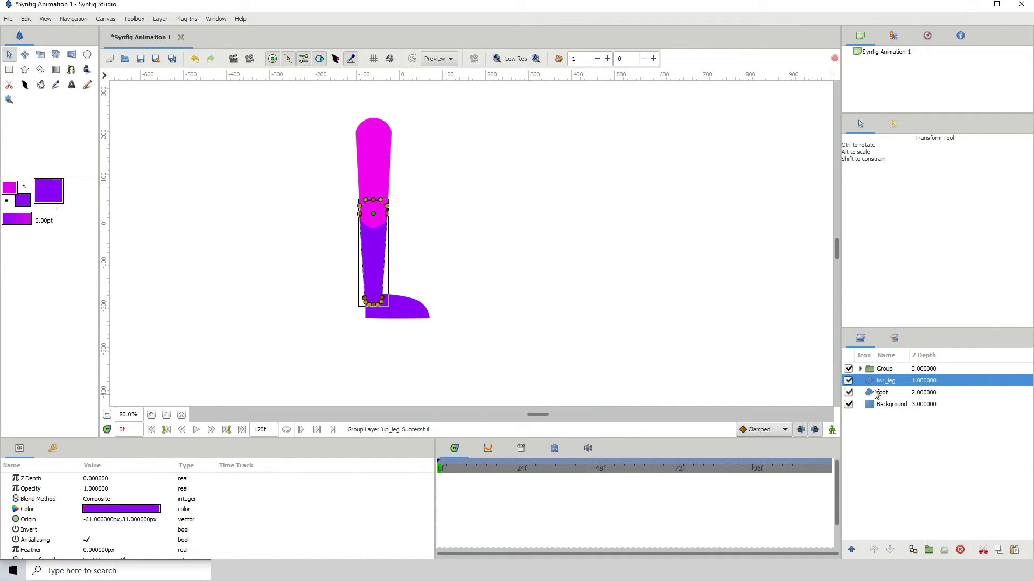
left_click(929, 550)
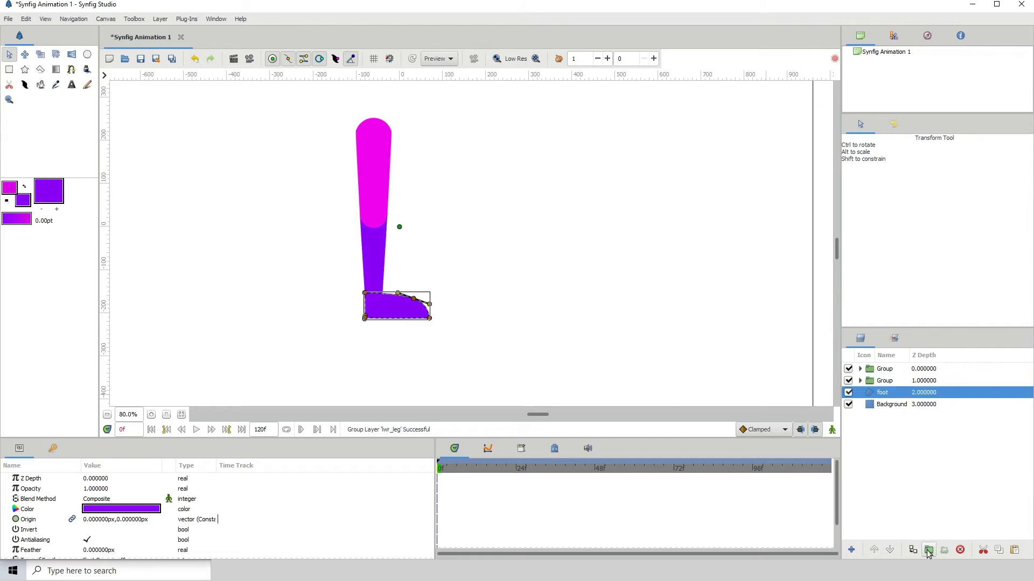
left_click(928, 551)
left_click(884, 393)
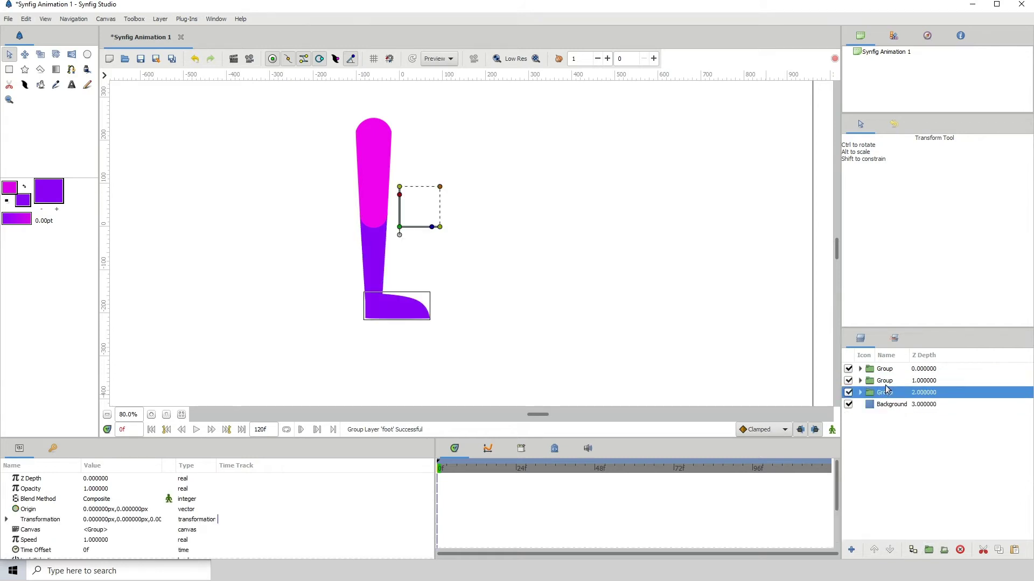
left_click(887, 380)
left_click(886, 370)
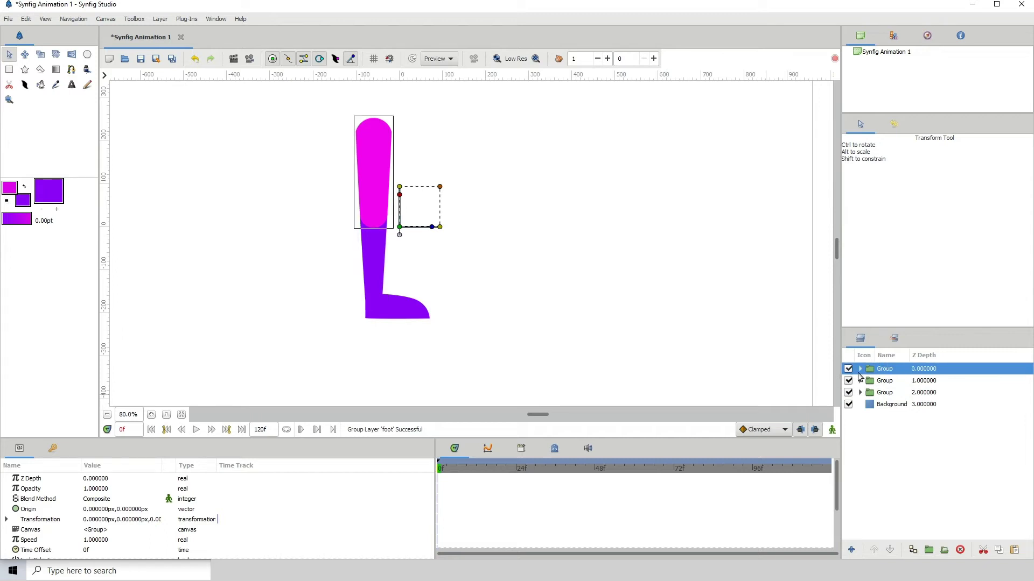
Rename the magenta upper leg's group as UPPER_LEG
left_click(848, 369)
left_click(848, 369)
left_click(848, 369)
left_click(848, 369)
double_click(885, 369)
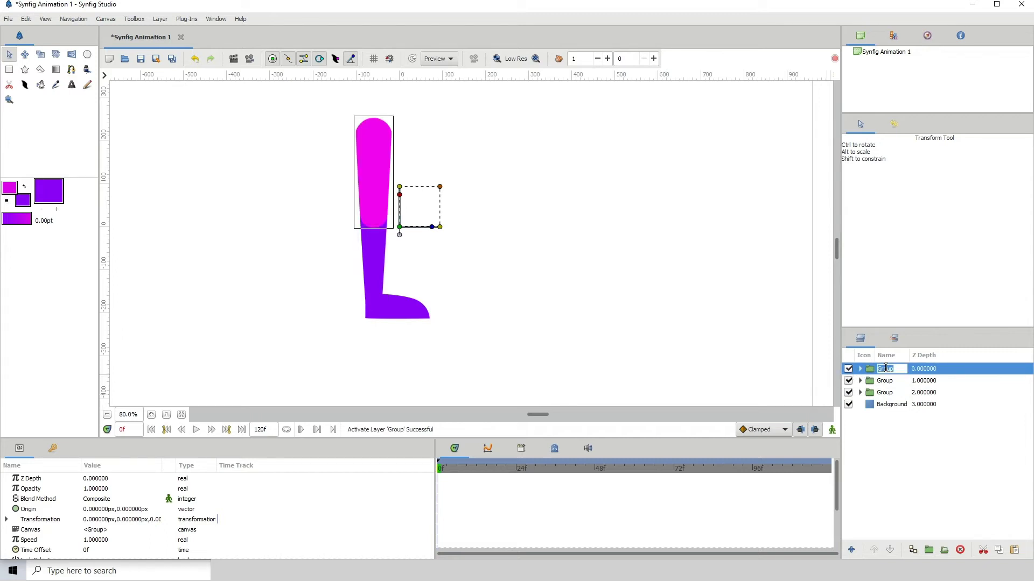
key("Caps_Lock")
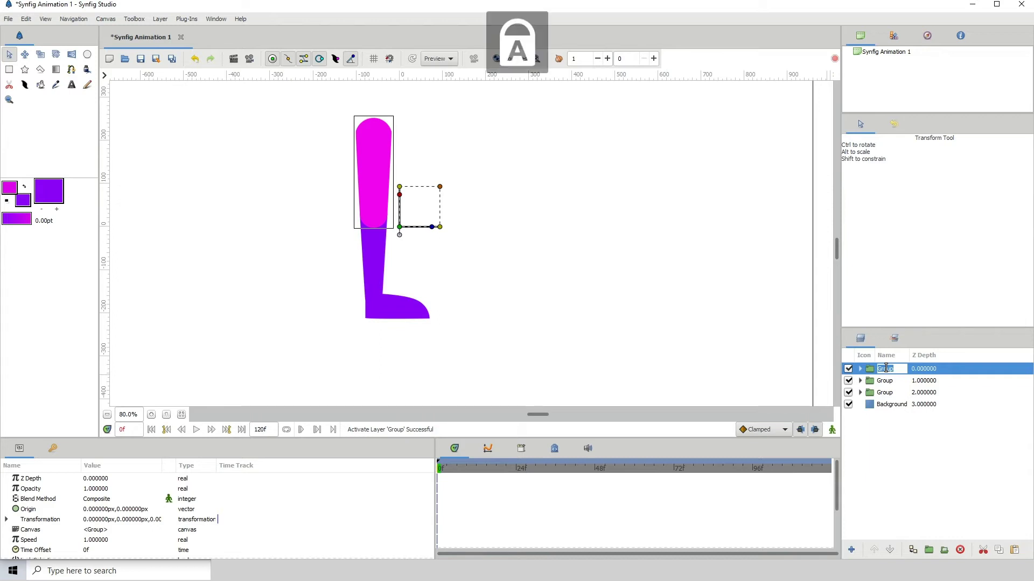
type("UPPER_L")
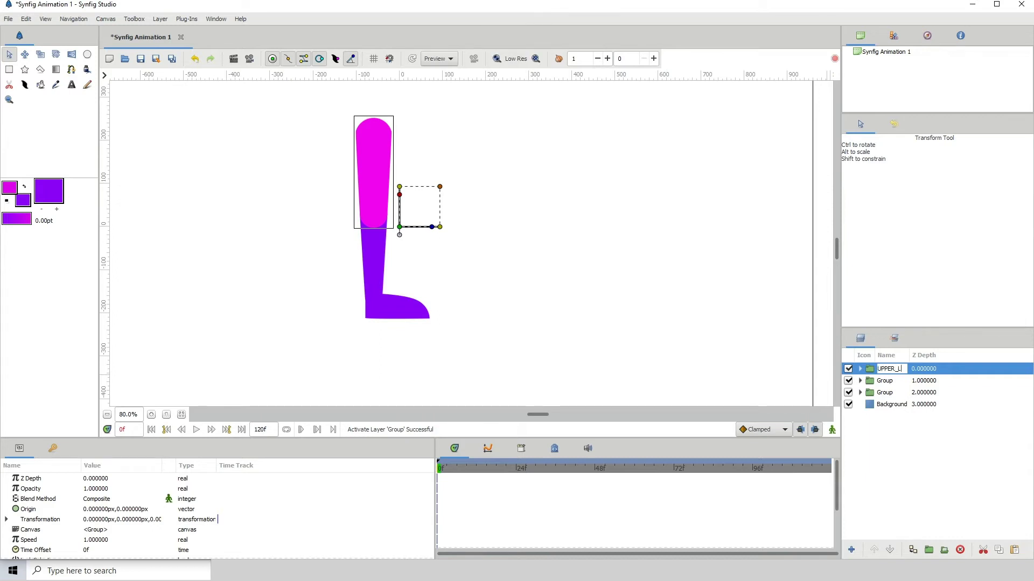
type("EG")
key("Return")
Rename the purple lower leg segment's group as LOWER_LEG
key("Down")
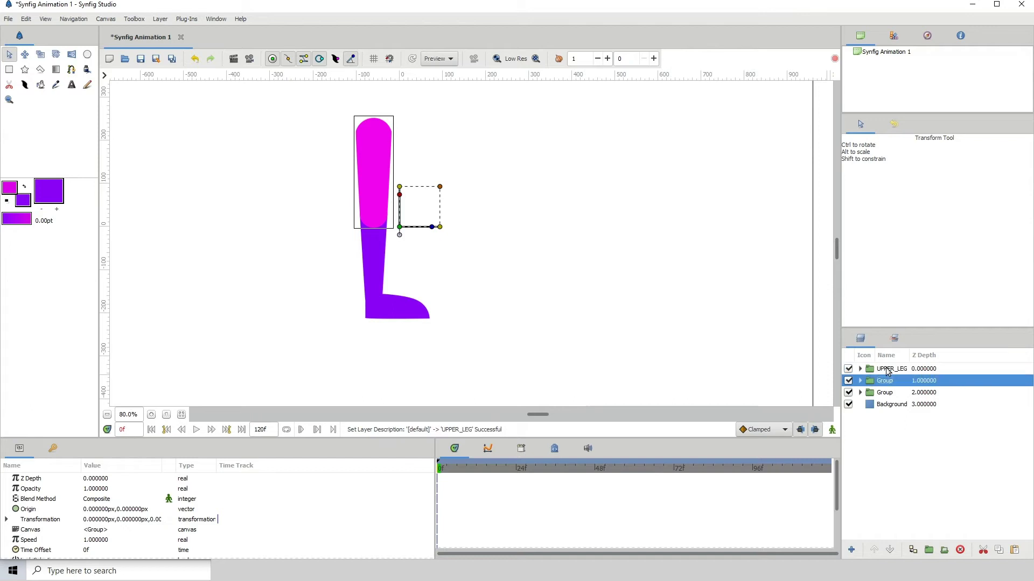
key("Return")
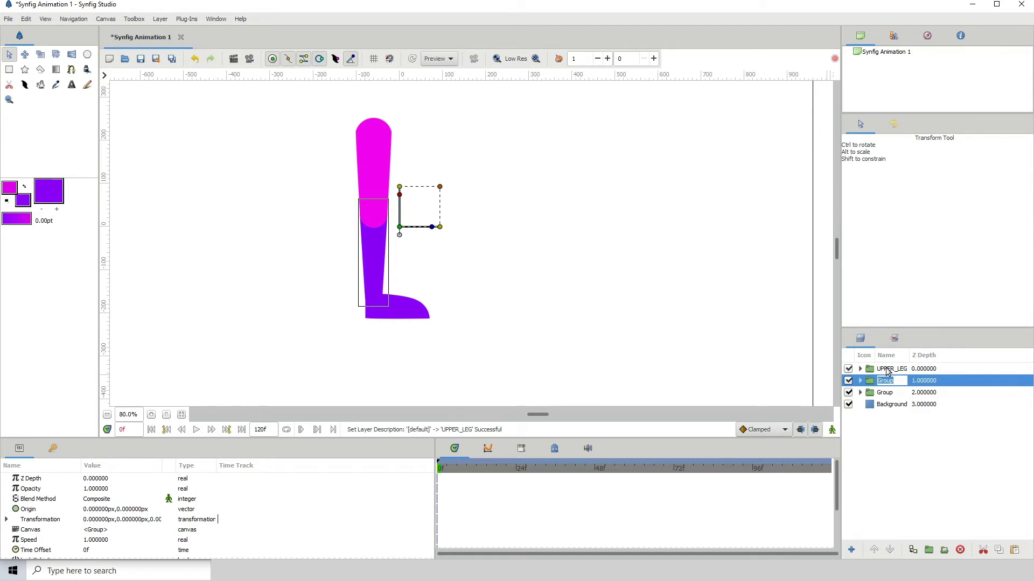
key("Caps_Lock")
type("LO")
type("WER_LEG")
key("Return")
Rename the foot's group as FOOT
key("Down")
key("Return")
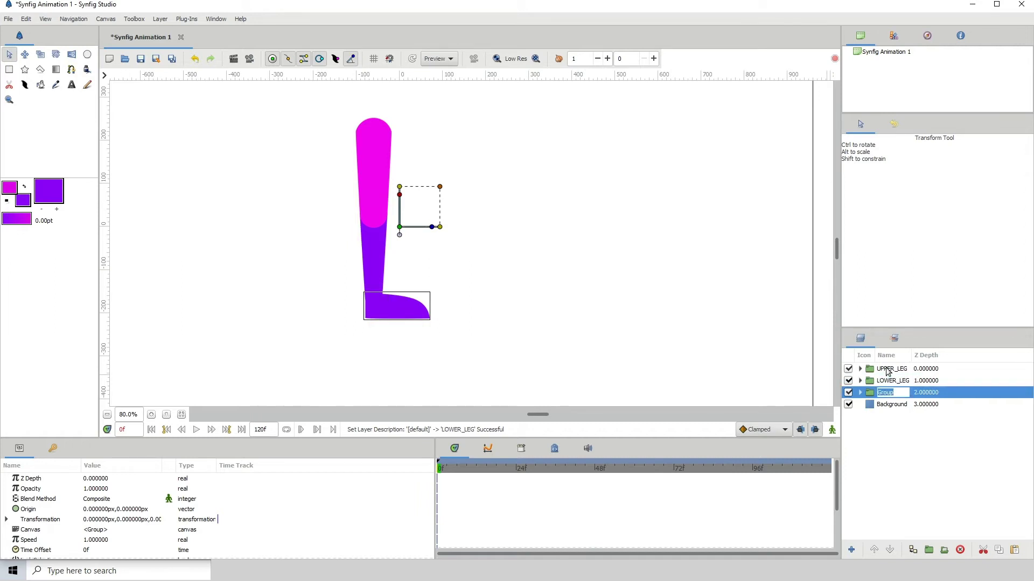
type("FOOT")
key("Return")
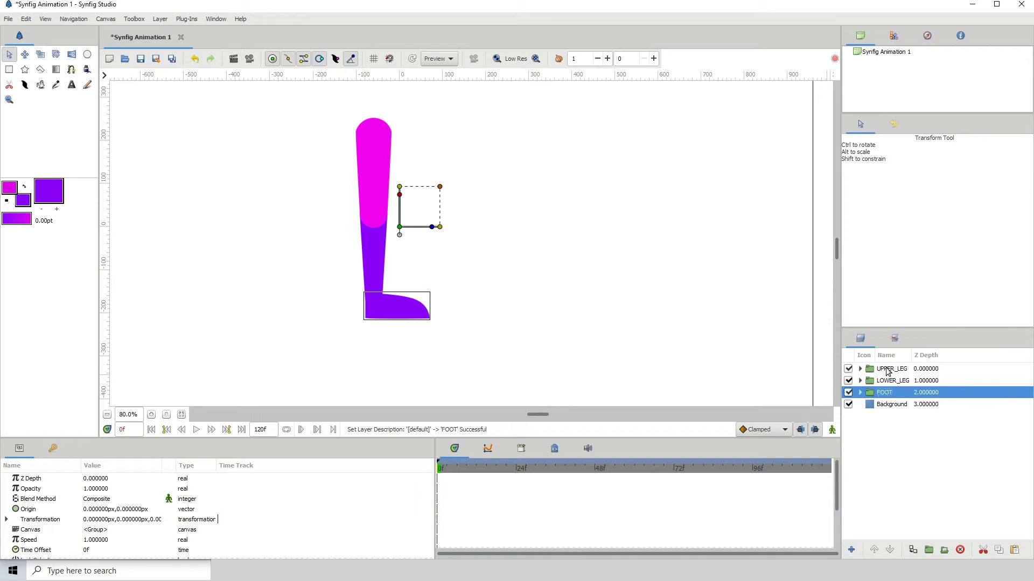
Check which leg part belongs to each of the LOWER_LEG, FOOT and UPPER_LEG groups by selecting them in turn
left_click(900, 382)
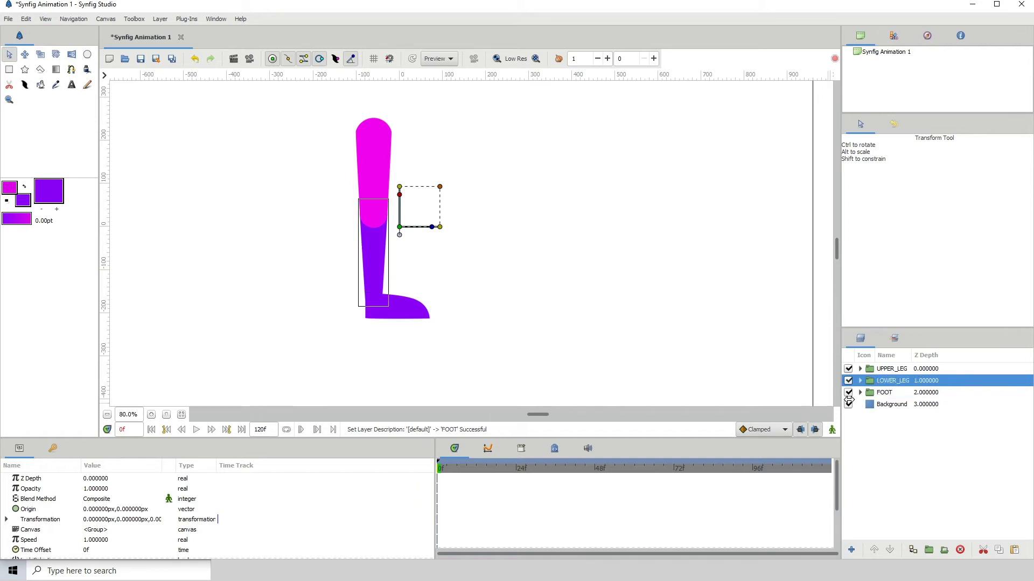
left_click(856, 397)
left_click(848, 393)
left_click(848, 392)
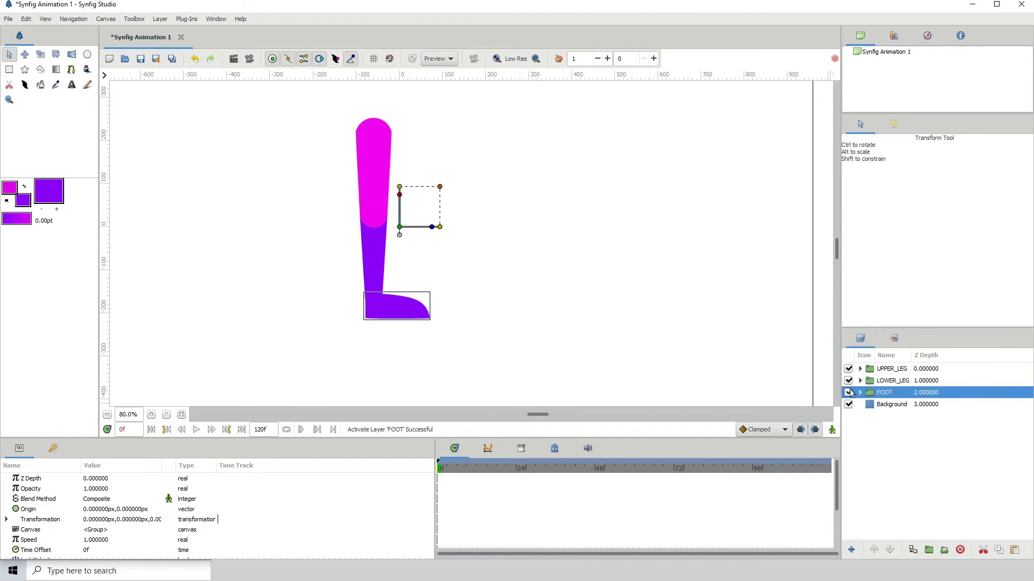
left_click(890, 372)
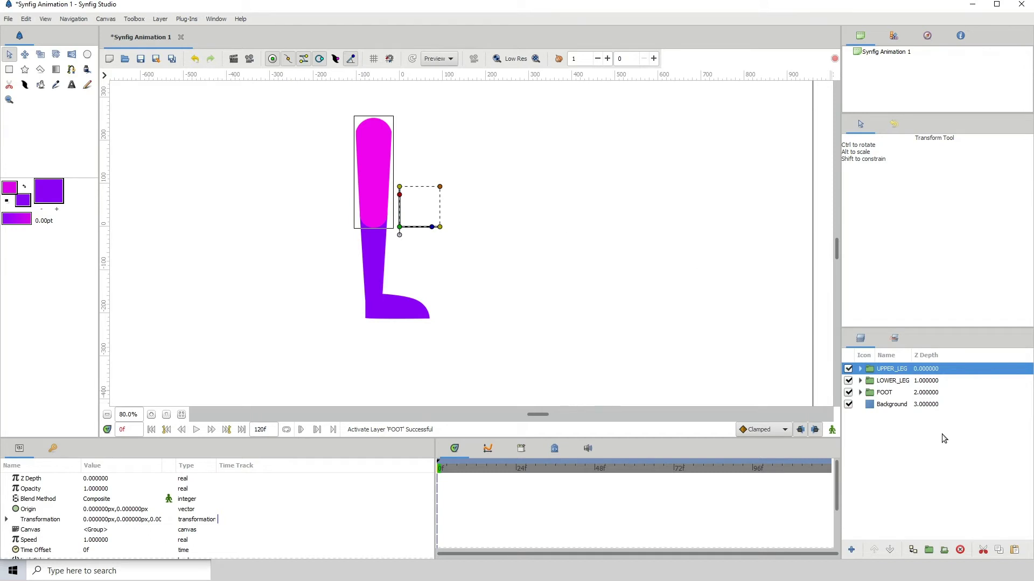
left_click(887, 382)
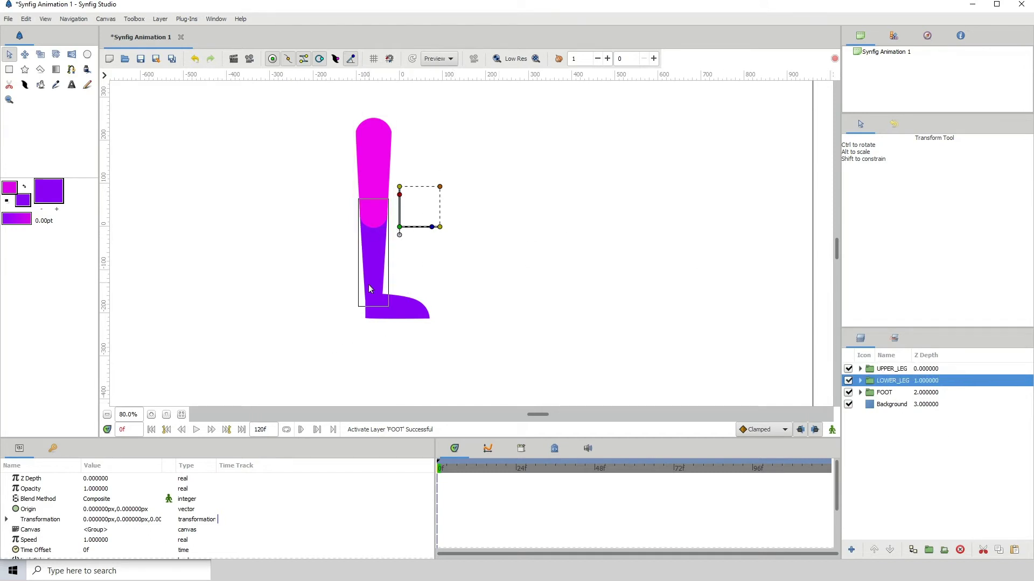
left_click(885, 392)
left_click(887, 381)
Move the UPPER_LEG group's origin to the hip at the upper leg's rounded top, at about -59.9, 212.1 px
left_click(890, 371)
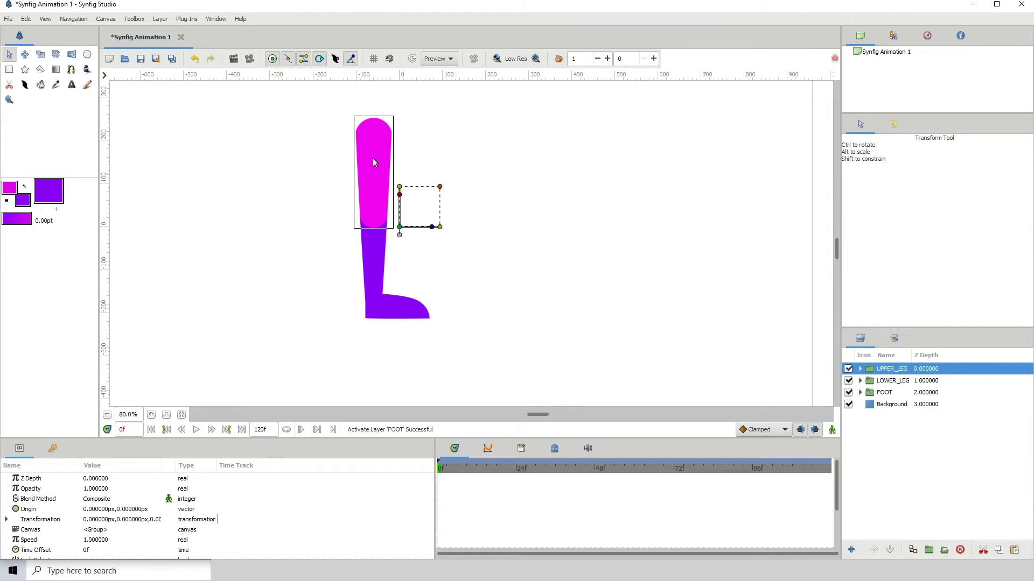
left_click(849, 370)
left_click(848, 369)
left_click(399, 235)
left_click_drag(399, 235, 375, 112)
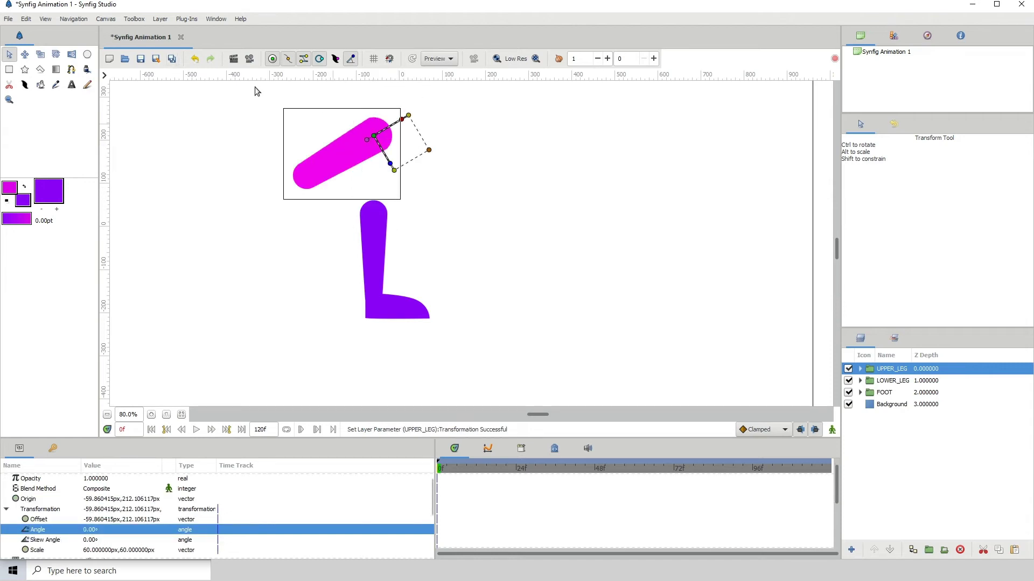
Try rotating the upper leg about its hip pivot, and undo the rotations
left_click_drag(393, 160, 274, 84)
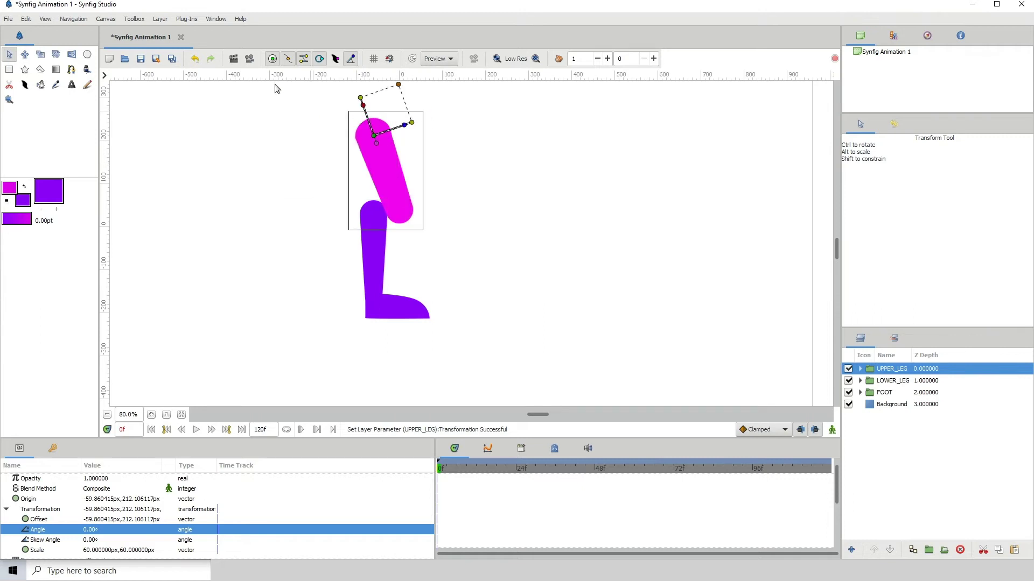
left_click(195, 58)
left_click(195, 59)
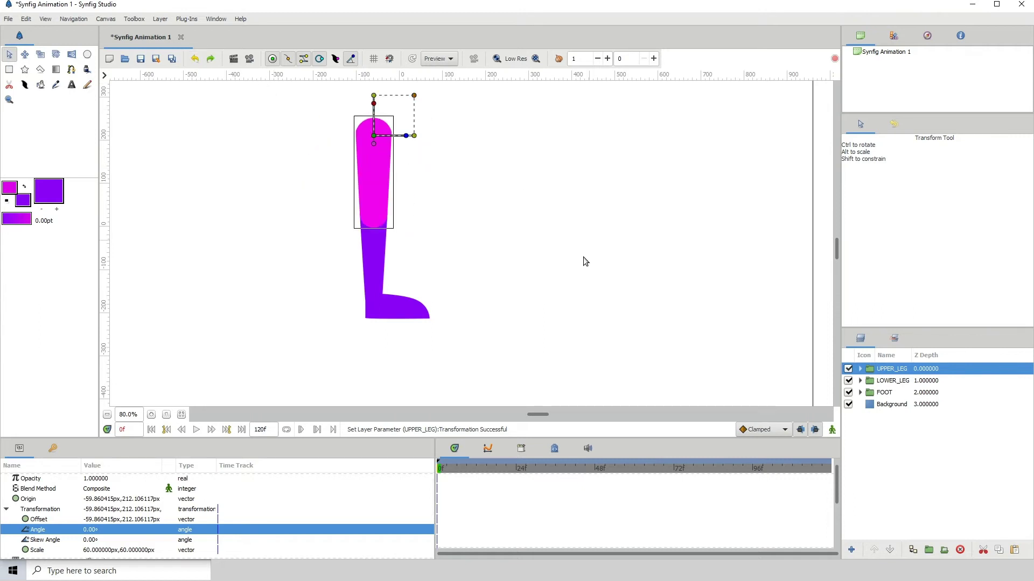
Expand the LOWER_LEG group and select both the group and its lwr_leg layer
left_click(888, 381)
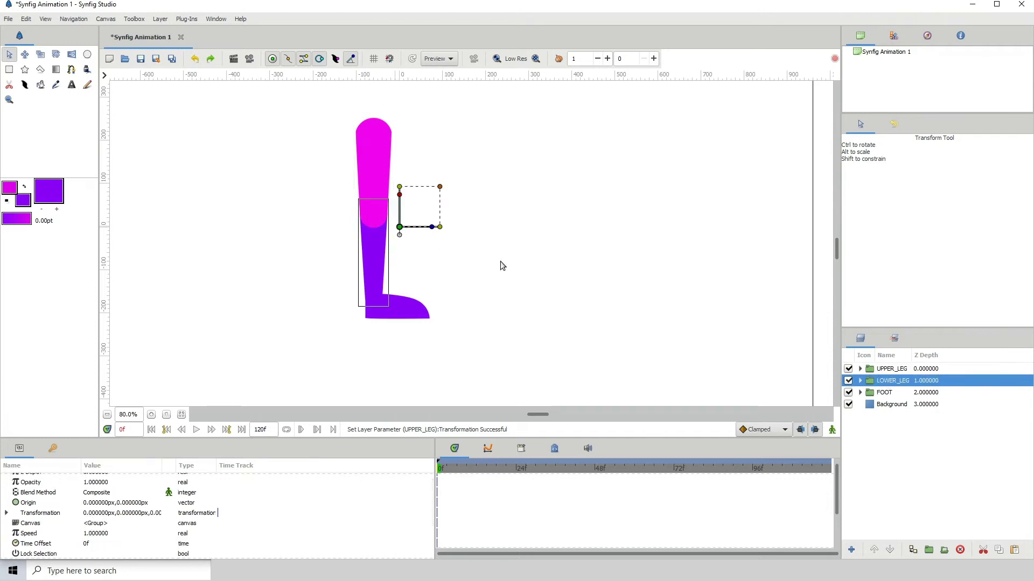
left_click(860, 380)
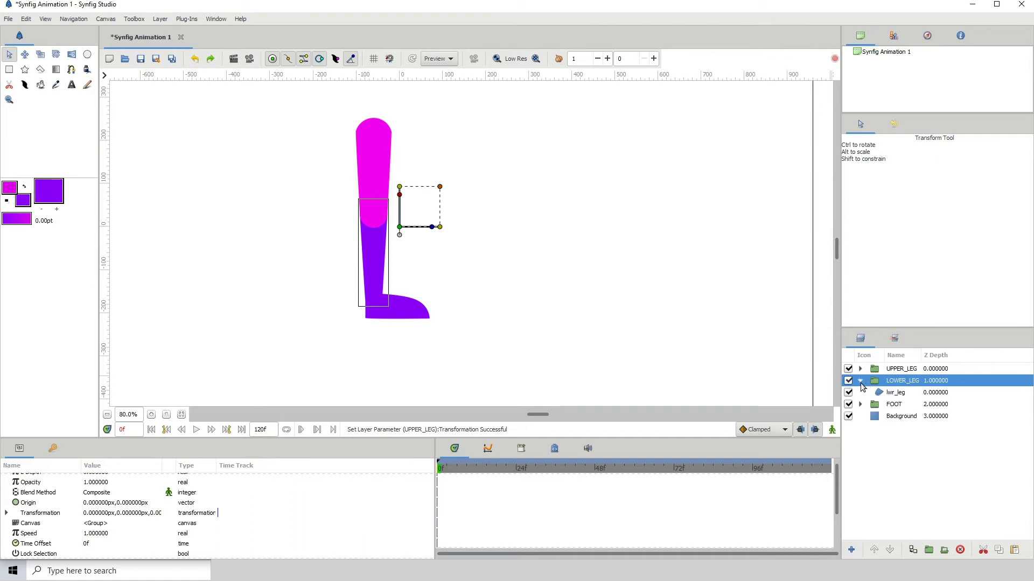
left_click(895, 394)
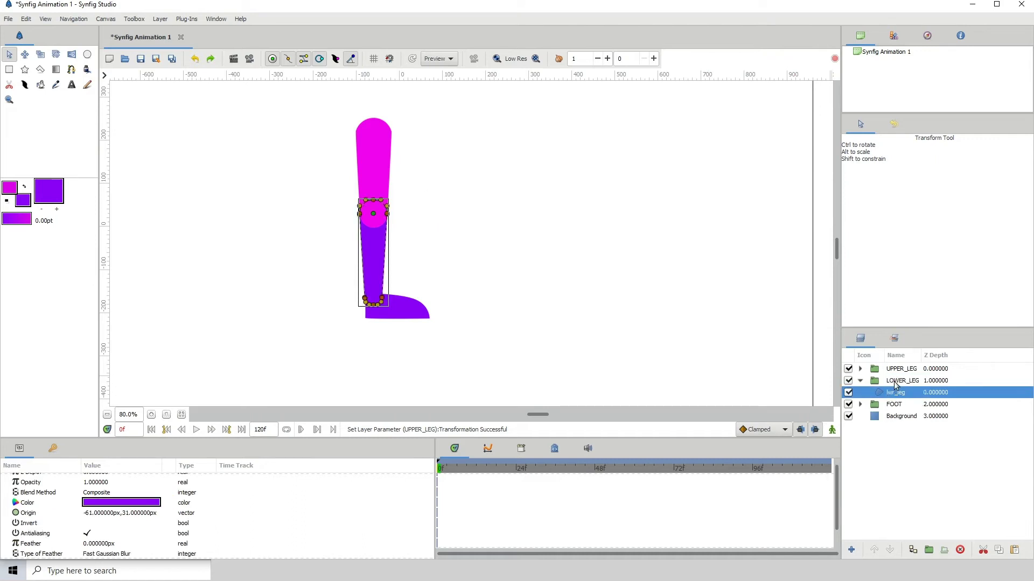
left_click(896, 382)
left_click(897, 397)
left_click(904, 381, "ctrl")
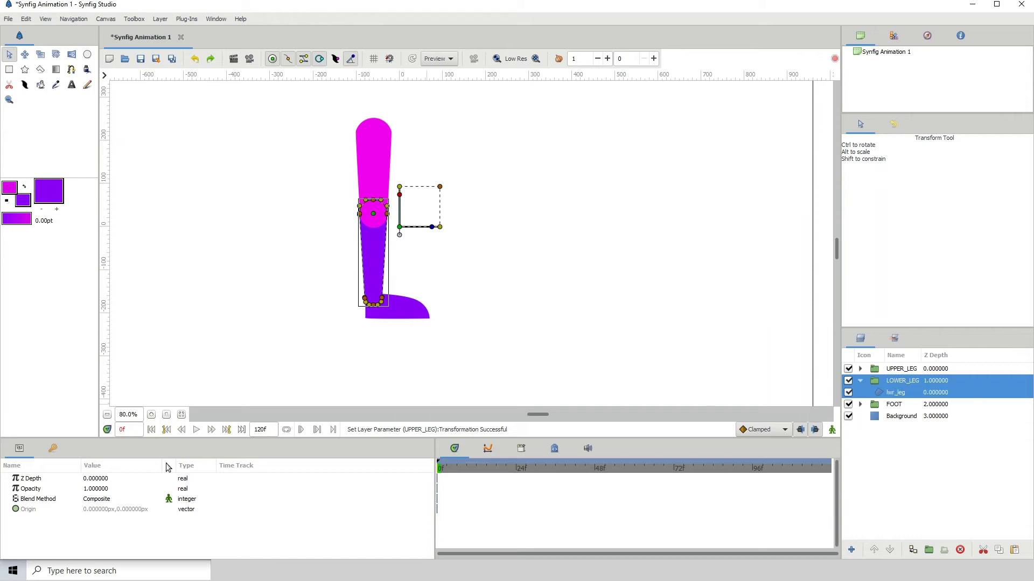
Move the LOWER_LEG group's origin near the knee centre, to about -55.9, 32.1 px
left_click(151, 414)
left_click(151, 414)
left_click(151, 414)
left_click(151, 415)
left_click(151, 414)
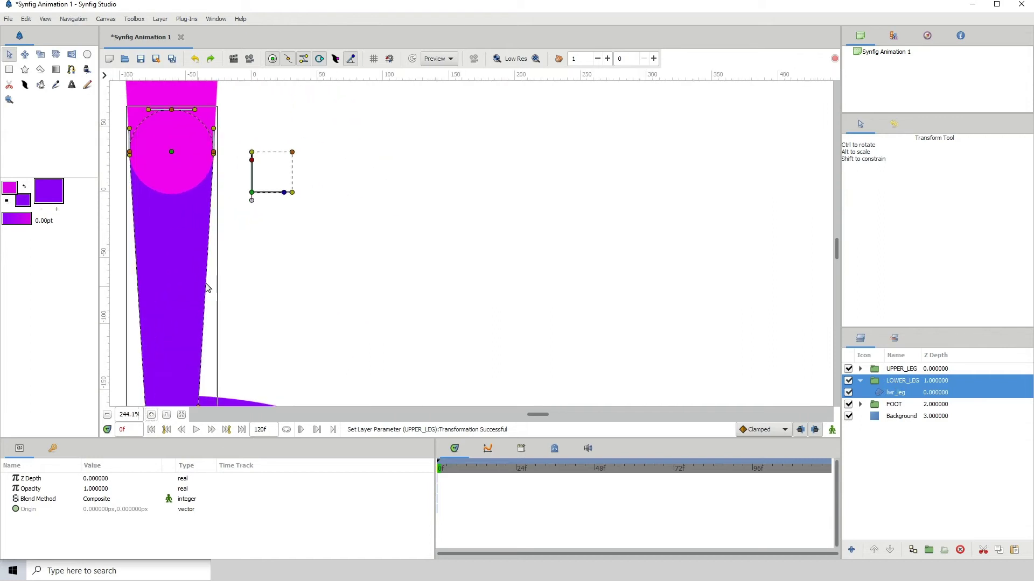
scroll(501, 286, "left", 5)
left_click_drag(490, 250, 421, 201)
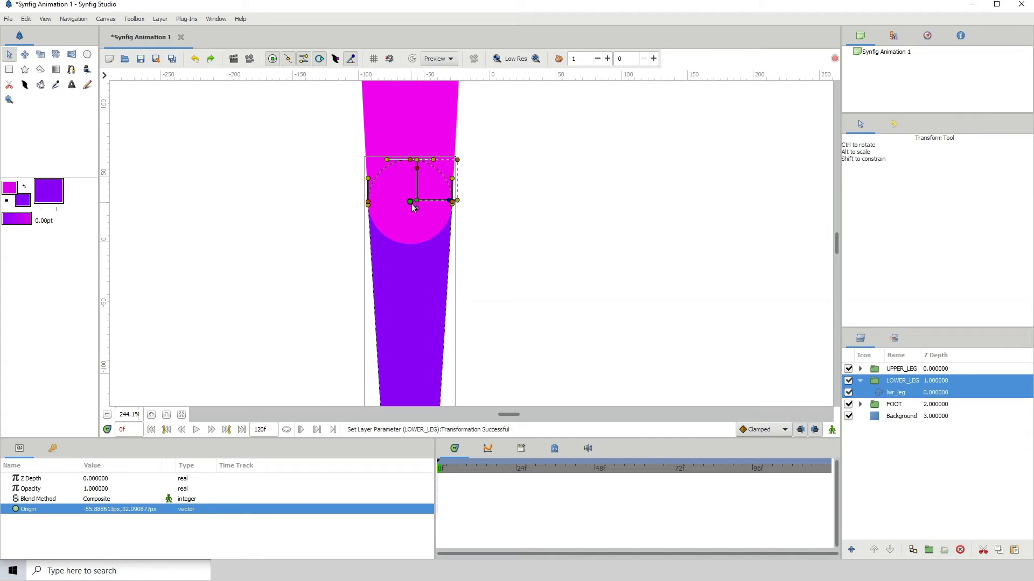
Move the LOWER_LEG group's origin closer to the lwr_leg layer's origin, to about -60.7, 30.8 px
left_click(152, 415)
left_click(152, 414)
left_click(151, 414)
left_click(151, 415)
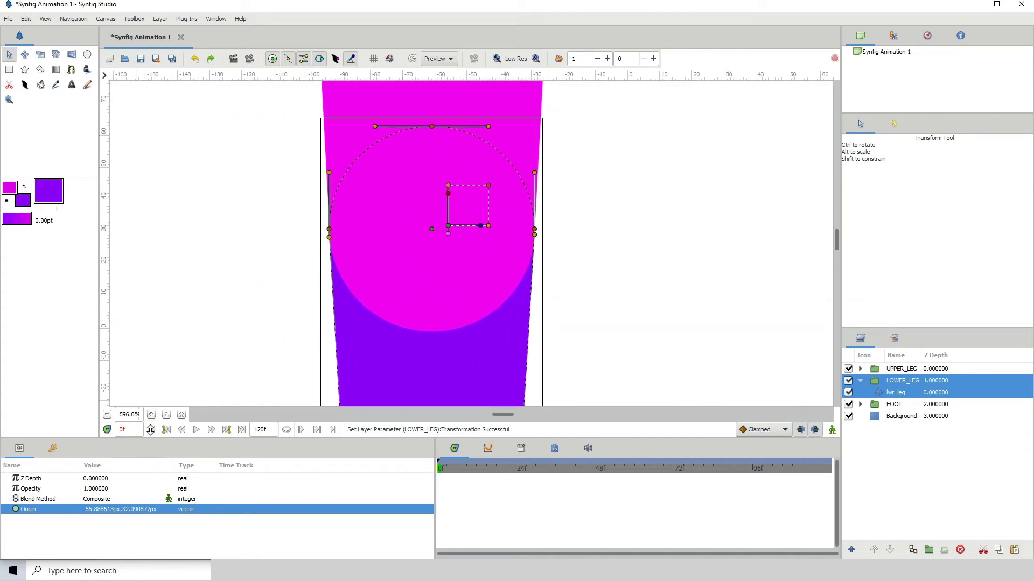
left_click(151, 415)
left_click(152, 415)
left_click(151, 414)
left_click(152, 414)
left_click(151, 415)
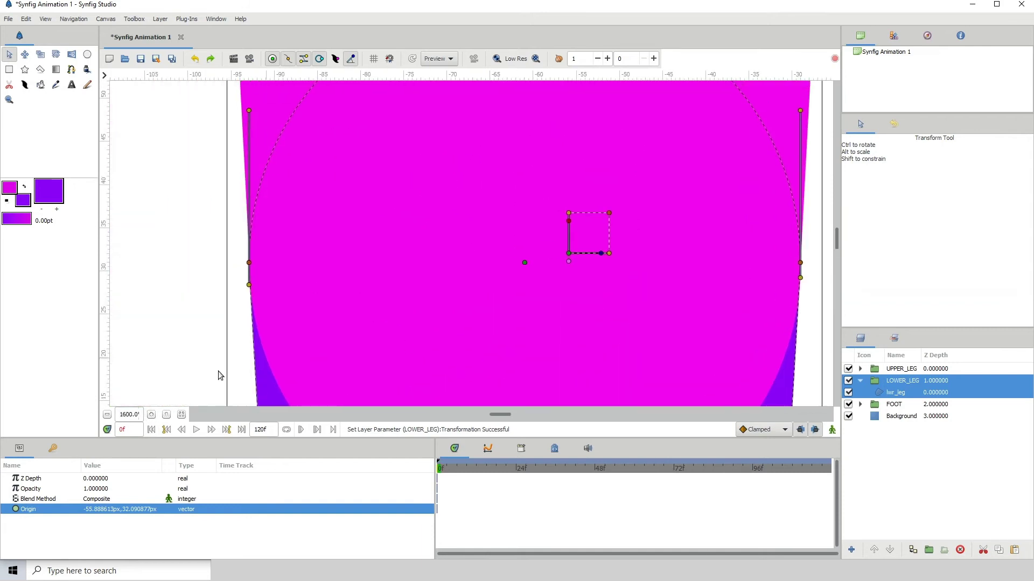
left_click(151, 414)
left_click(151, 415)
left_click(151, 414)
left_click(151, 414)
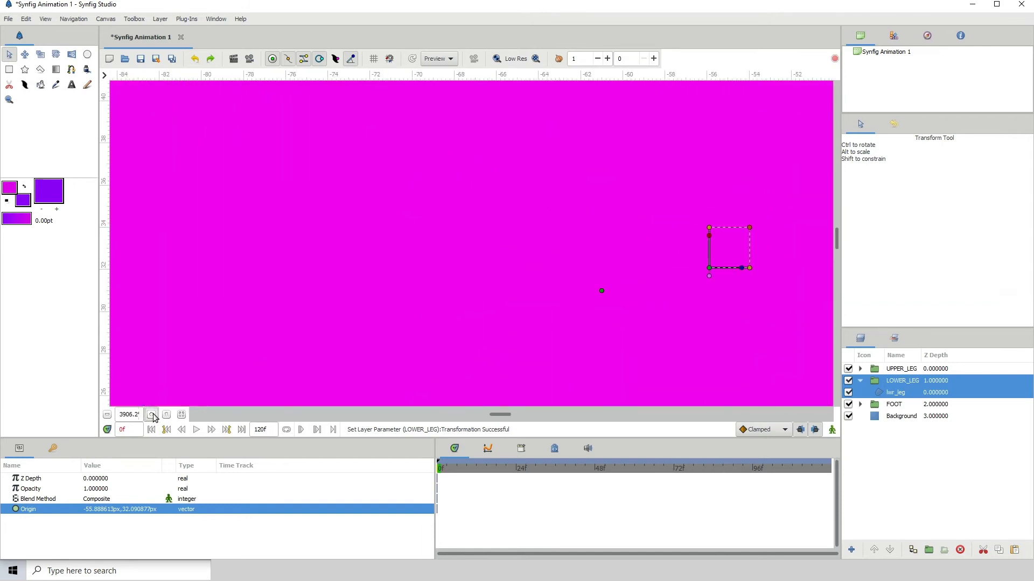
left_click(151, 415)
left_click_drag(512, 316, 300, 254)
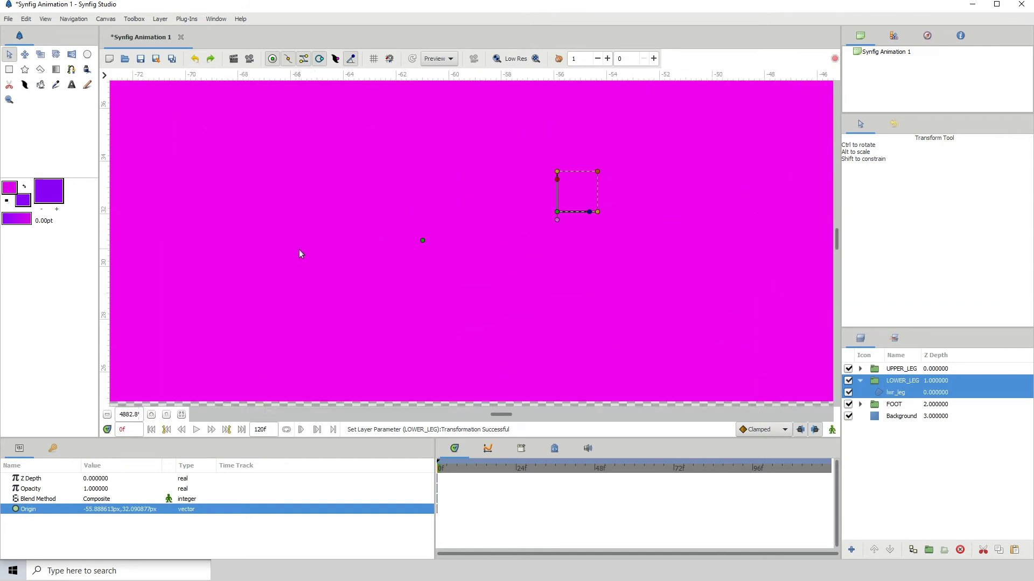
left_click(151, 415)
left_click(151, 415)
left_click(151, 415)
left_click(152, 415)
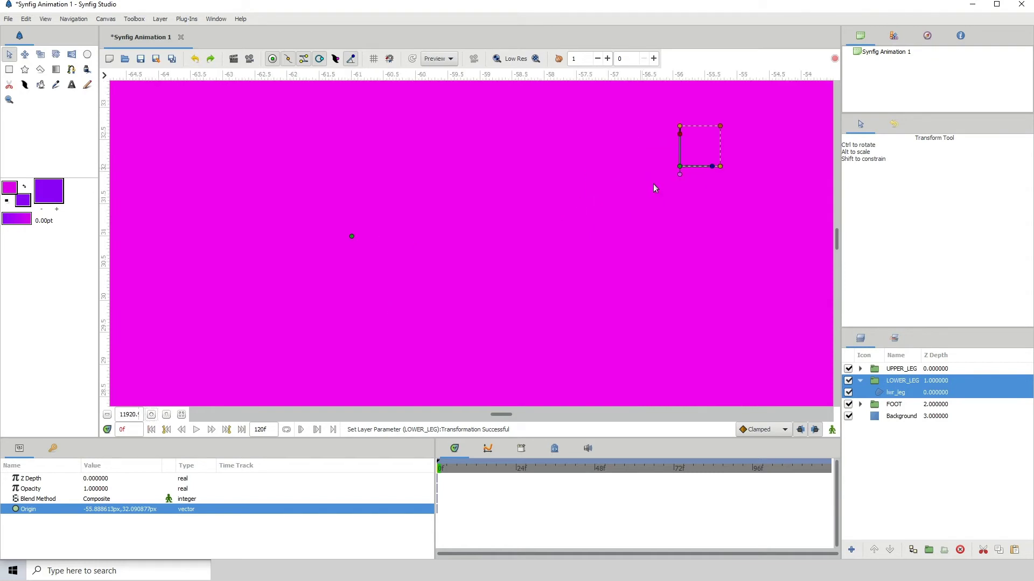
left_click_drag(679, 174, 372, 256)
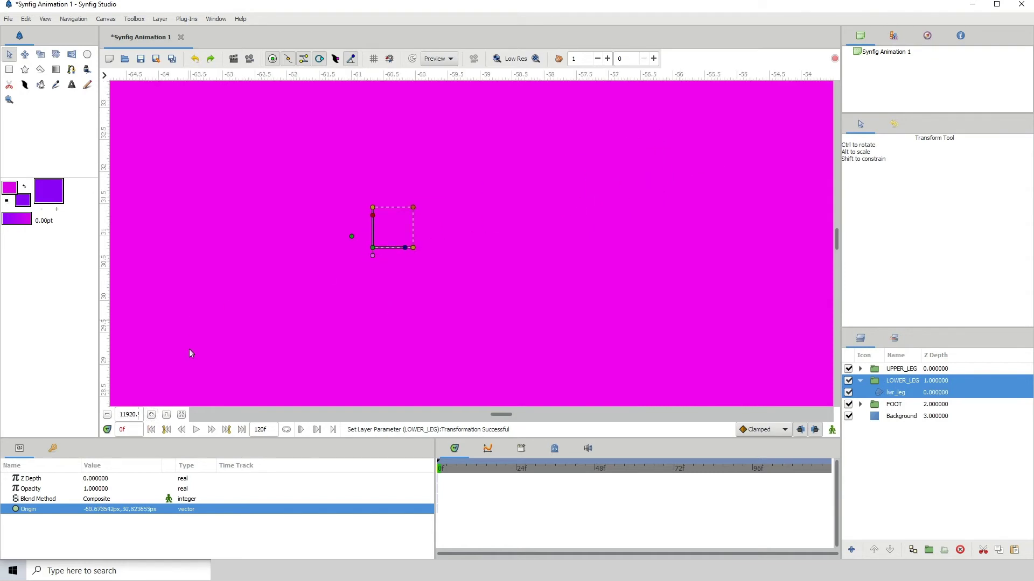
Toggle grid snapping and place the LOWER_LEG group's origin on the lwr_leg layer's origin, at about -61.0, 31.0 px
left_click(152, 414)
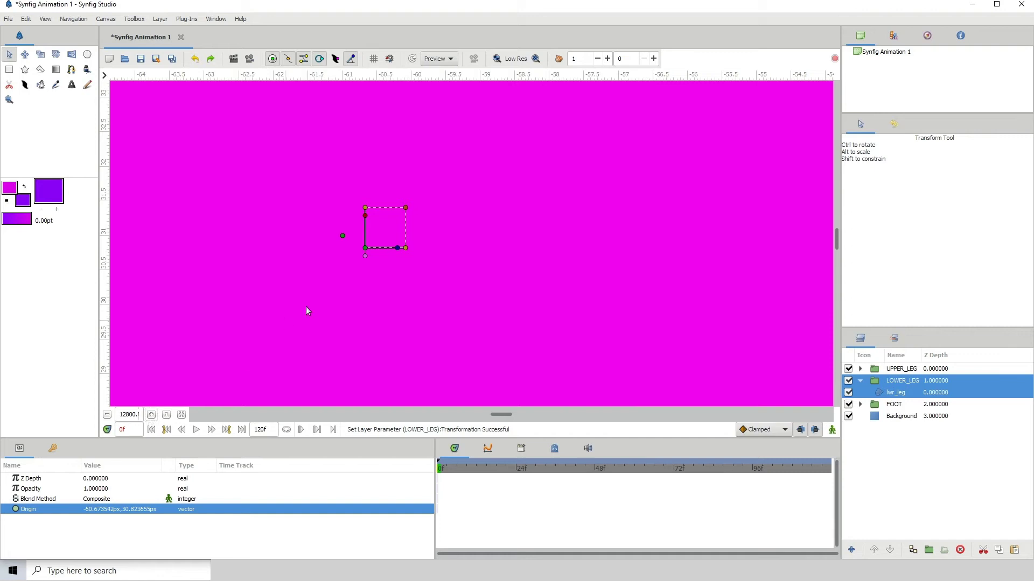
left_click_drag(307, 309, 371, 308)
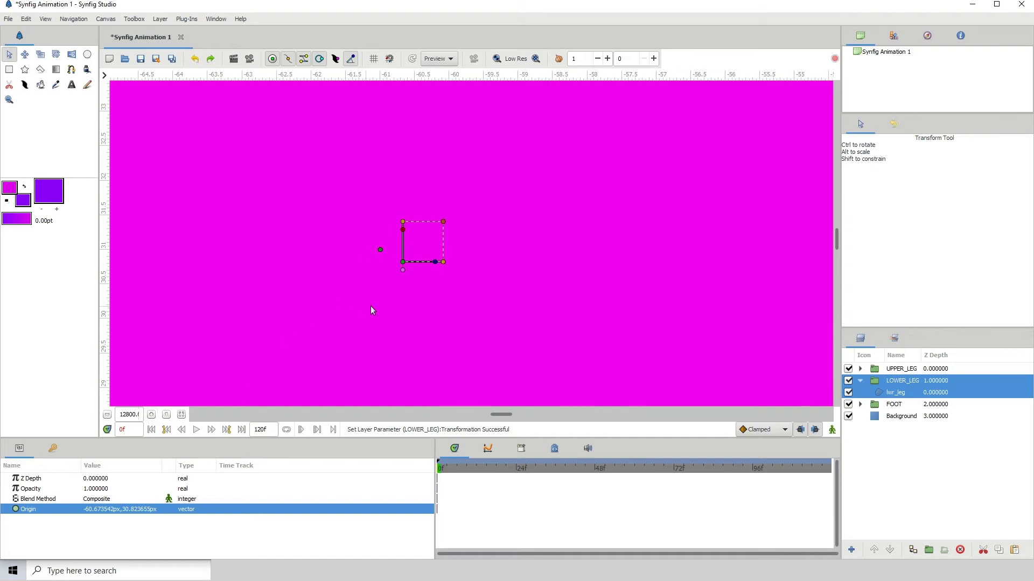
left_click(390, 59)
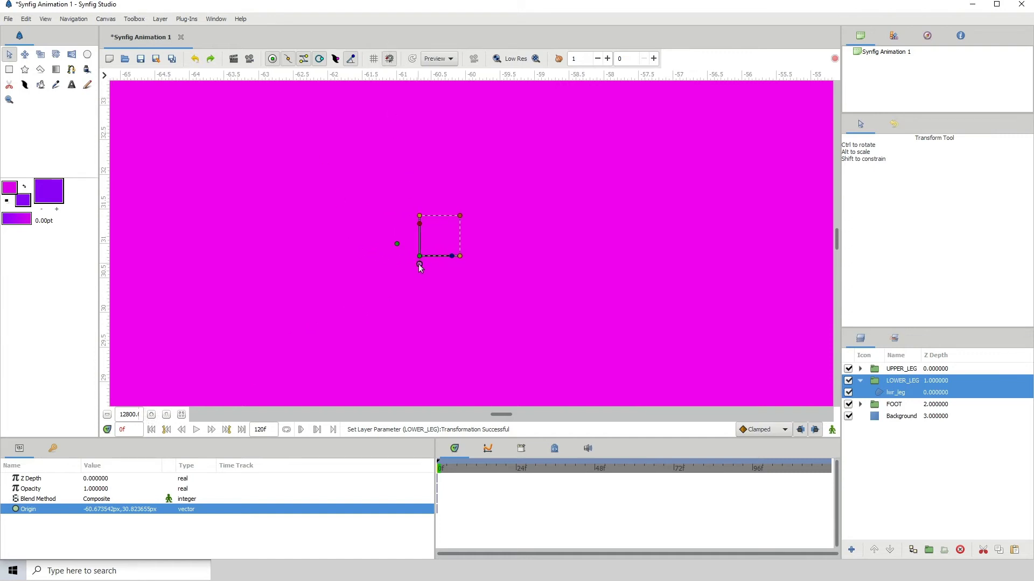
left_click_drag(420, 263, 398, 253)
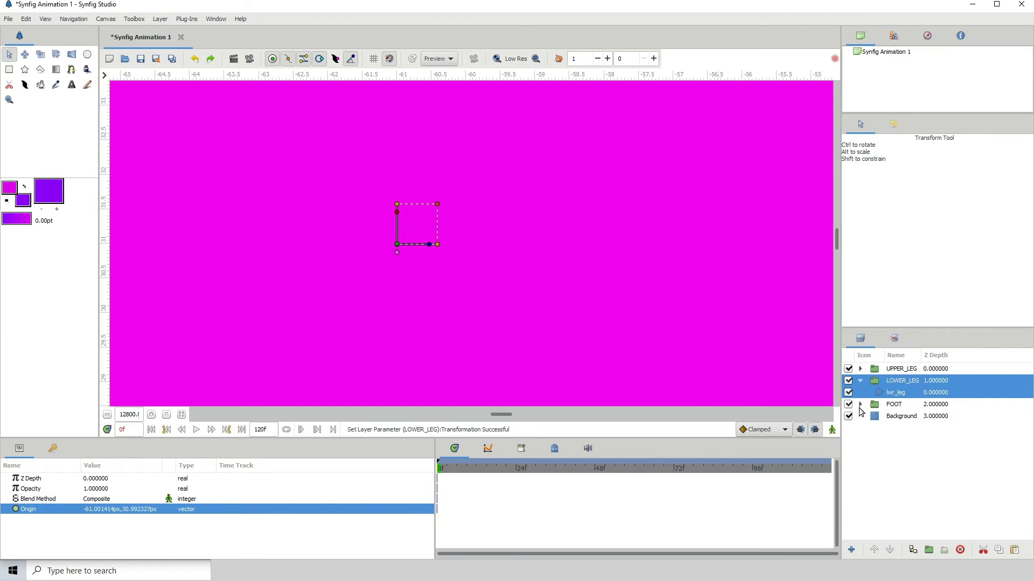
Compare the origin positions of the LOWER_LEG group and its lwr_leg layer by selecting each in turn
left_click(896, 394)
left_click(897, 380)
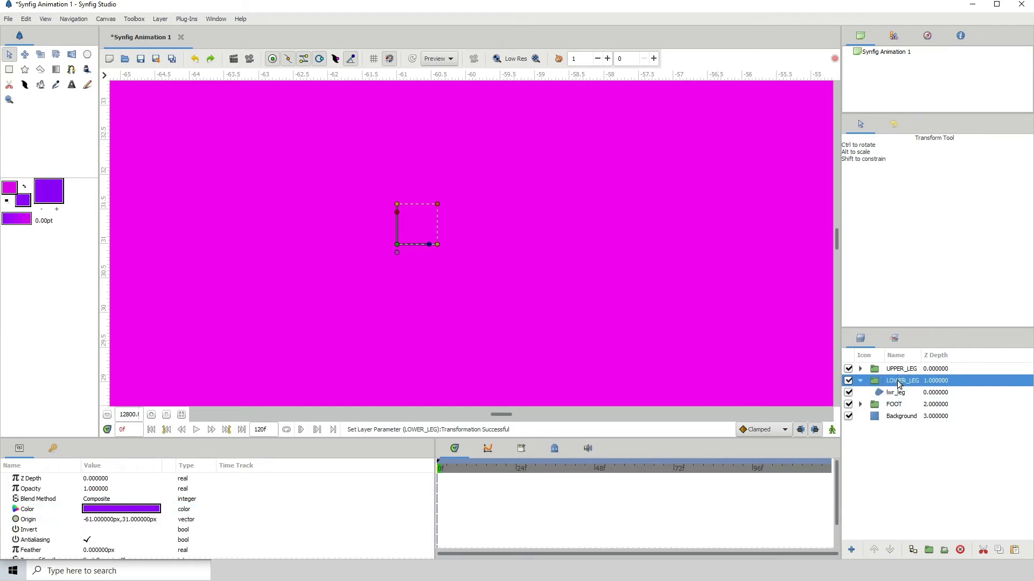
left_click(896, 393)
left_click(896, 380)
left_click(895, 392)
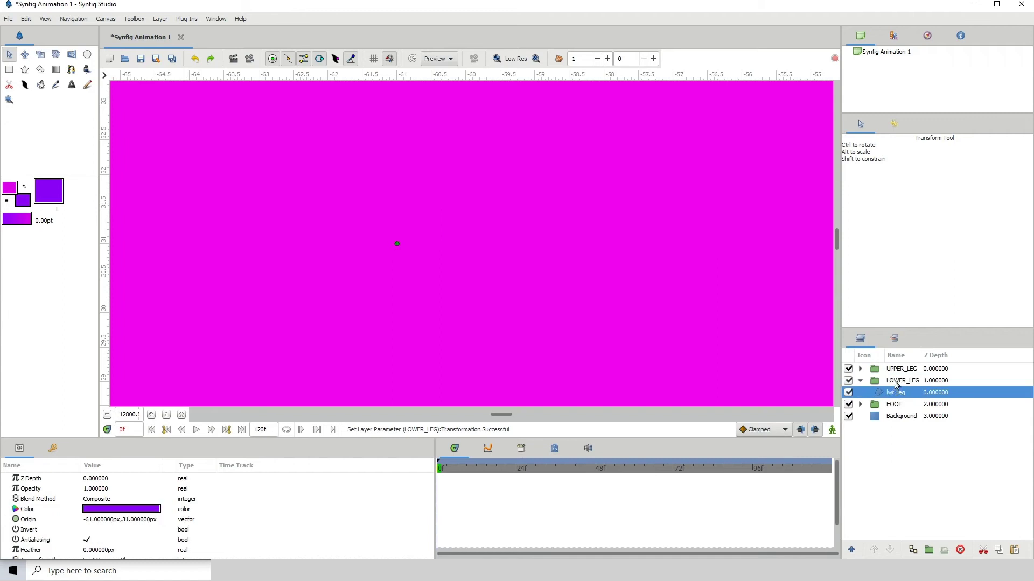
left_click(895, 386)
left_click(896, 393)
left_click(896, 383)
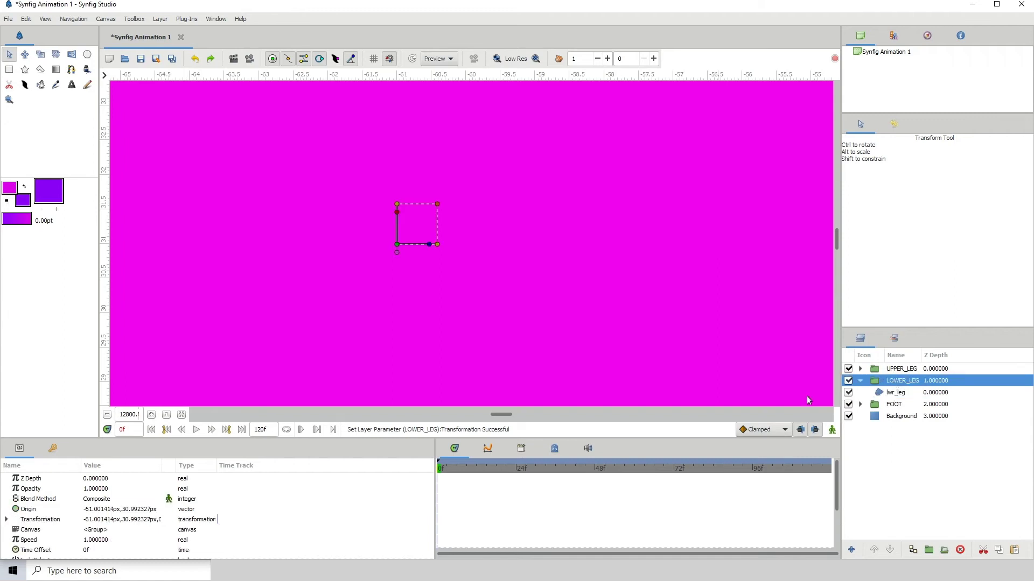
left_click(108, 415)
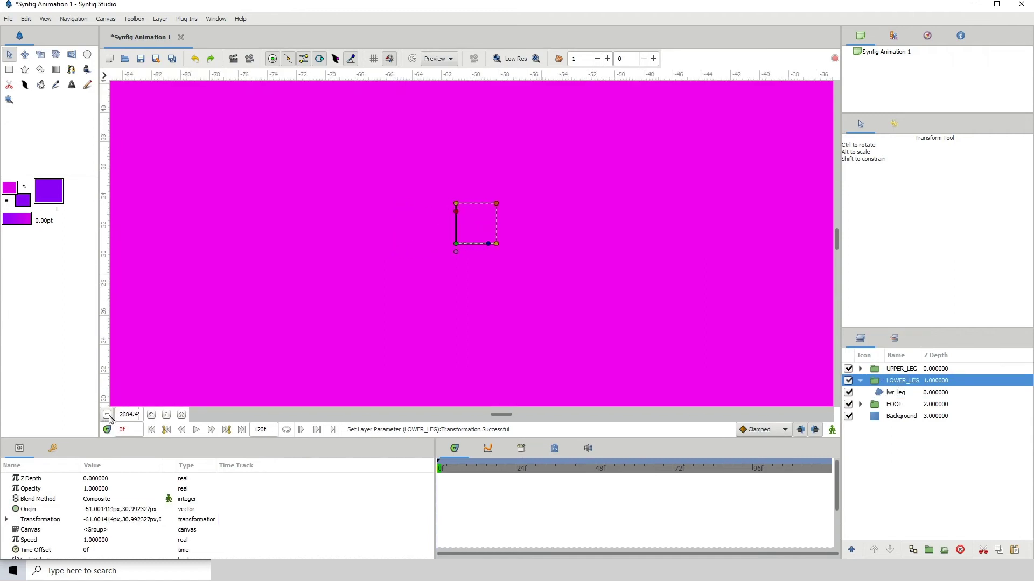
Expand the FOOT group and inspect the origins of the group and its foot layer
left_click(107, 416)
left_click(107, 416)
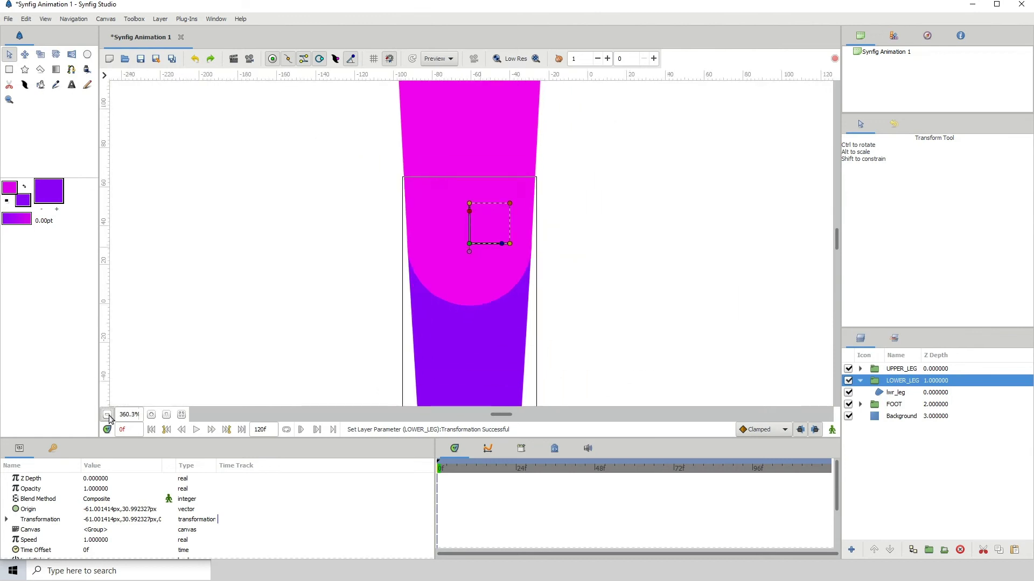
left_click(107, 416)
left_click(107, 416)
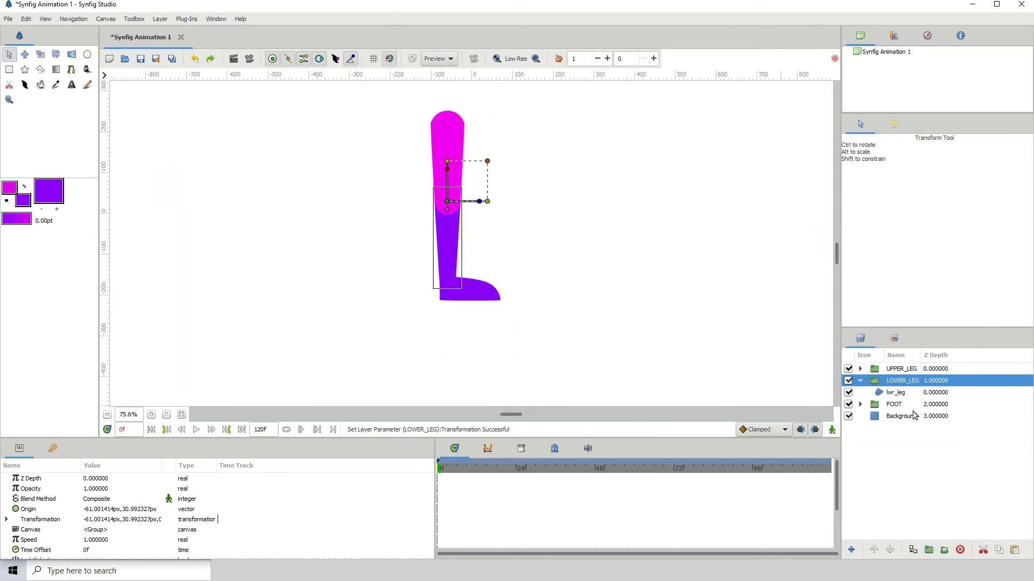
left_click(891, 406)
left_click(861, 405)
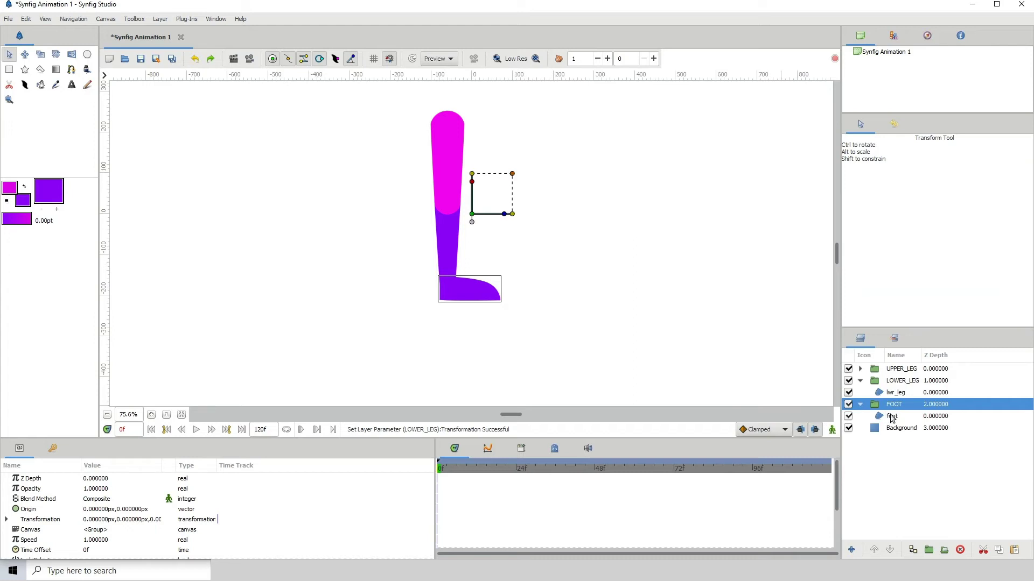
left_click(893, 416, "ctrl")
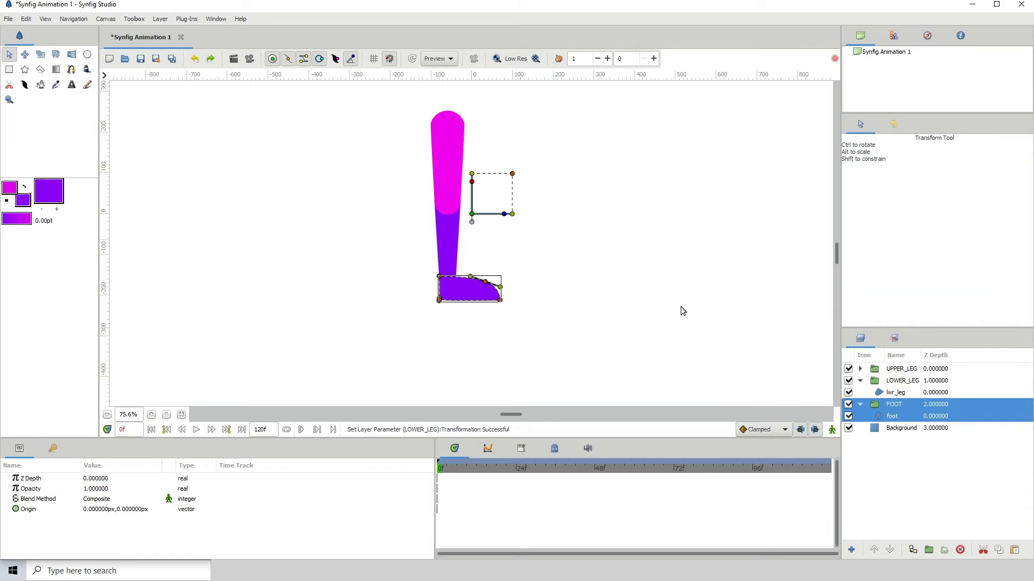
left_click(893, 429)
left_click(889, 418)
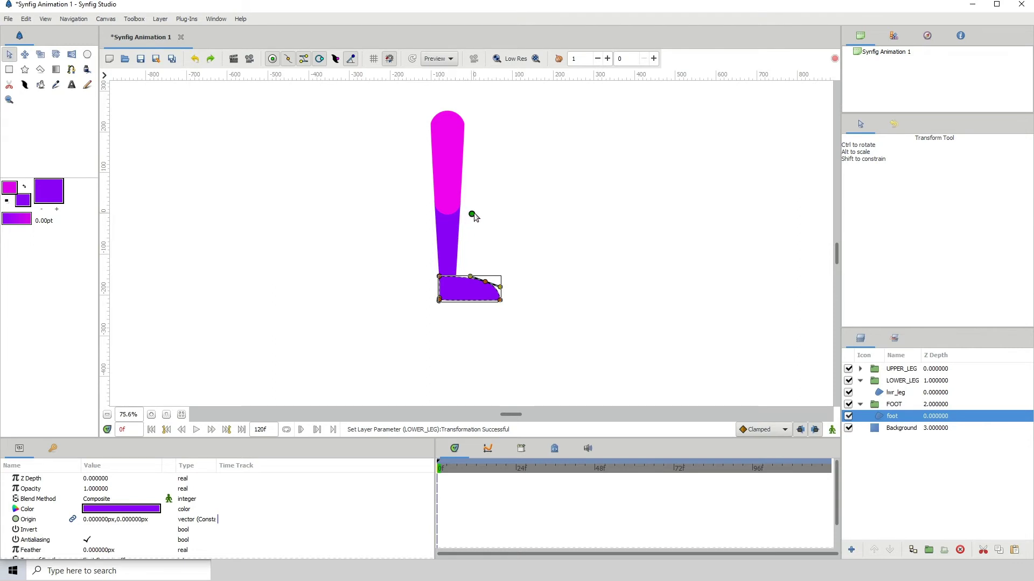
Move the FOOT group's origin onto the ankle joint, at about -60.0, -175.1 px
left_click(893, 404)
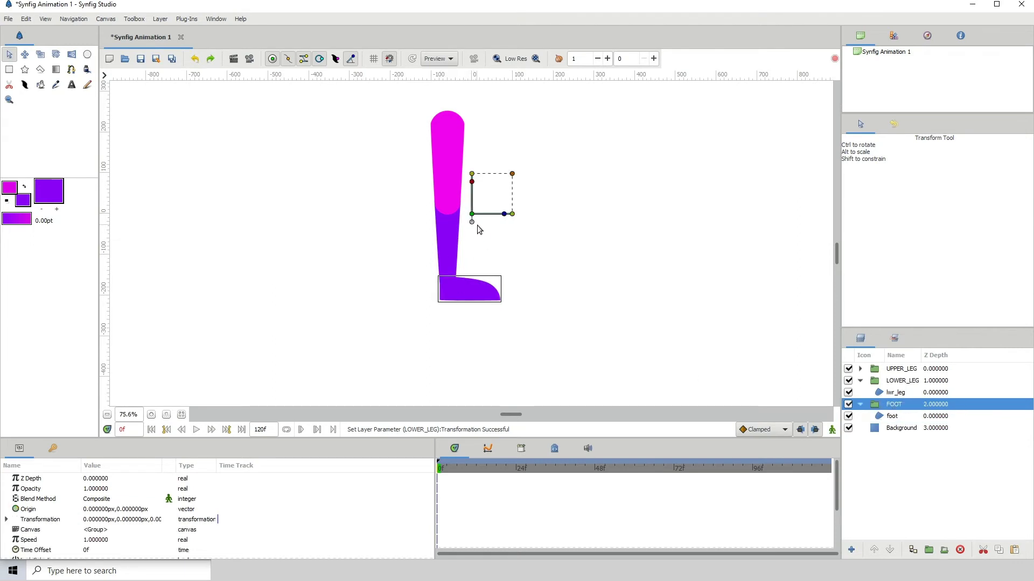
left_click(891, 417)
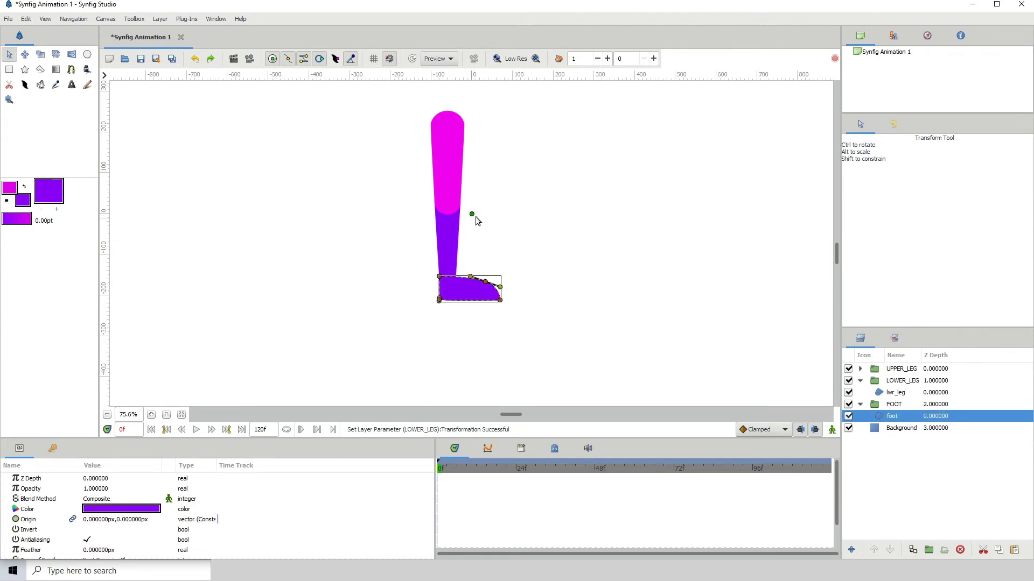
left_click(895, 405)
left_click_drag(472, 221, 448, 296)
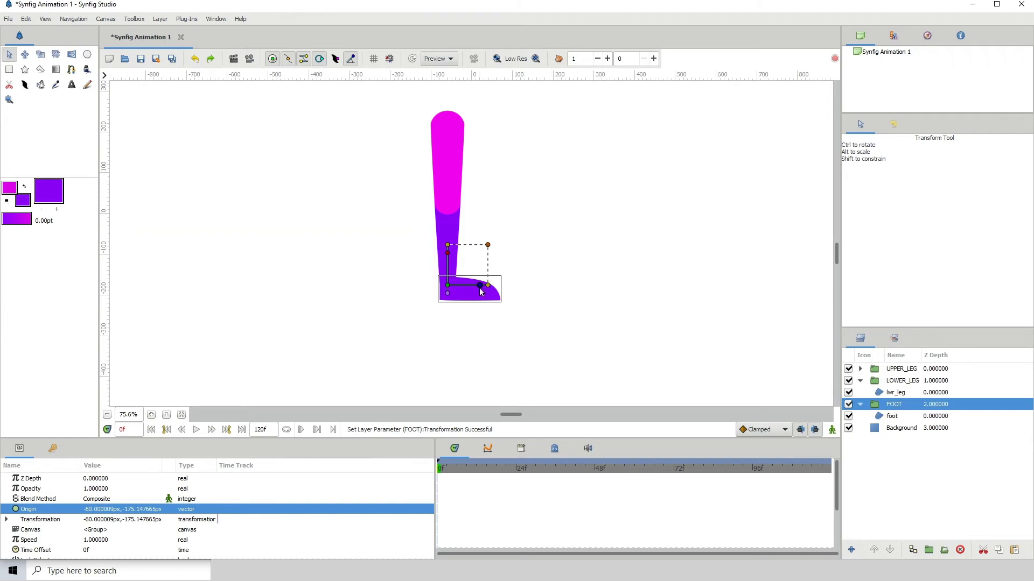
Test-rotate the FOOT group about the ankle and the LOWER_LEG group about the knee, undoing each rotation
left_click_drag(489, 285, 472, 317)
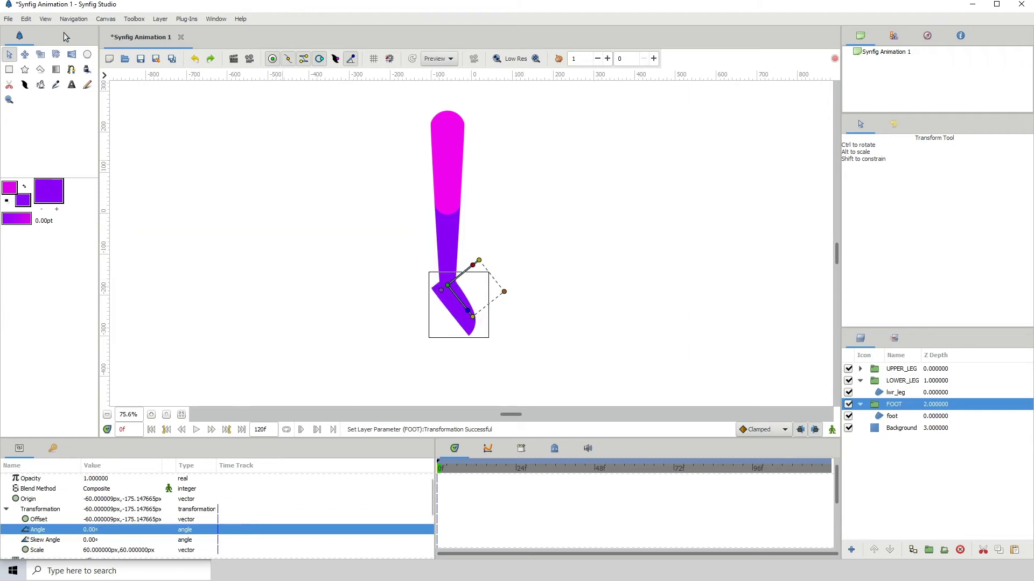
left_click(195, 59)
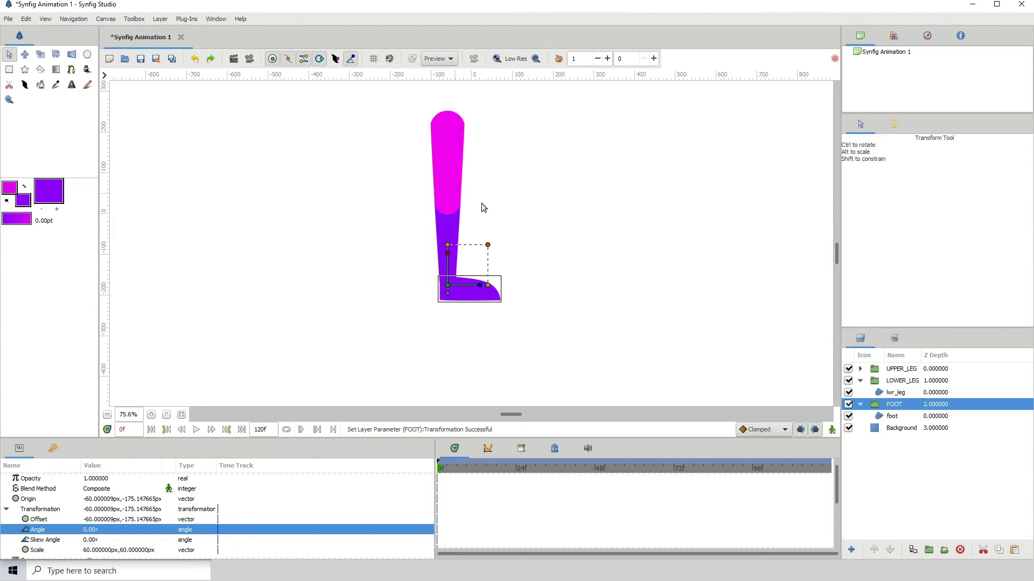
left_click(900, 381)
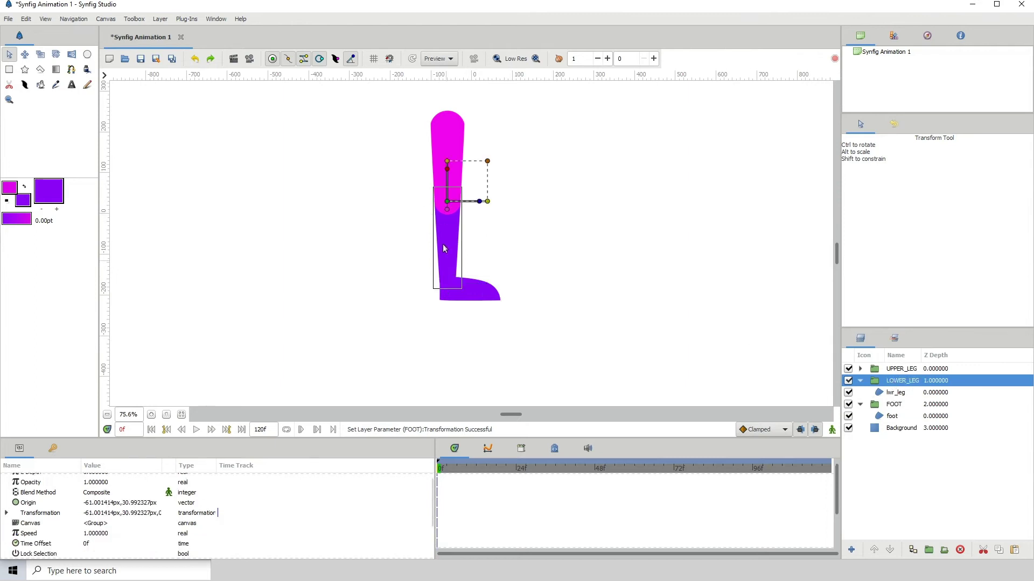
left_click_drag(480, 203, 436, 261)
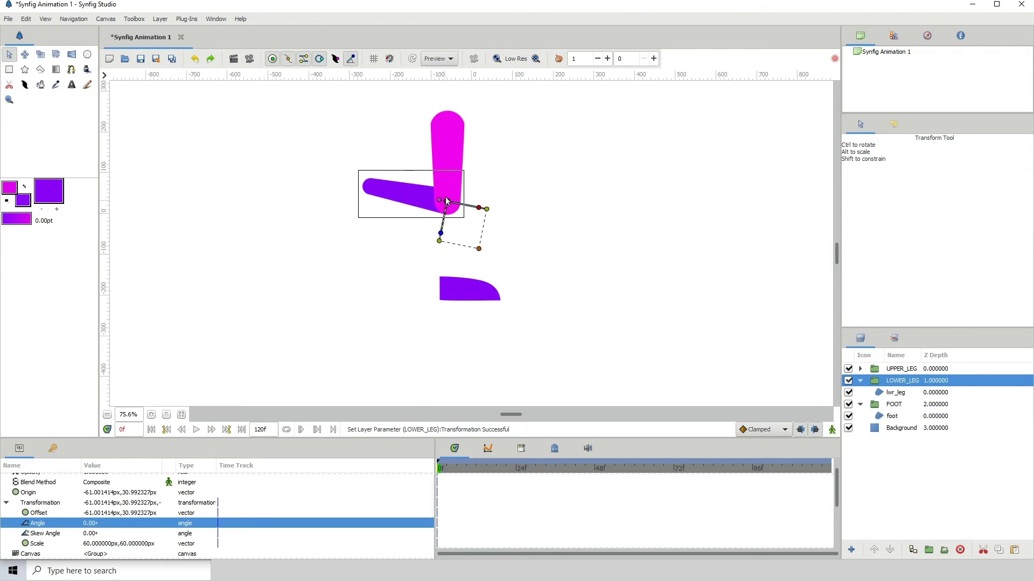
left_click(195, 62)
left_click(194, 63)
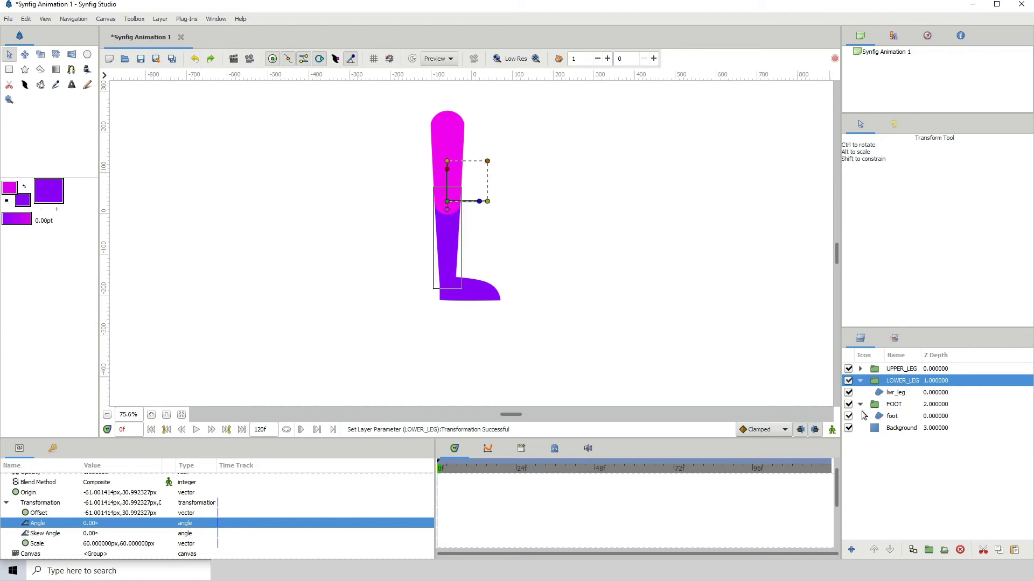
Collapse the FOOT and LOWER_LEG groups, and test-rotate the UPPER_LEG group about the hip, undoing the rotation
left_click(860, 404)
left_click(860, 381)
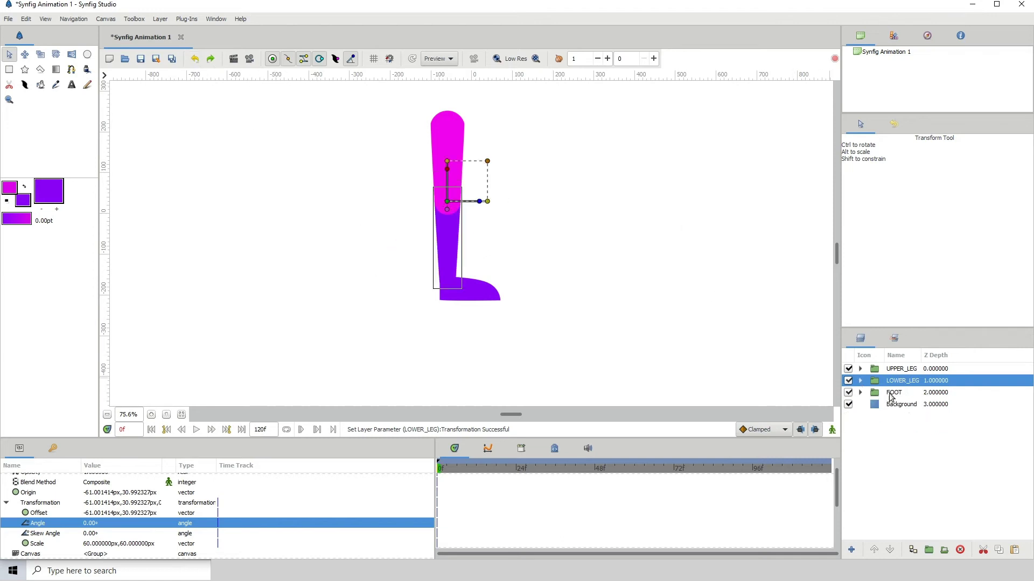
left_click(890, 395)
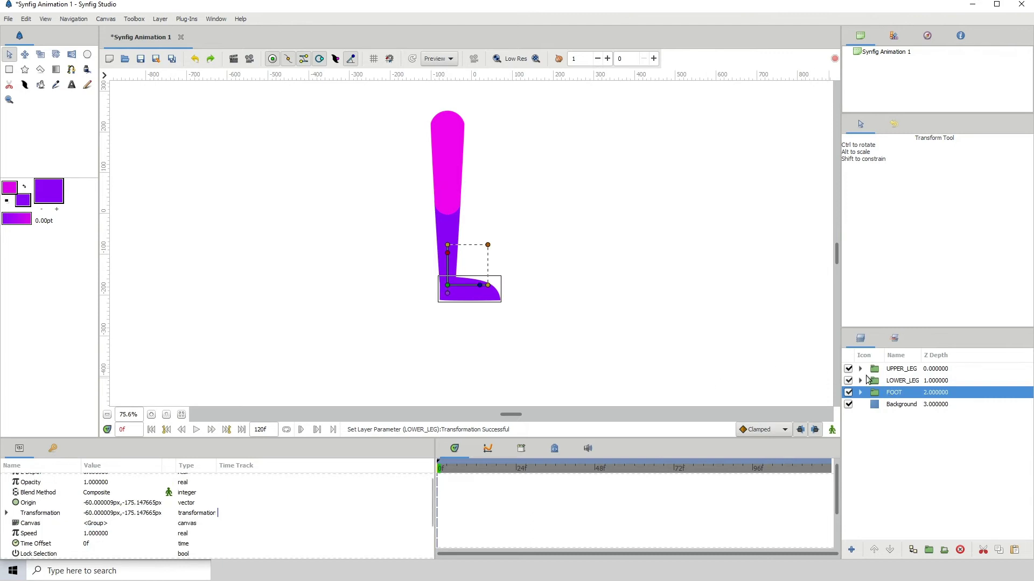
left_click(899, 371)
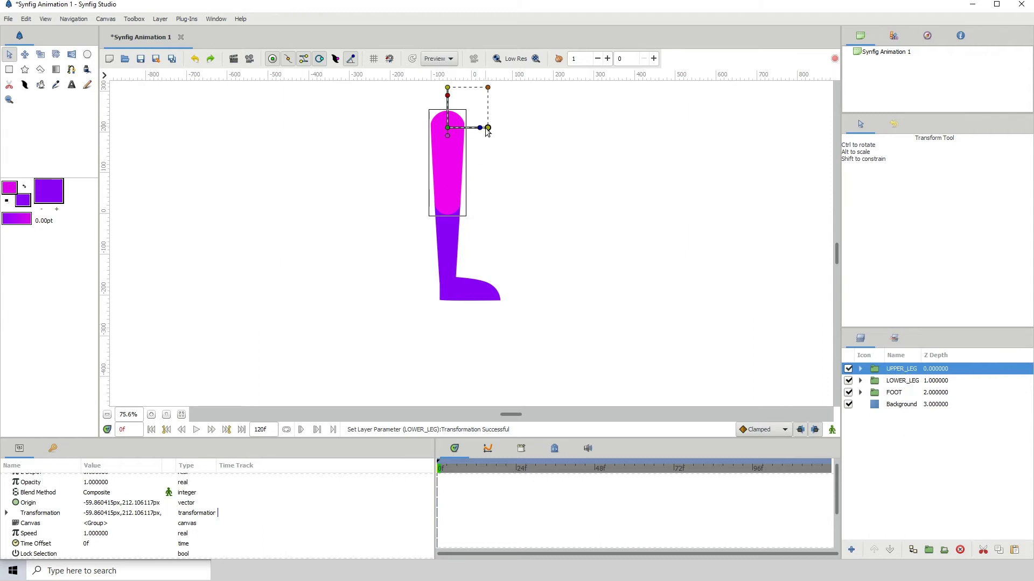
left_click_drag(488, 127, 472, 162)
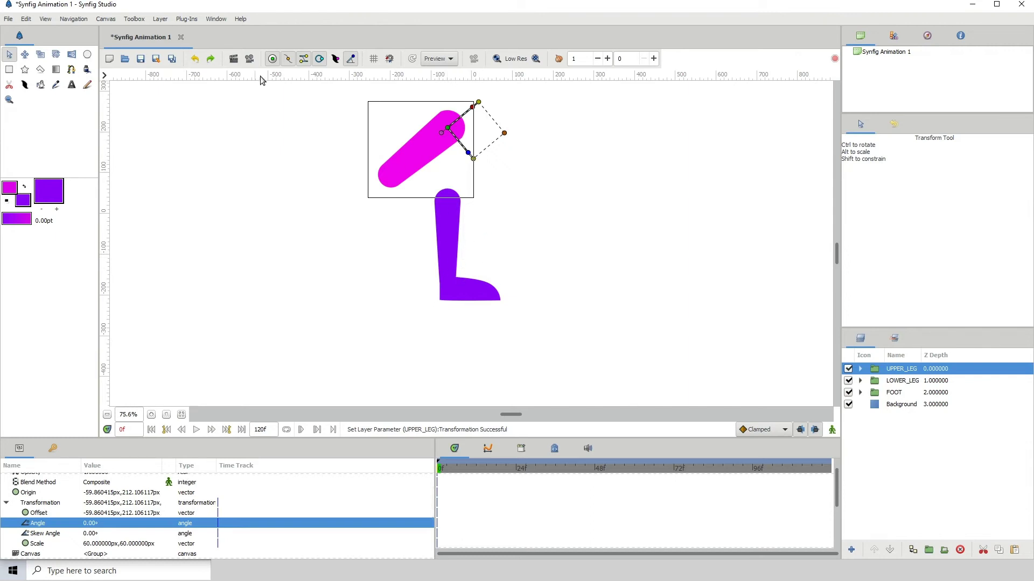
left_click(194, 59)
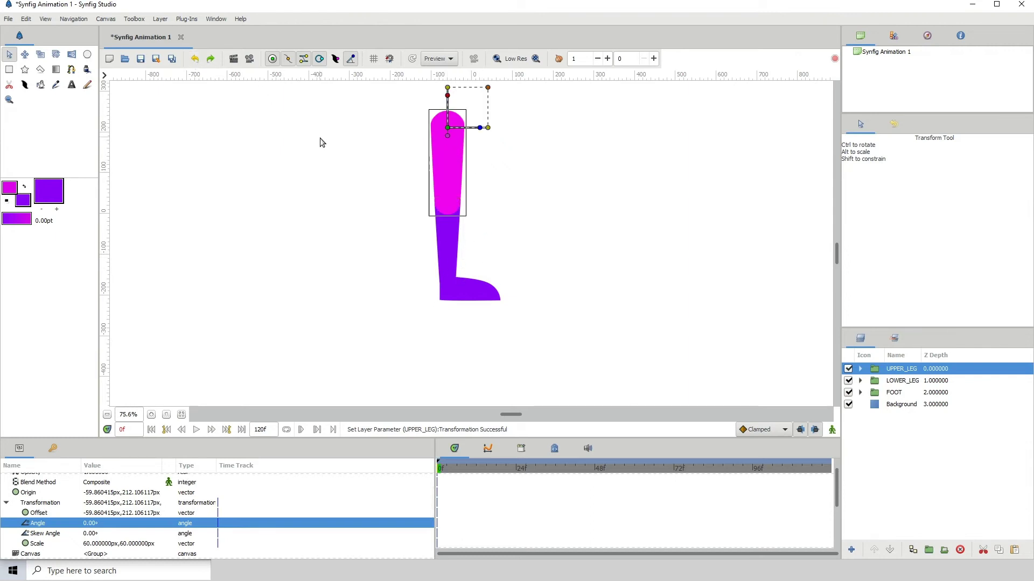
Group the UPPER_LEG, LOWER_LEG and FOOT groups into one parent group and expand it
left_click(883, 393, "shift")
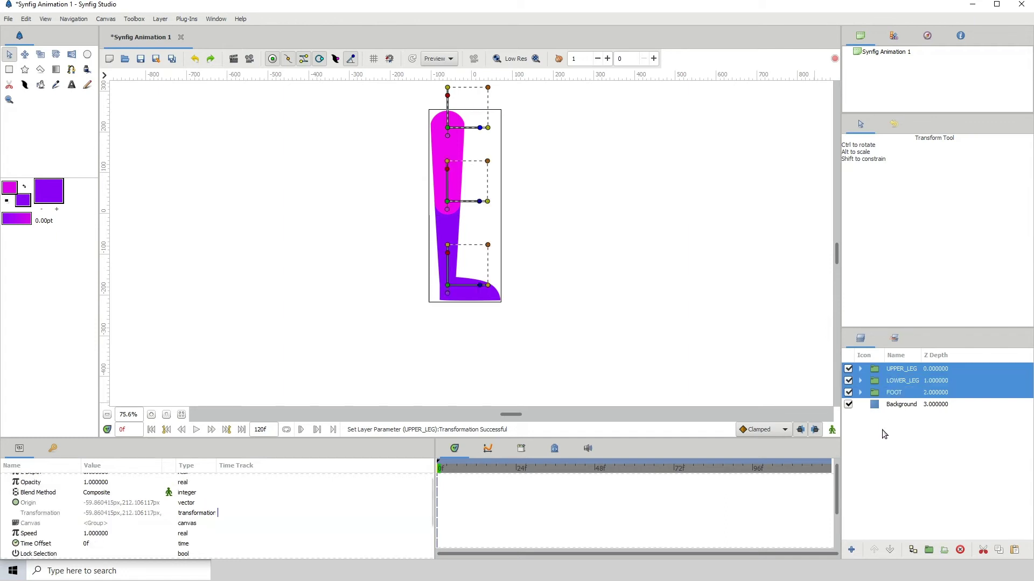
left_click(930, 551)
left_click(887, 371)
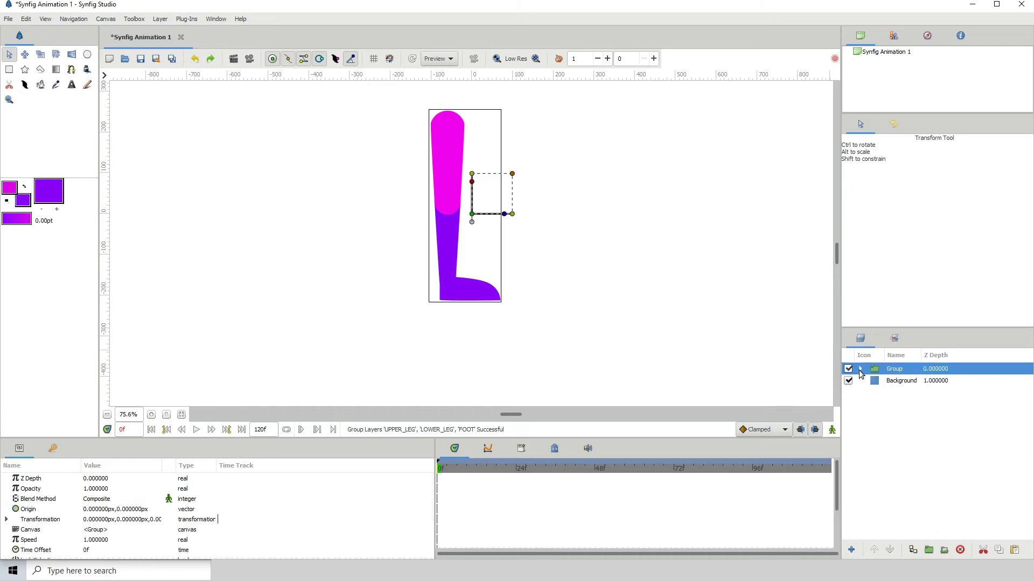
left_click(860, 370)
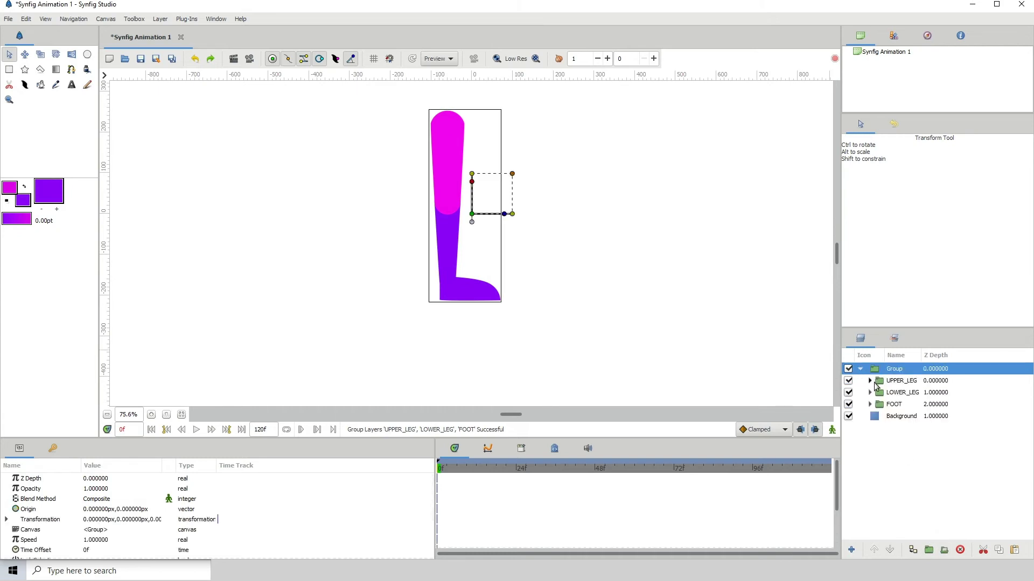
Show the parent group's handles together with UPPER_LEG's and move the parent group's origin near the hip, to about -32.1, 230.9 px
left_click(880, 382)
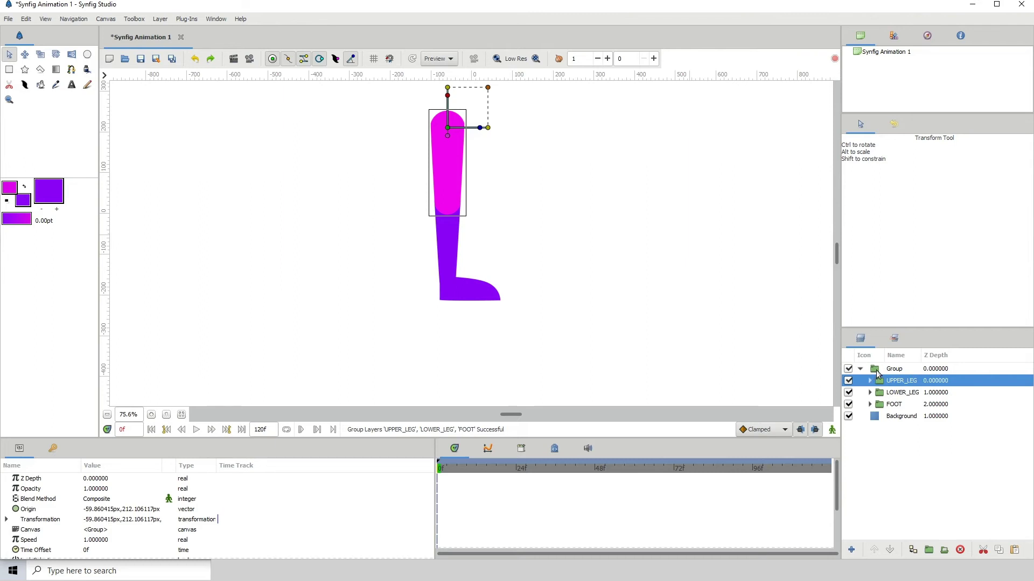
left_click(877, 369, "ctrl")
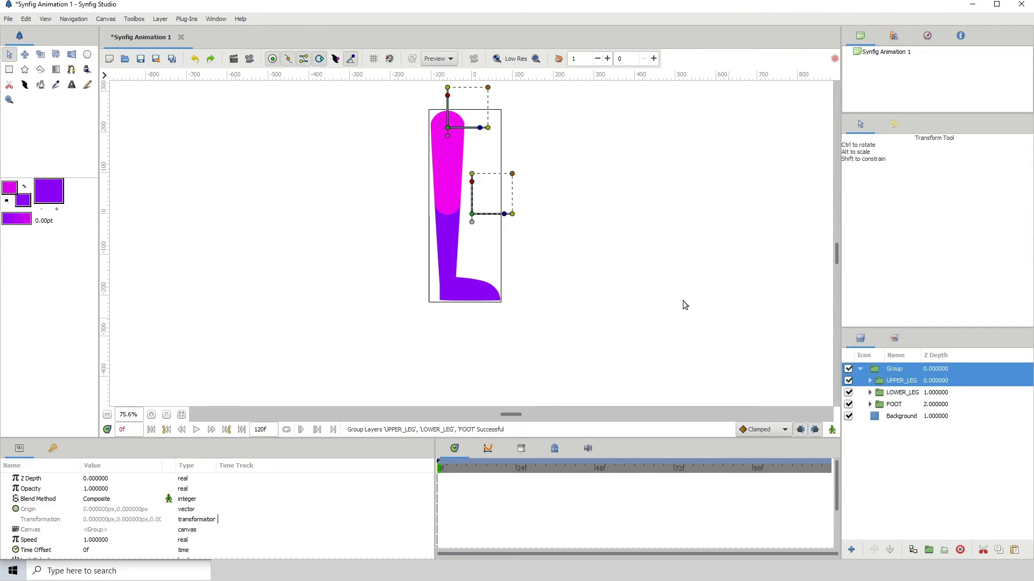
left_click_drag(474, 218, 459, 132)
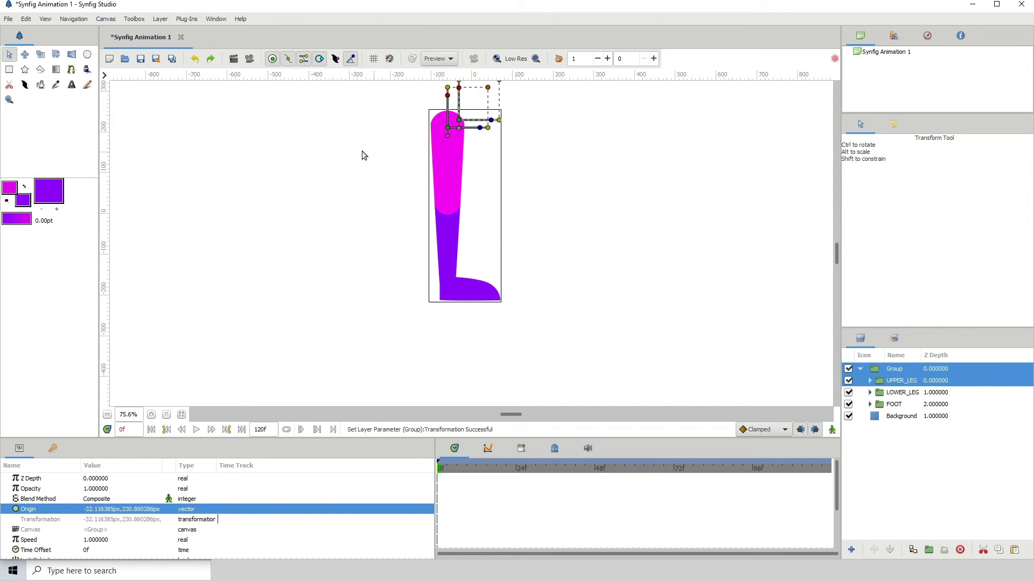
Move the parent group's origin closer to the UPPER_LEG origin, to about -56.4, 214.4 px
left_click(151, 415)
triple_click(151, 414)
scroll(382, 266, "up", 5)
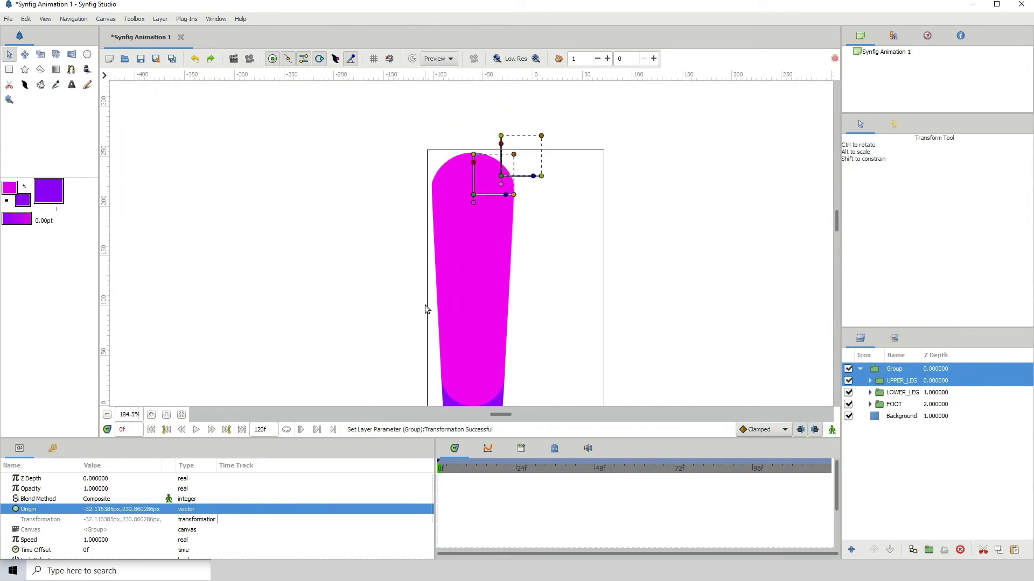
double_click(152, 415)
triple_click(151, 414)
double_click(151, 415)
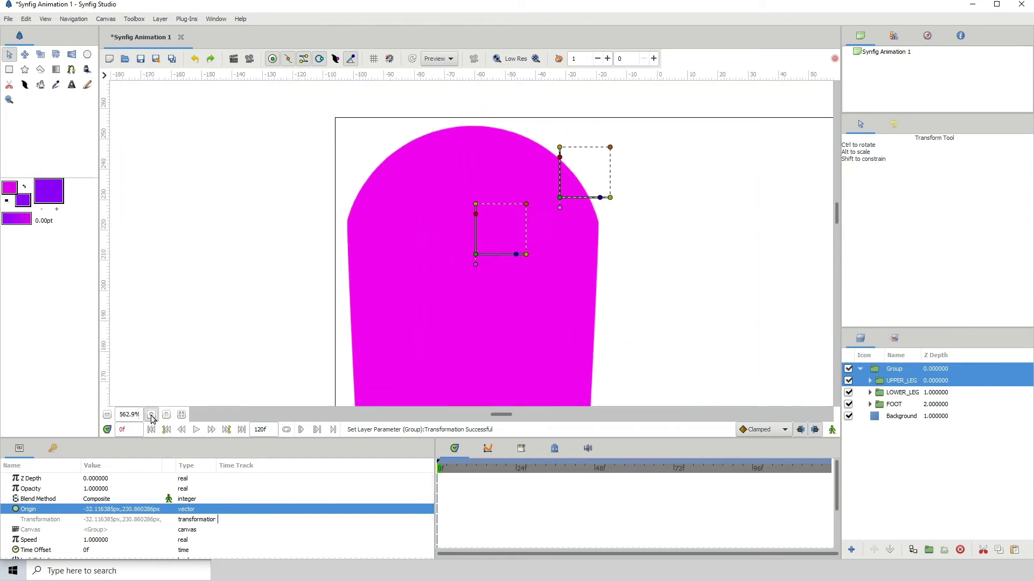
left_click_drag(609, 181, 494, 257)
Place the parent group's origin exactly on the UPPER_LEG origin, at about -59.9, 212.1 px
double_click(152, 415)
triple_click(151, 414)
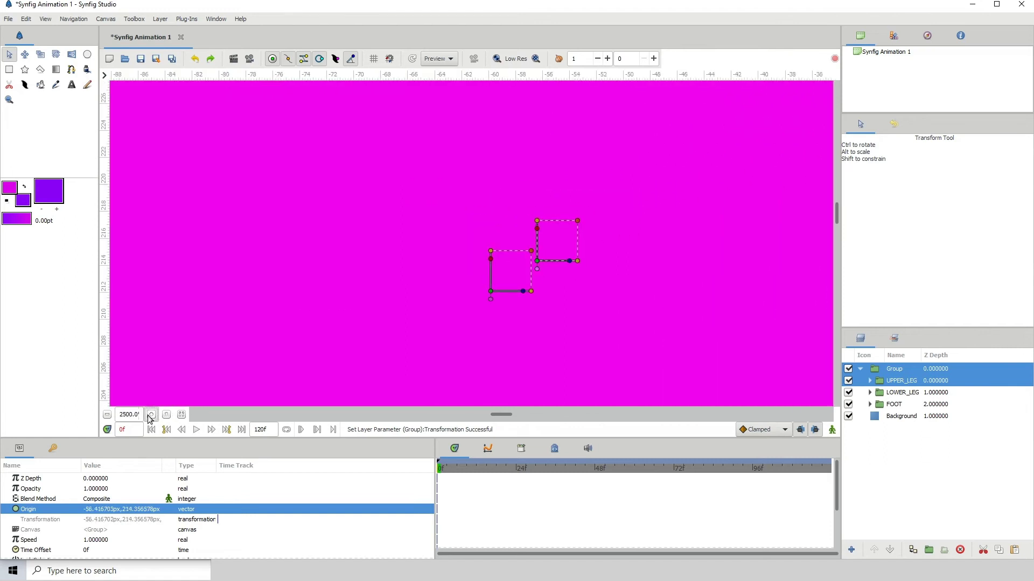
triple_click(151, 414)
scroll(366, 327, "down", 3)
scroll(366, 327, "right", 3)
left_click(151, 414)
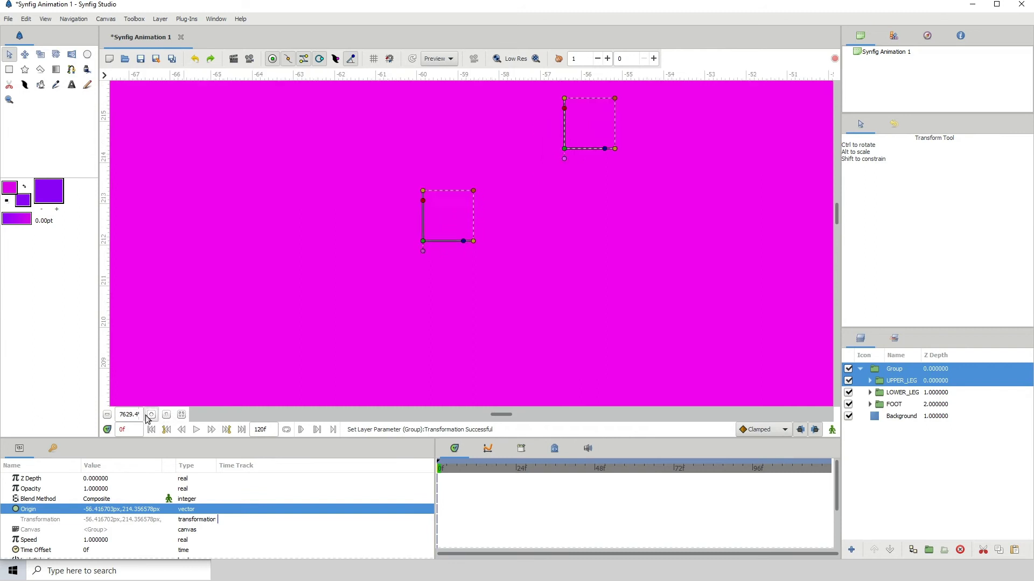
double_click(151, 414)
scroll(635, 140, "up", 1)
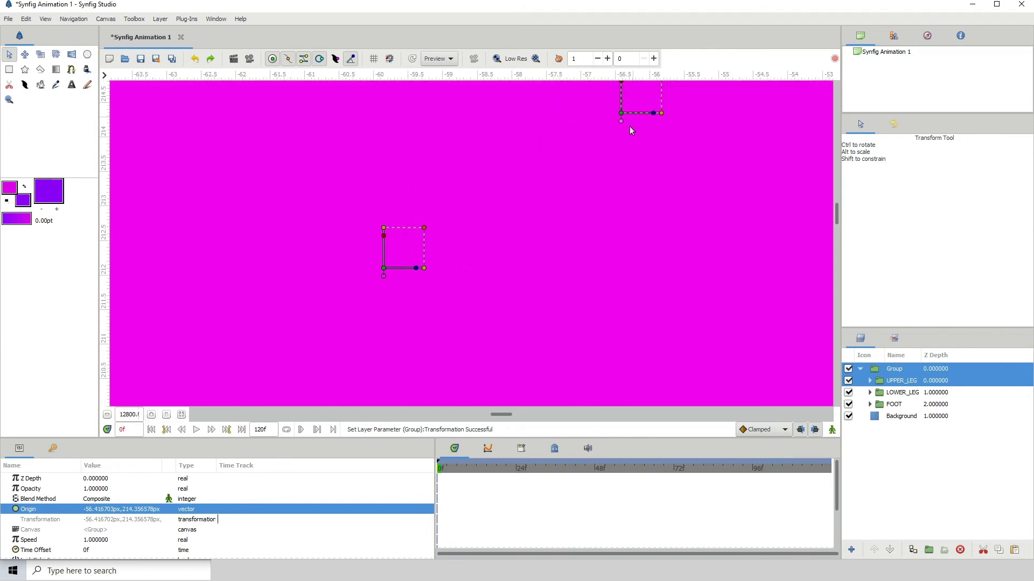
left_click_drag(622, 121, 400, 265)
left_click_drag(399, 265, 384, 277)
Select only the parent group and rotate the whole leg clockwise about the hip, swinging the foot backward
left_click(107, 415)
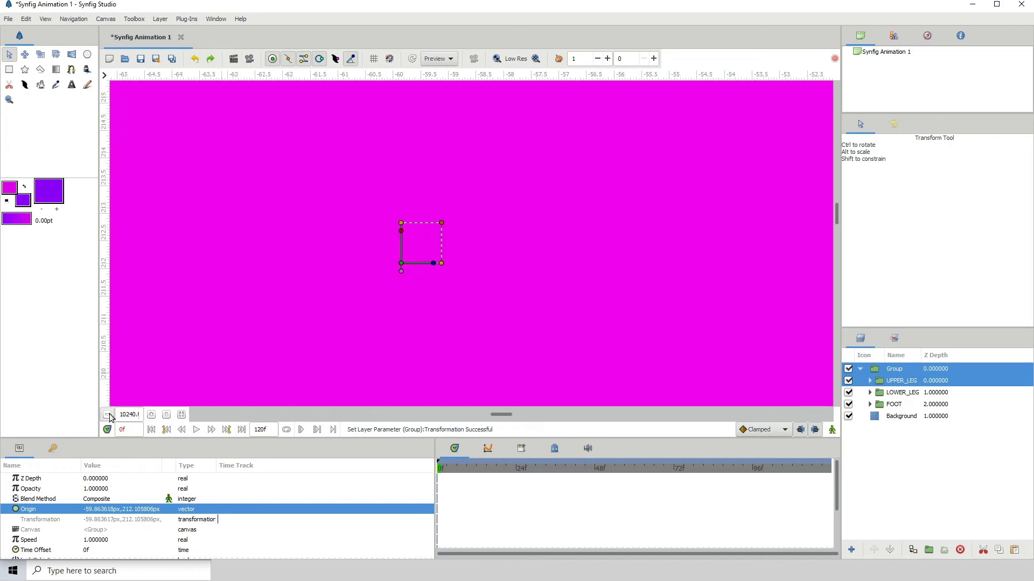
left_click(107, 414)
left_click(107, 414)
left_click(107, 415)
left_click(107, 415)
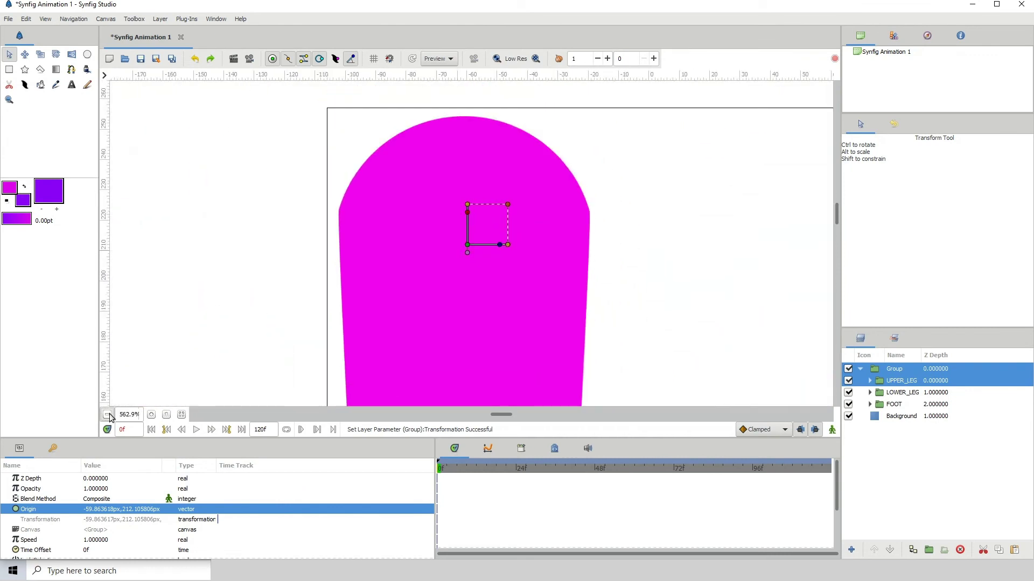
left_click(107, 415)
left_click(108, 415)
left_click(107, 414)
left_click(107, 414)
left_click(107, 415)
left_click(107, 414)
left_click(107, 414)
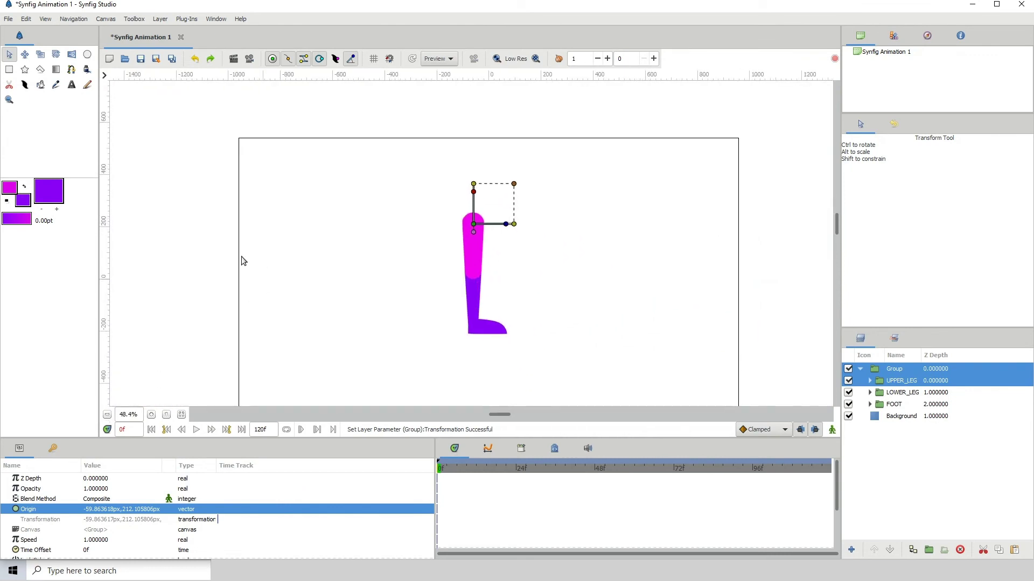
left_click(151, 415)
left_click(151, 414)
scroll(313, 308, "up", 1)
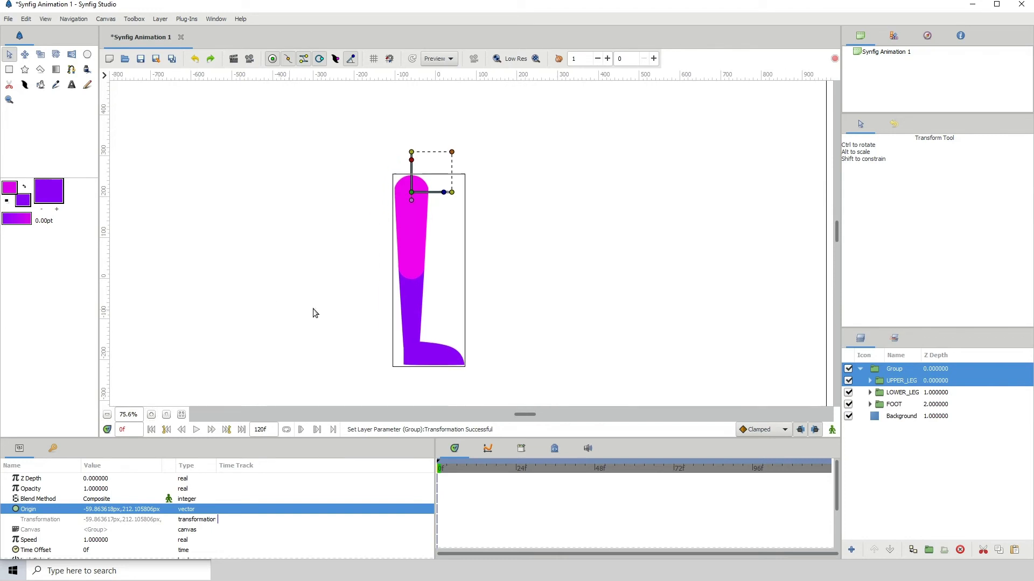
left_click(896, 392)
left_click(895, 369)
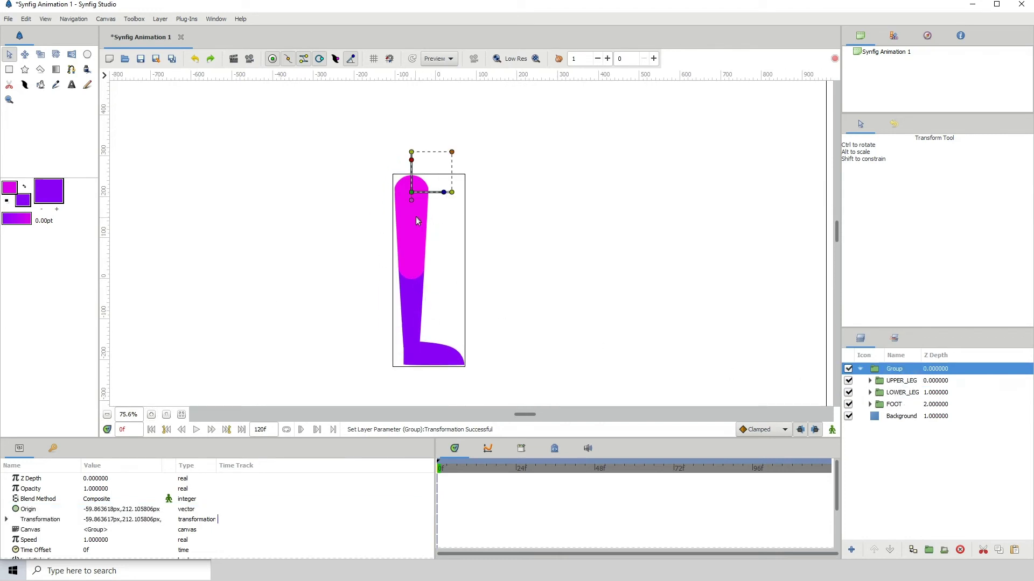
left_click_drag(443, 192, 434, 222)
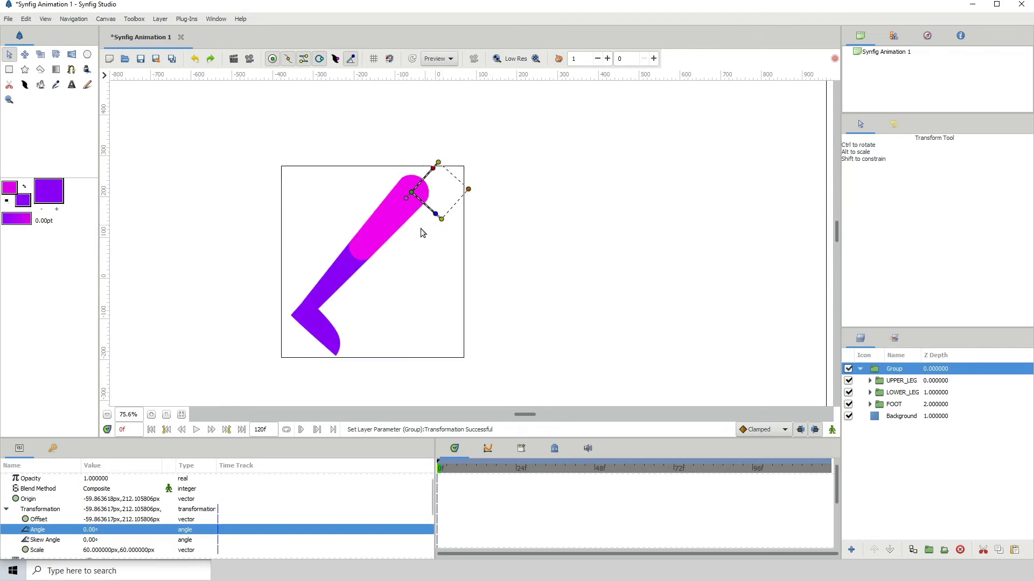
Undo the last rotation of the whole leg and rename the parent group UpperLeg
left_click(196, 61)
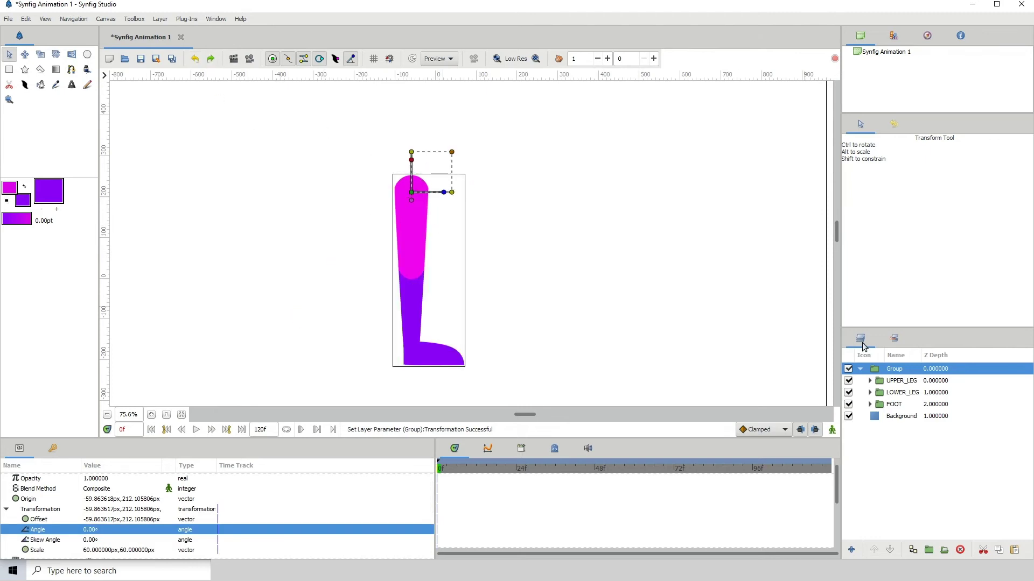
double_click(895, 369)
key("Caps_Lock")
key("Caps_Lock")
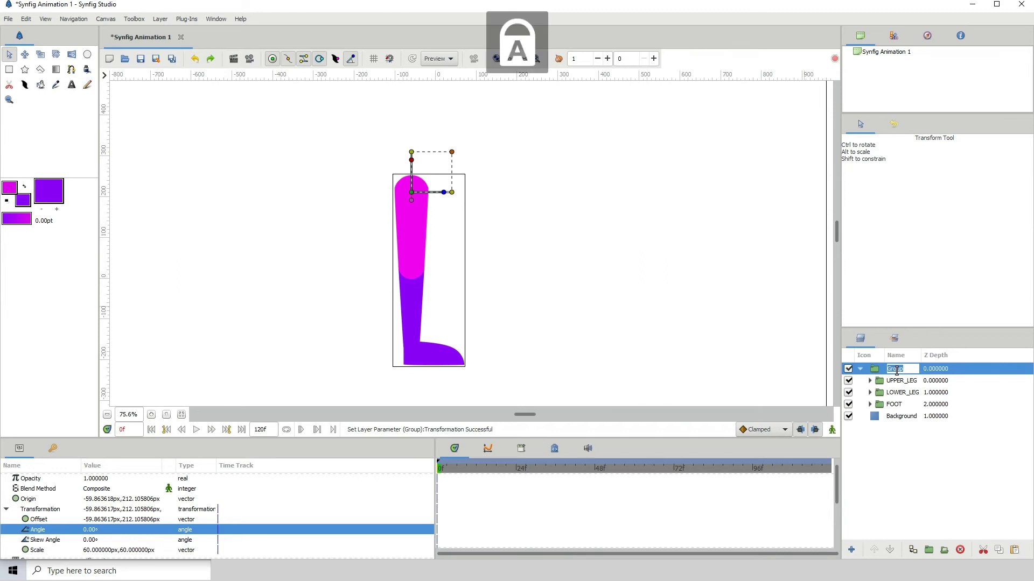
type("U")
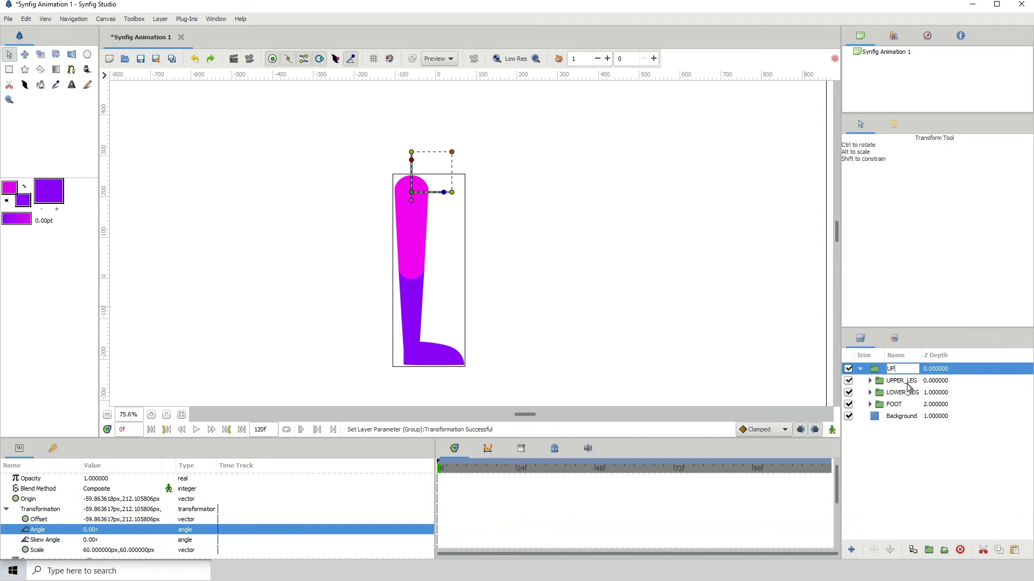
key("Caps_Lock")
type("pper")
key("Caps_Lock")
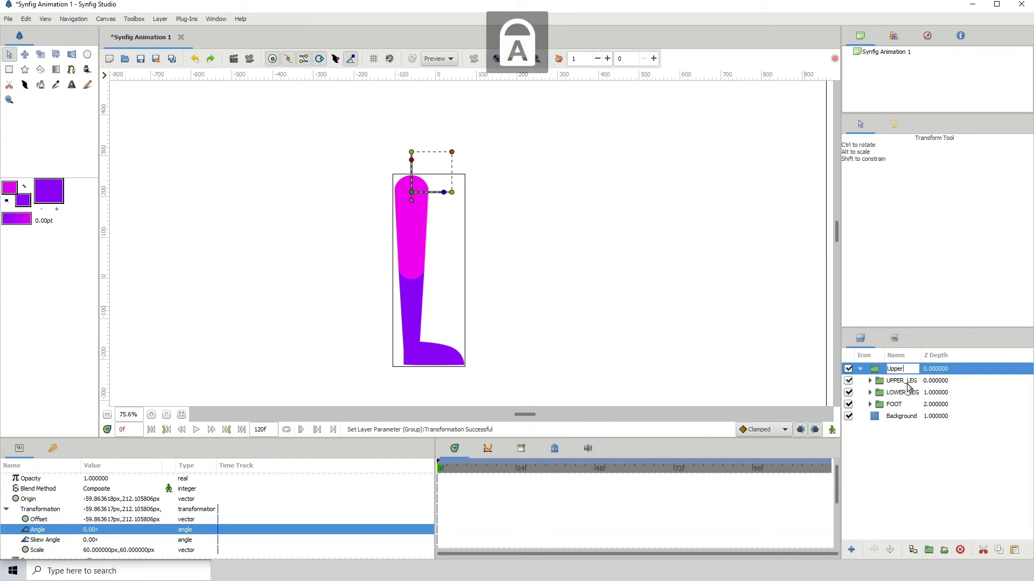
key("Caps_Lock")
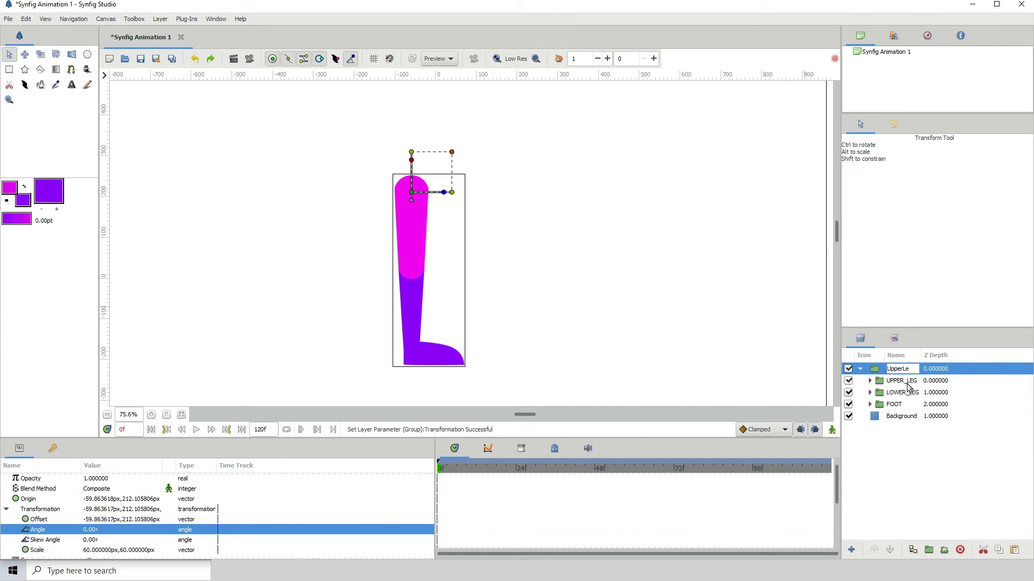
key("Return")
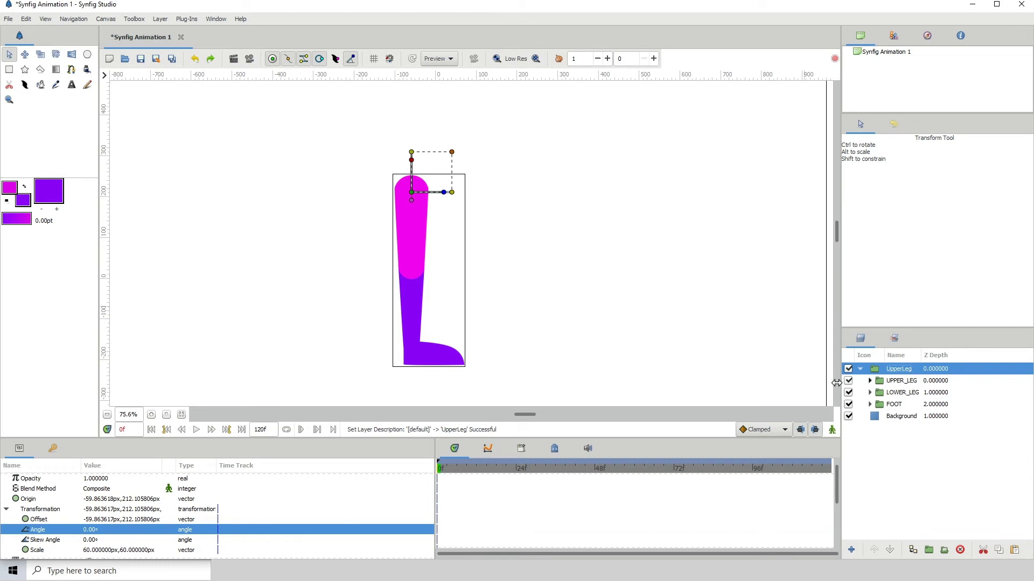
Try rotating only the LOWER_LEG group slightly clockwise about the knee, and undo that rotation
left_click(888, 397)
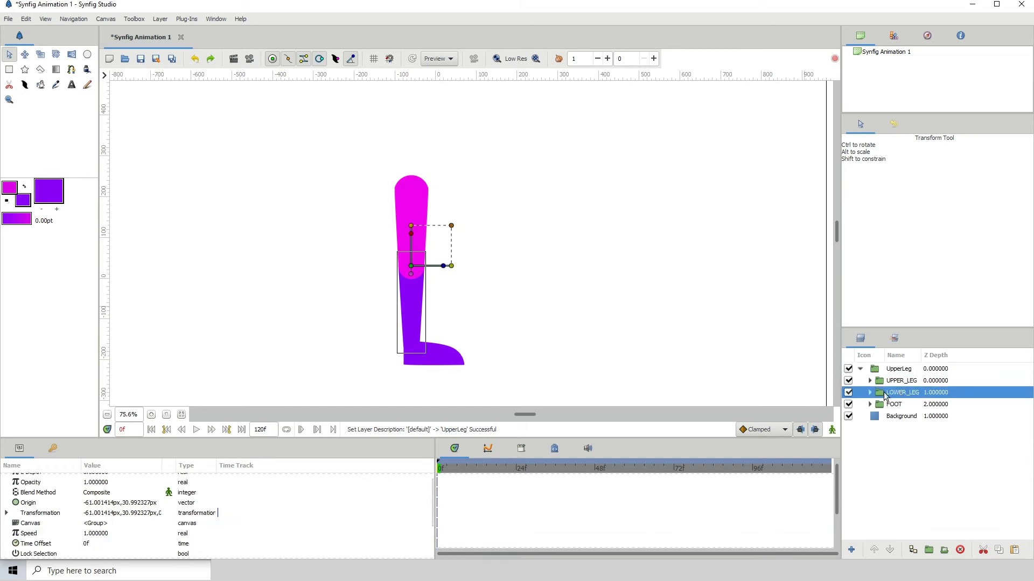
left_click_drag(445, 271, 443, 281)
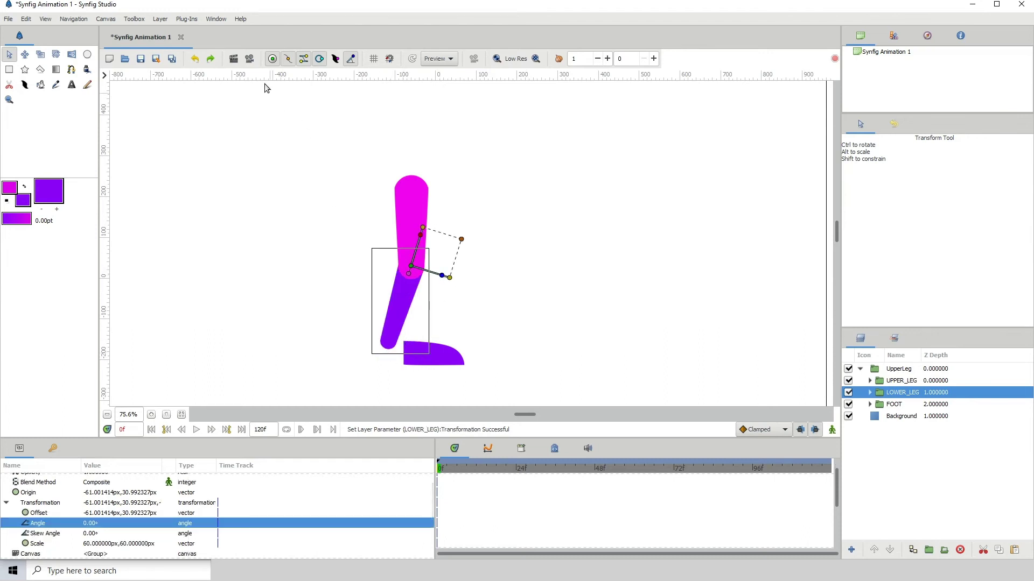
left_click(194, 58)
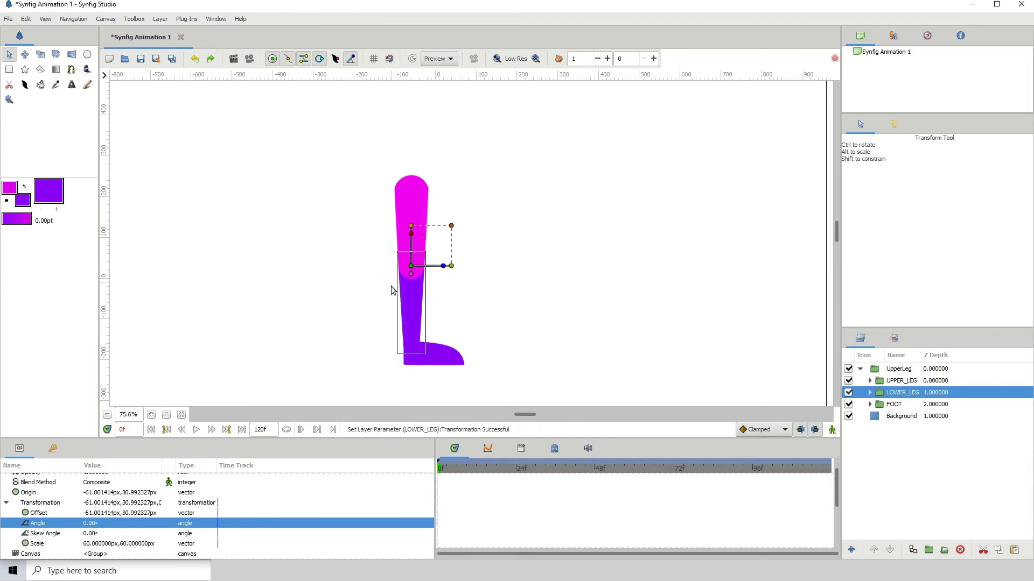
Group LOWER_LEG and FOOT together inside UpperLeg and name the new group LowerLeg
left_click(881, 405, "ctrl")
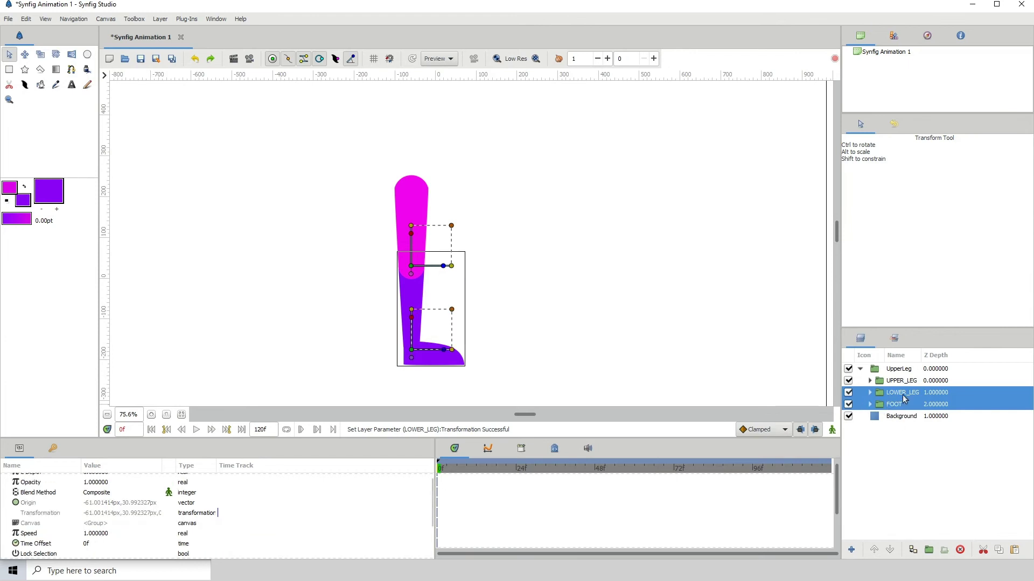
left_click(930, 552)
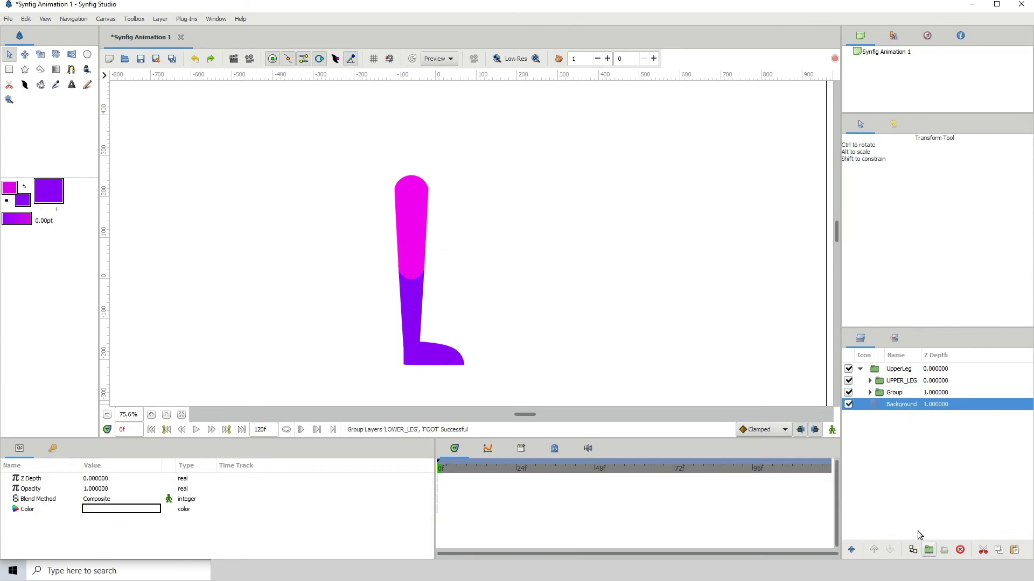
left_click(887, 394)
left_click(898, 393)
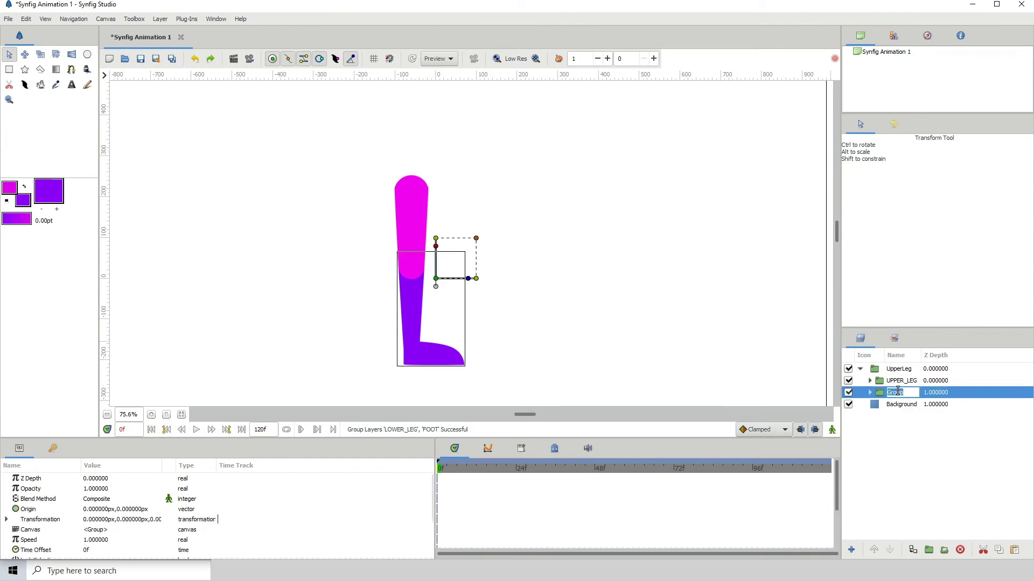
key("Caps_Lock")
type("L")
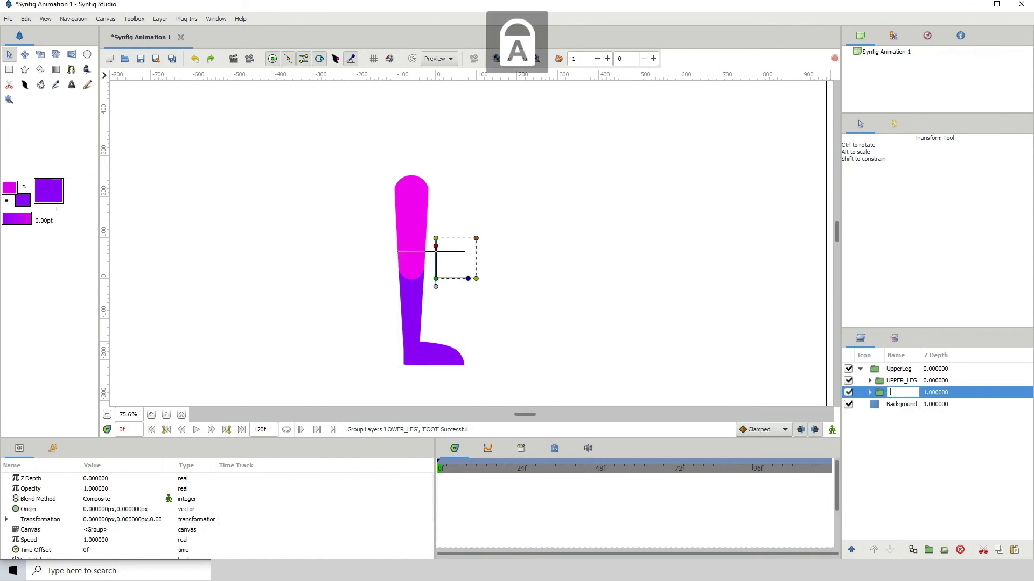
type("ower")
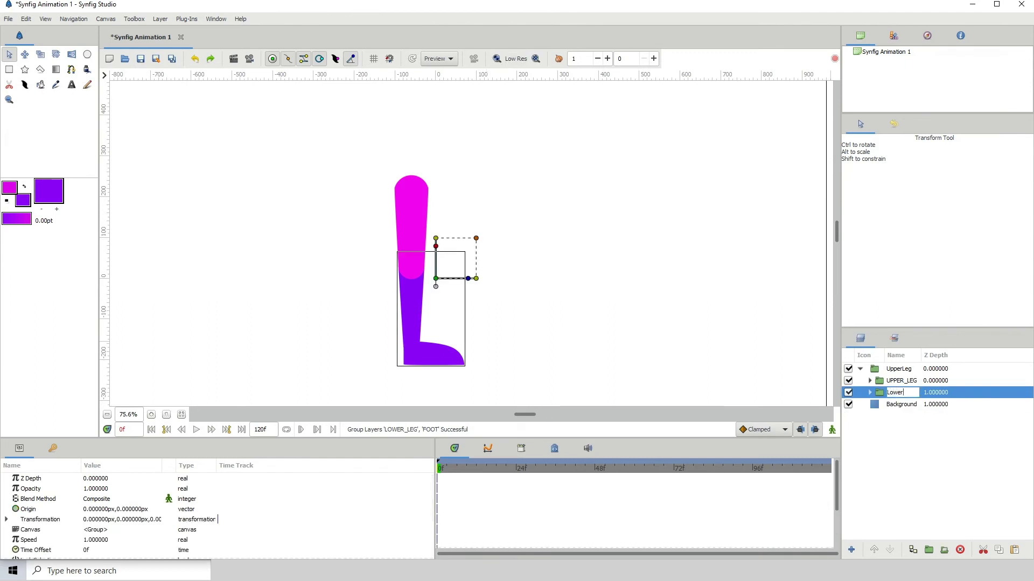
key("Caps_Lock")
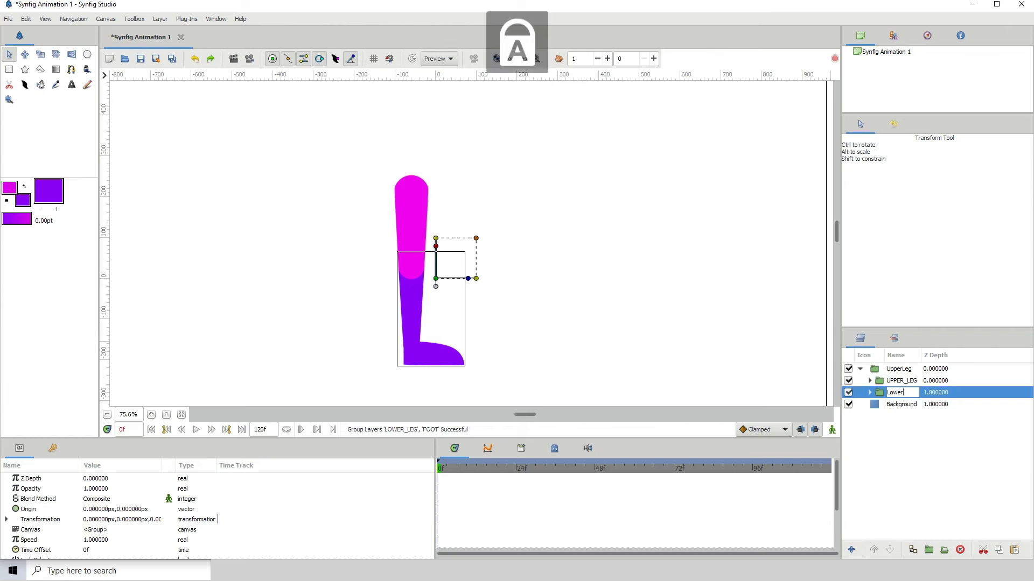
key("Caps_Lock")
type("Leg")
key("Return")
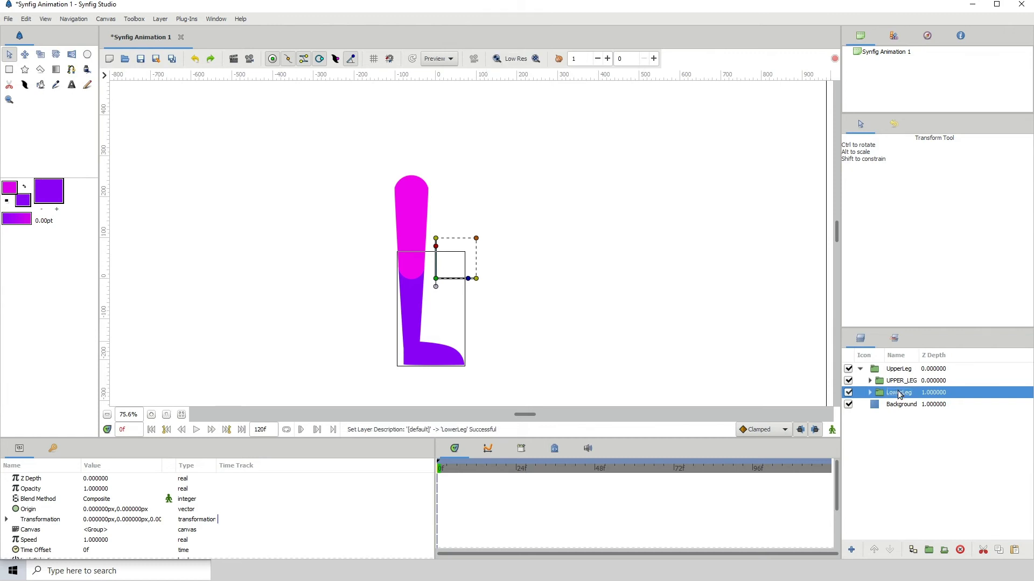
Show the LowerLeg group's handles together with LOWER_LEG's and move the LowerLeg origin near the knee, to about -22.8, 71.9 px
left_click(869, 393)
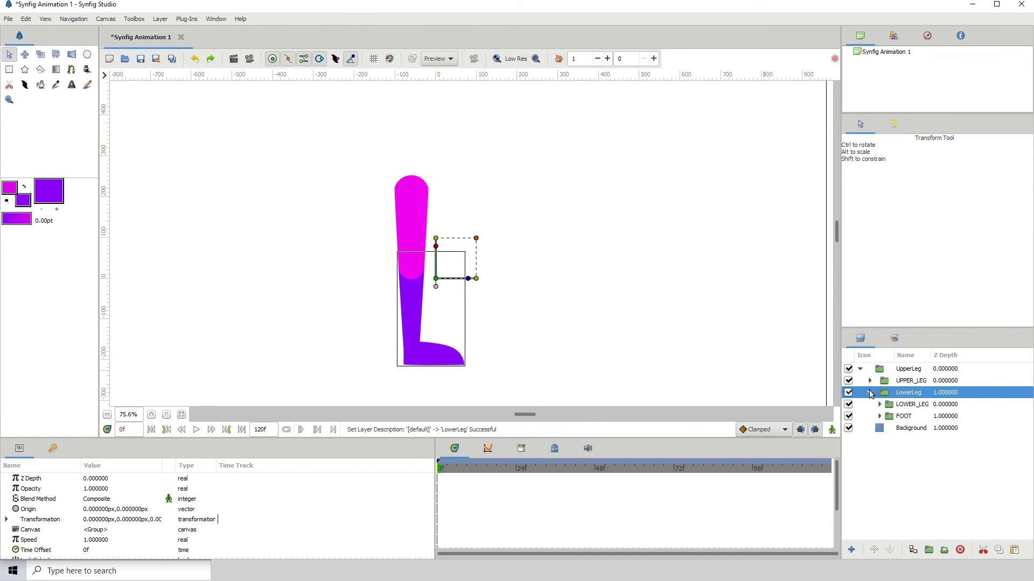
left_click(869, 392)
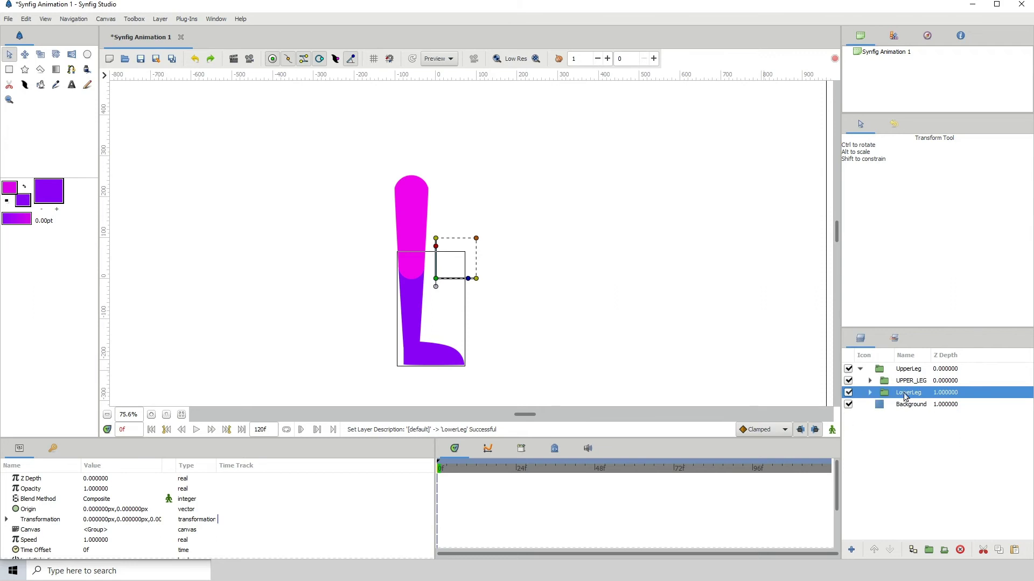
left_click(869, 393)
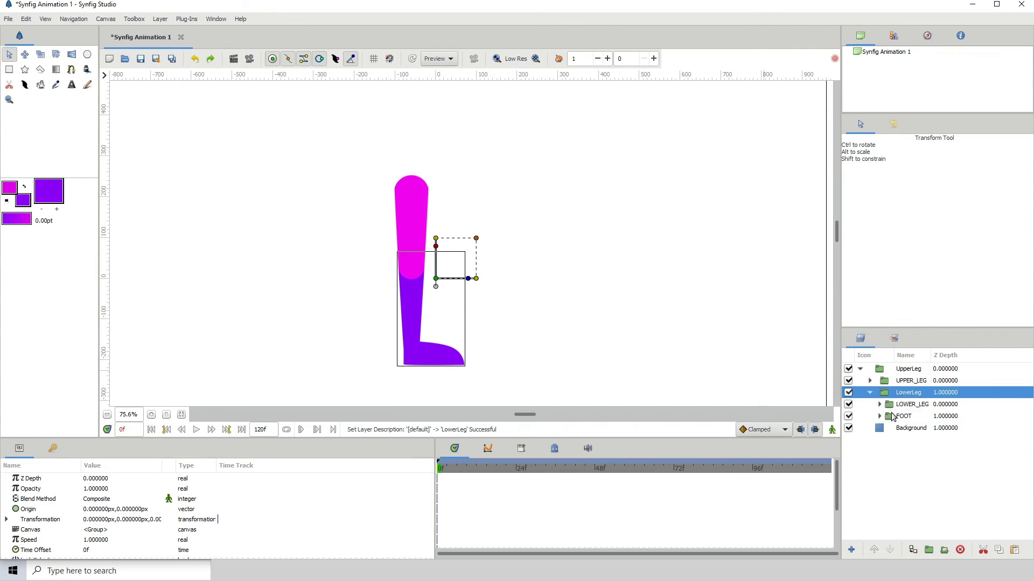
left_click(889, 405, "ctrl")
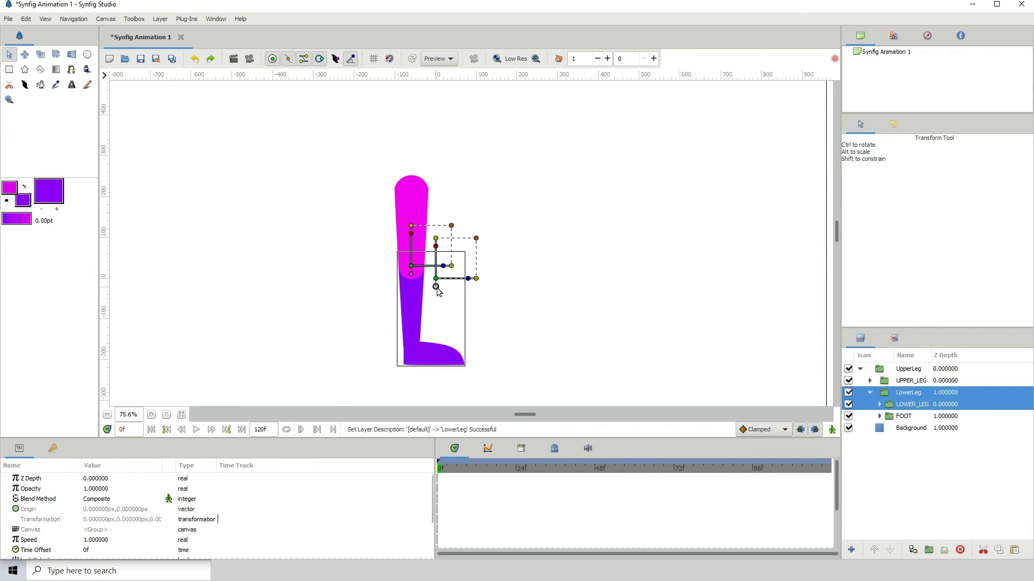
left_click_drag(435, 286, 427, 257)
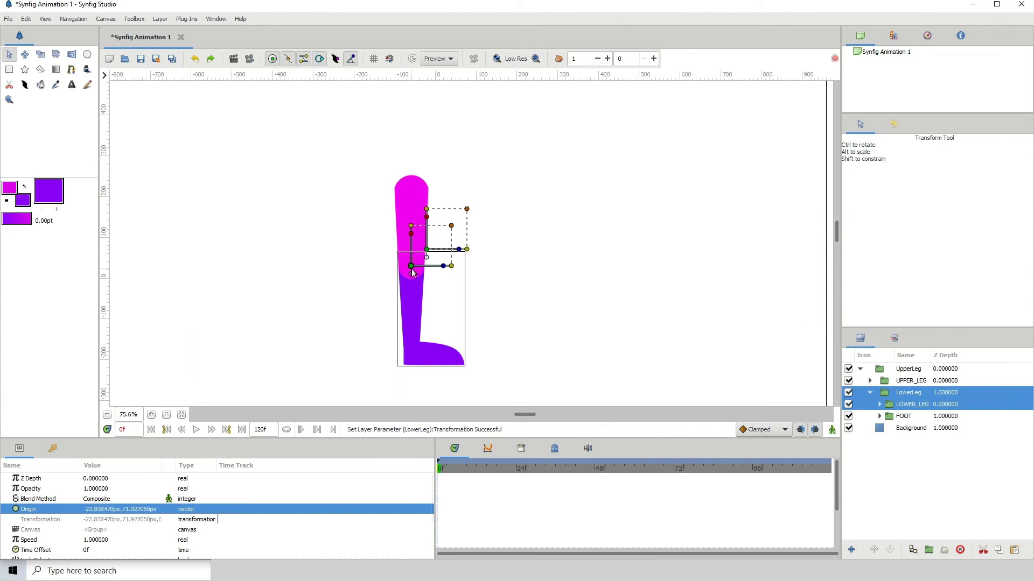
Move the LowerLeg group's origin closer to the LOWER_LEG origin, to about -56.5, 32.8 px
left_click(151, 414)
left_click(151, 414)
left_click(151, 414)
left_click(151, 414)
left_click(151, 415)
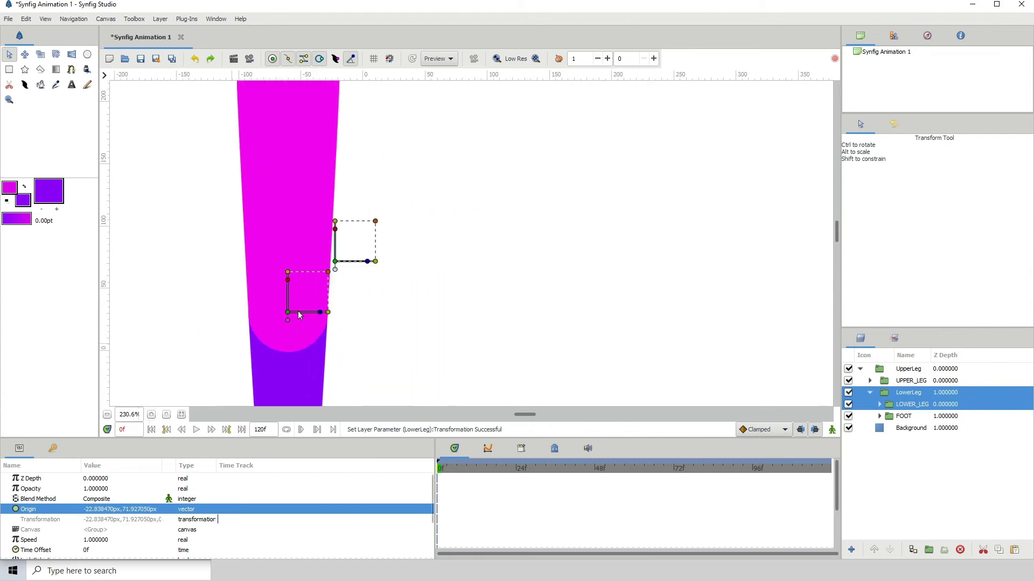
left_click(151, 415)
left_click(151, 414)
left_click(152, 414)
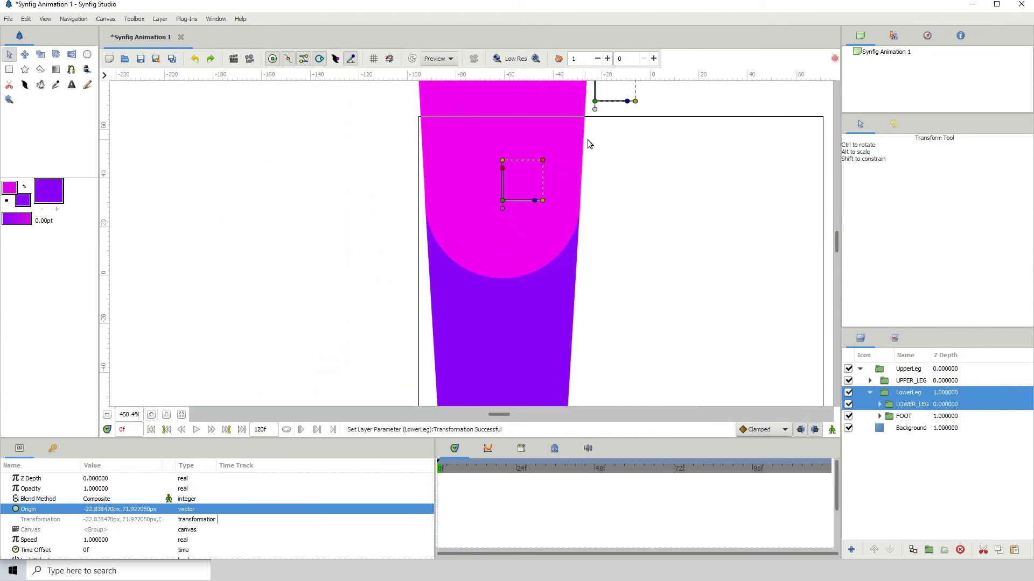
left_click_drag(593, 111, 514, 207)
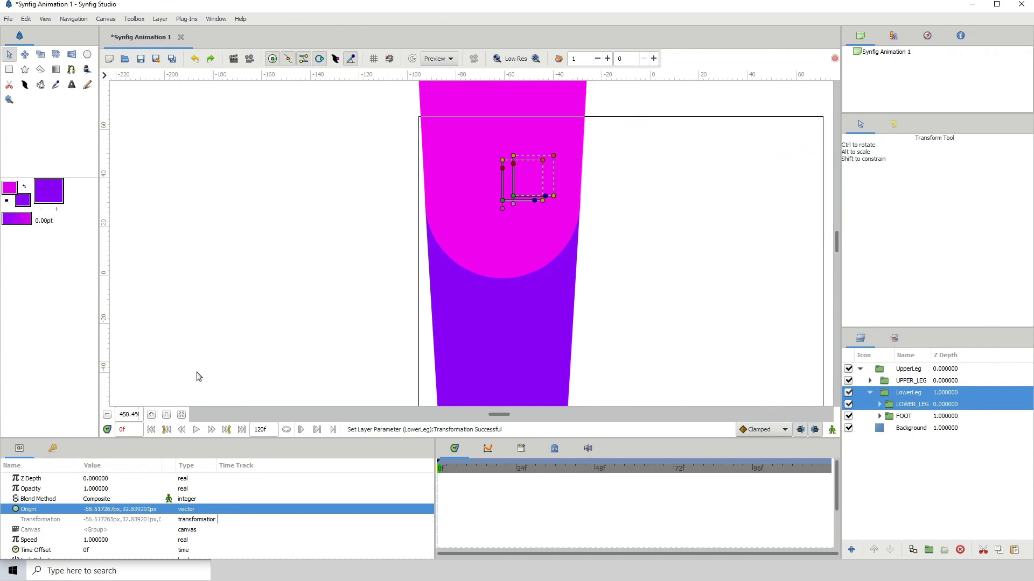
Refine the LowerLeg group's origin toward the LOWER_LEG origin, to about -60.7, 31.3 px
left_click(151, 415)
left_click(152, 415)
left_click(151, 415)
left_click(151, 415)
left_click(151, 415)
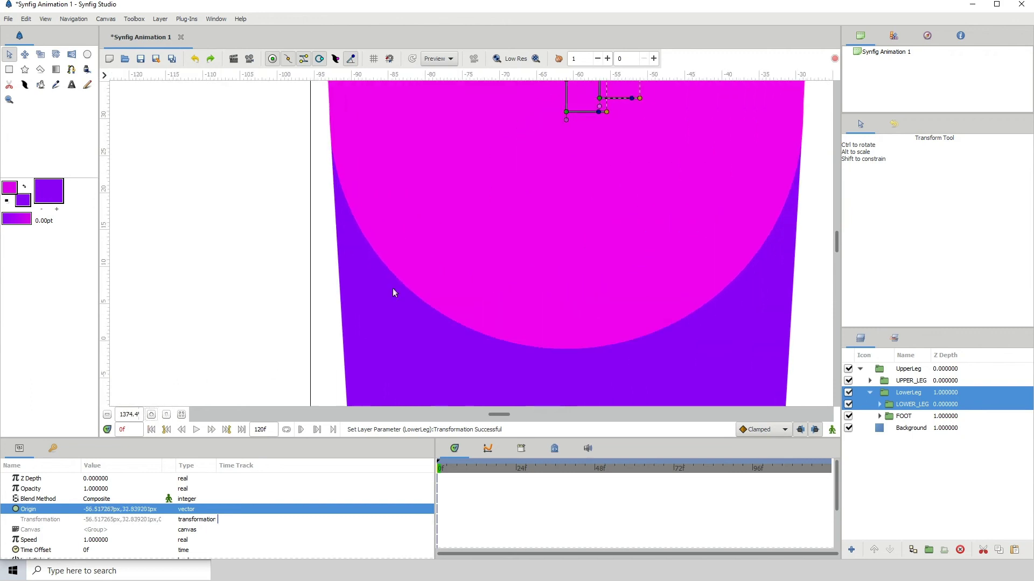
left_click(151, 415)
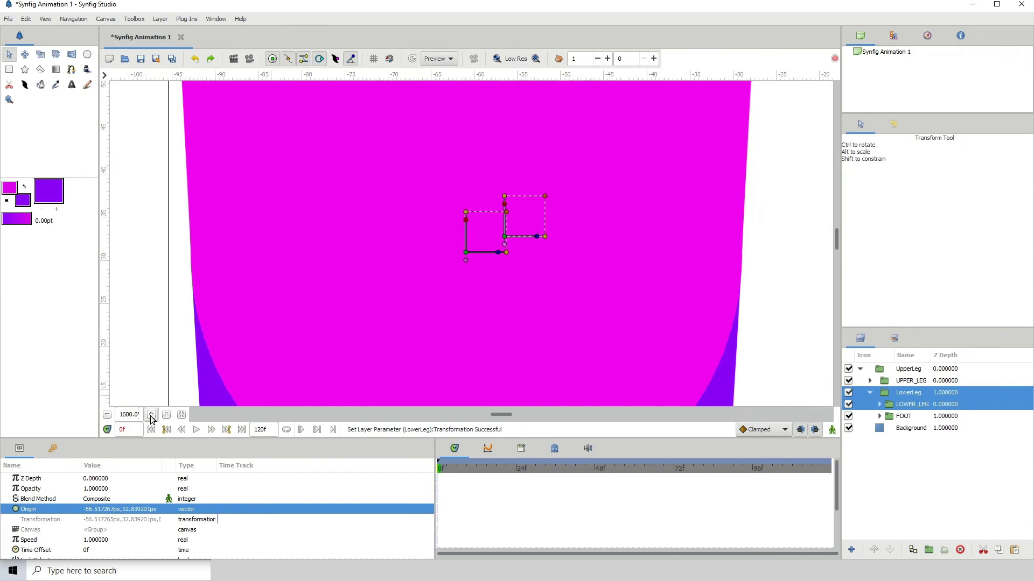
left_click(151, 415)
left_click(151, 414)
left_click(151, 415)
left_click(151, 414)
left_click(151, 414)
left_click(151, 414)
left_click(152, 414)
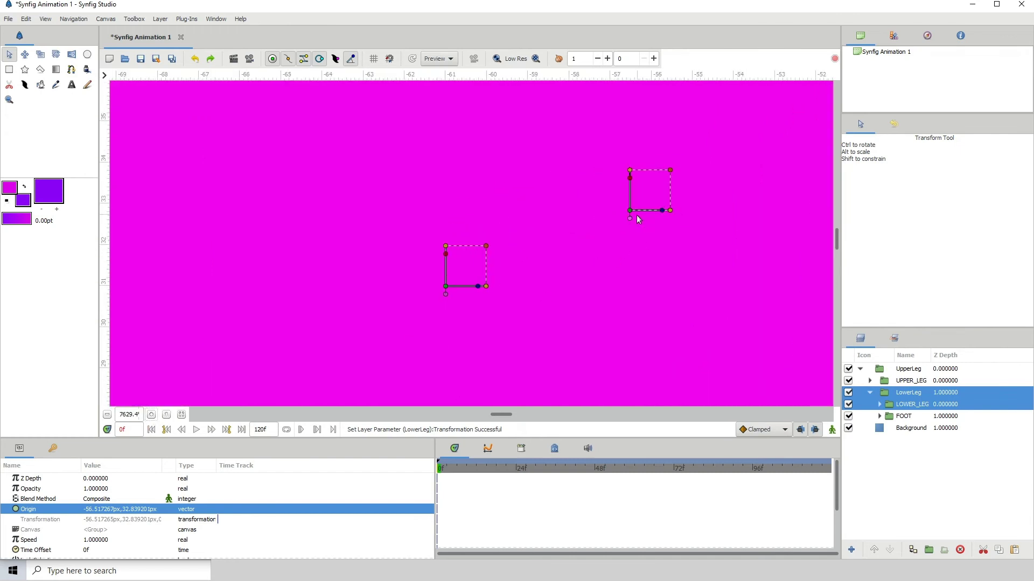
left_click_drag(629, 218, 458, 280)
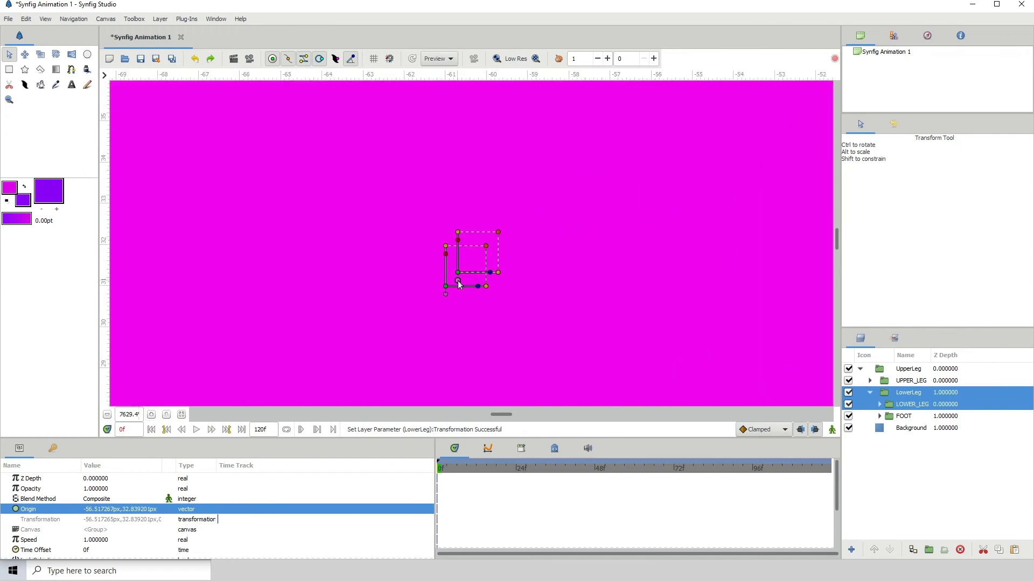
Place the LowerLeg group's origin exactly on the LOWER_LEG origin, at about -61.0, 31.0 px
left_click(152, 415)
left_click(151, 415)
left_click(152, 414)
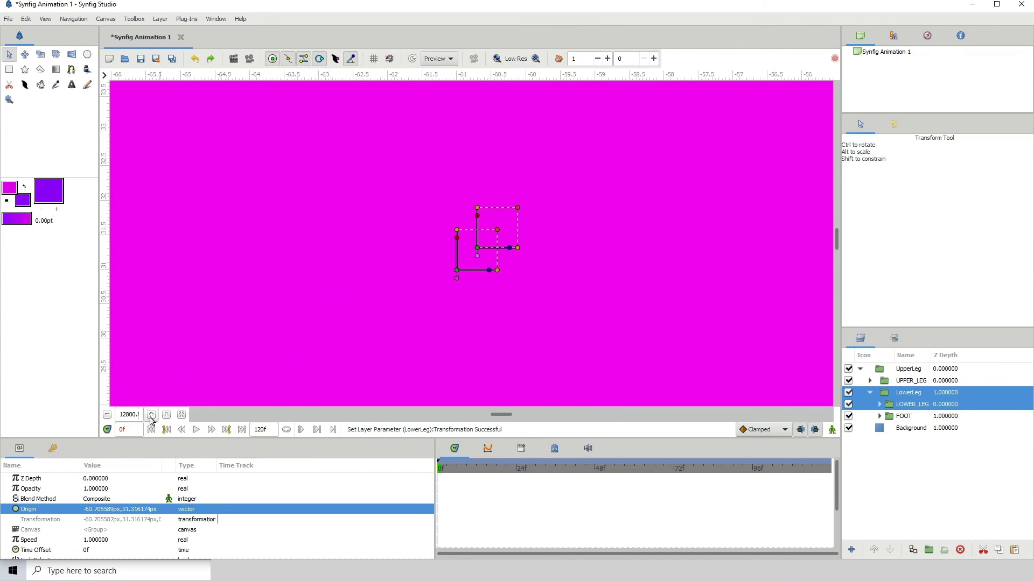
left_click_drag(462, 270, 457, 284)
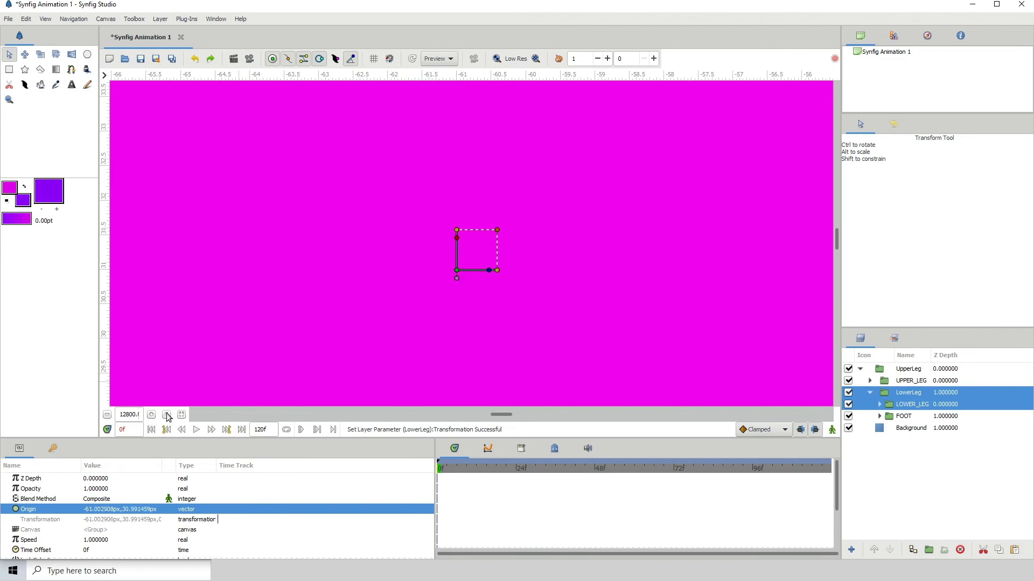
Select only the LowerLeg group and rotate the lower leg and foot clockwise about the knee, swinging the foot backward
left_click(108, 415)
left_click(107, 415)
left_click(107, 415)
left_click(107, 415)
left_click(107, 415)
left_click(108, 415)
left_click(107, 415)
left_click(107, 415)
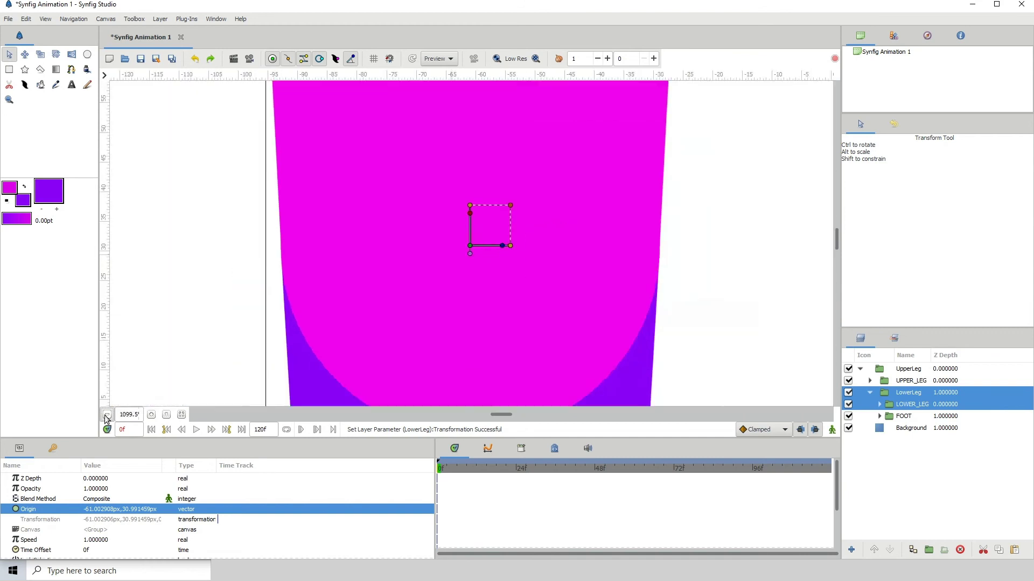
left_click(107, 415)
left_click(107, 415)
left_click(107, 415)
left_click(107, 415)
left_click(107, 415)
left_click(108, 415)
left_click(107, 415)
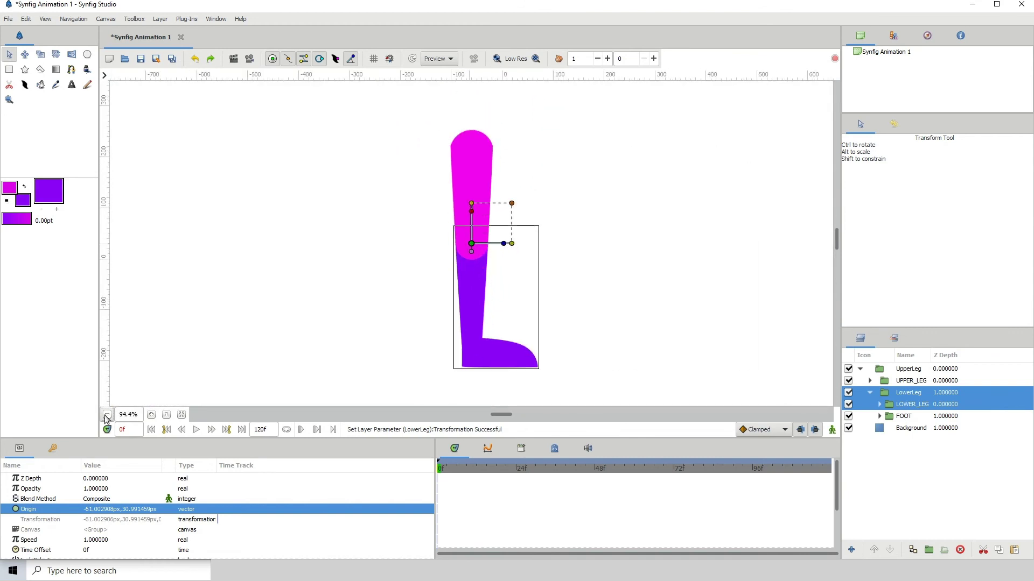
left_click(916, 420)
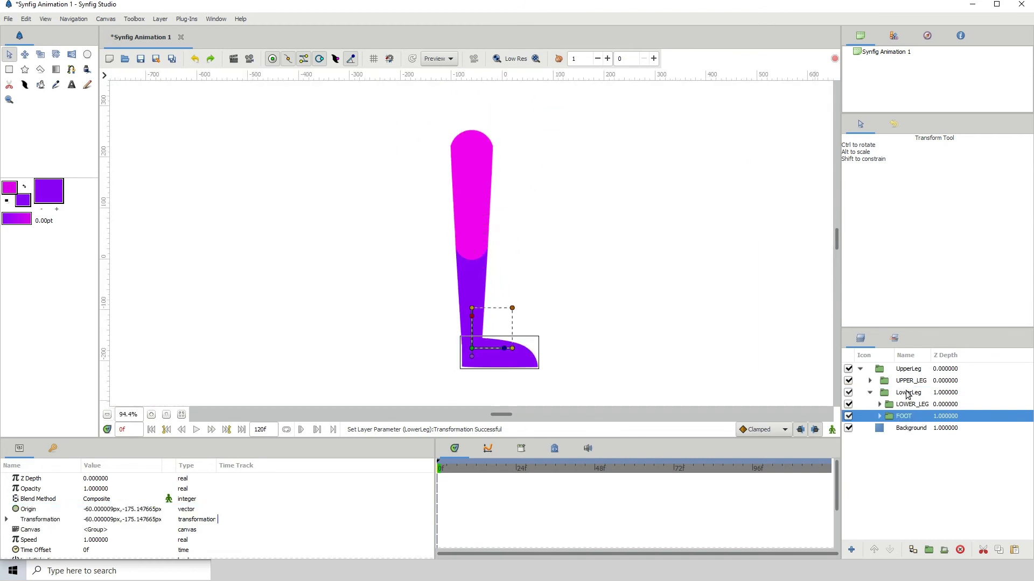
left_click(908, 393)
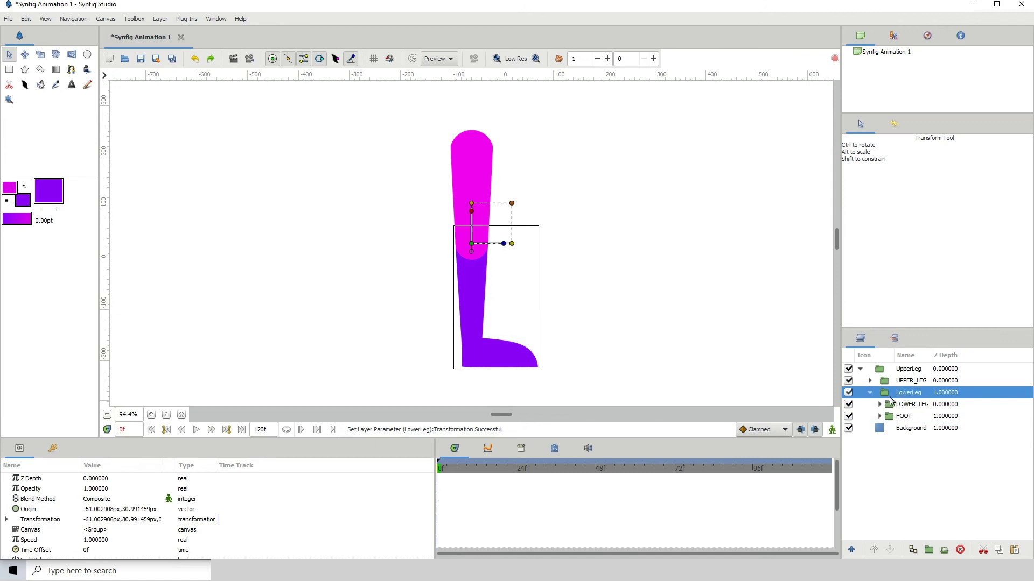
left_click_drag(502, 244, 488, 303)
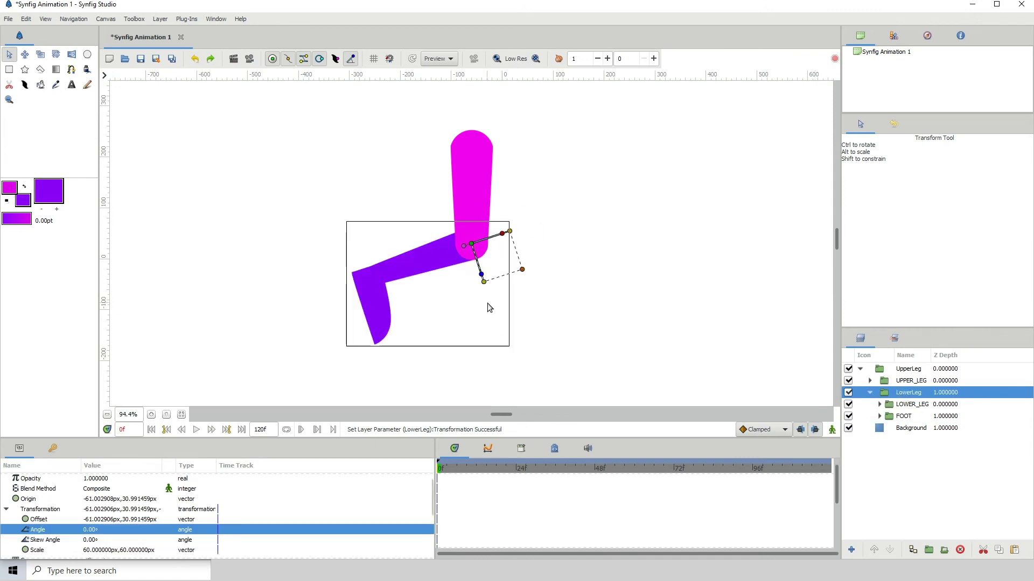
Undo the lower leg's backward rotation and try swinging the LowerLeg group forward about the knee
left_click(195, 58)
left_click_drag(507, 244, 494, 221)
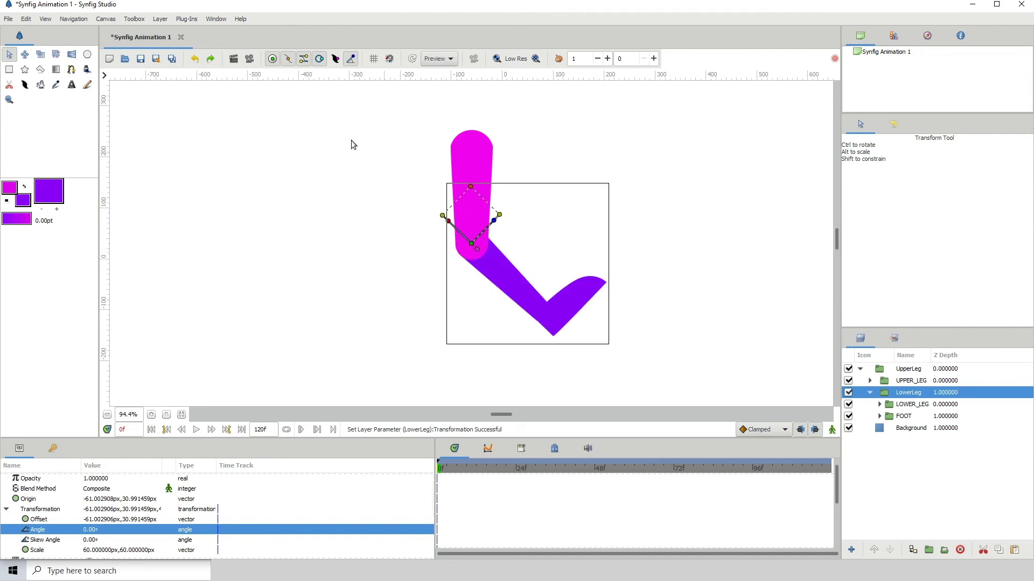
key("ctrl+z")
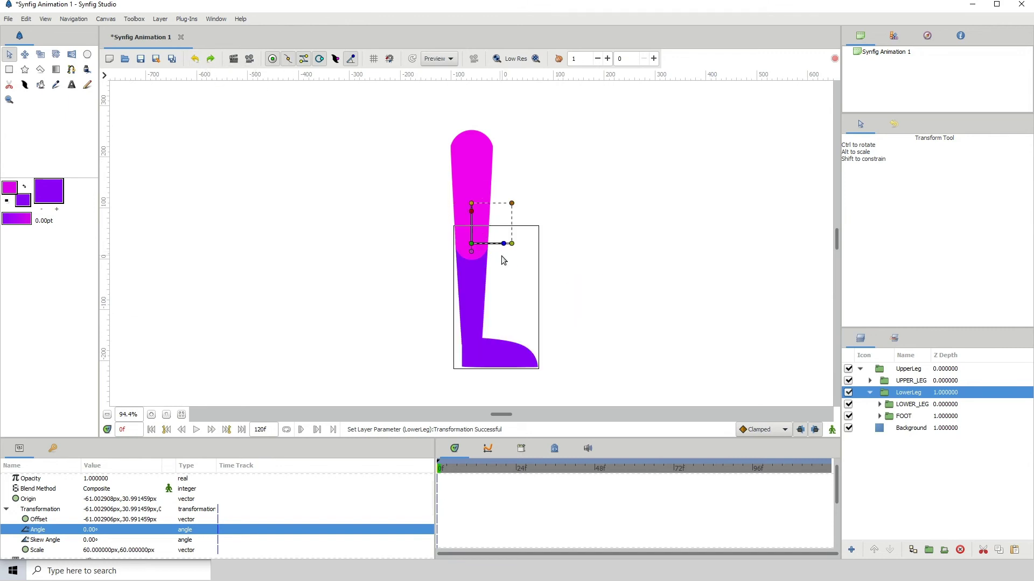
Rotate the LowerLeg group backward about the knee to about -92° and the FOOT about the ankle to about -77°
left_click_drag(461, 300, 420, 312)
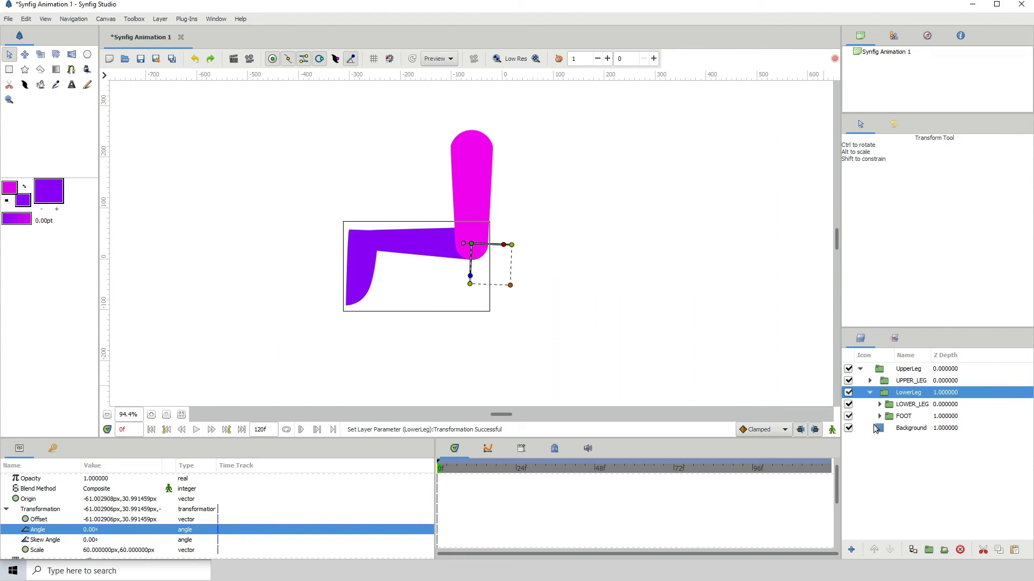
left_click(909, 417)
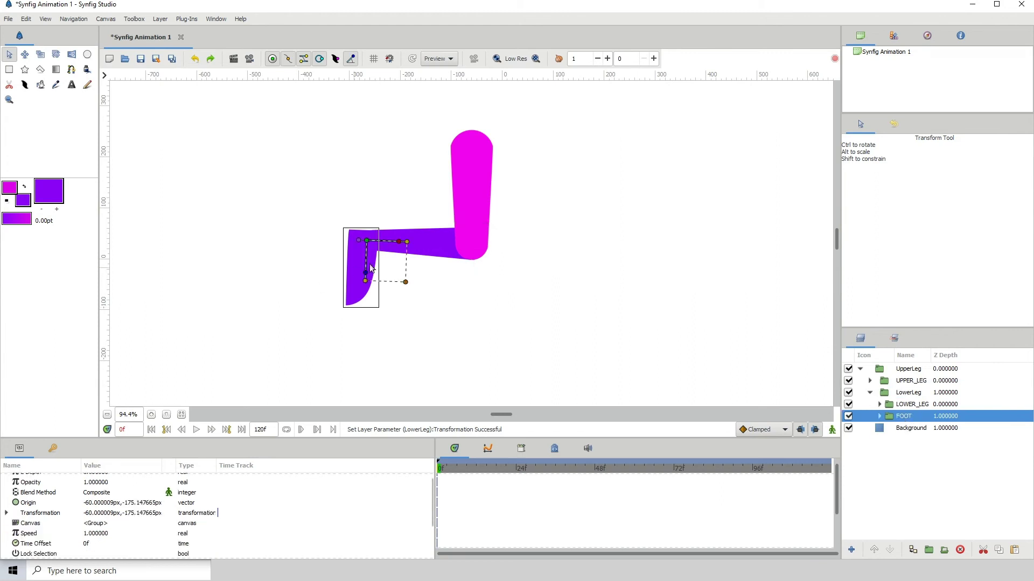
left_click_drag(364, 275, 334, 248)
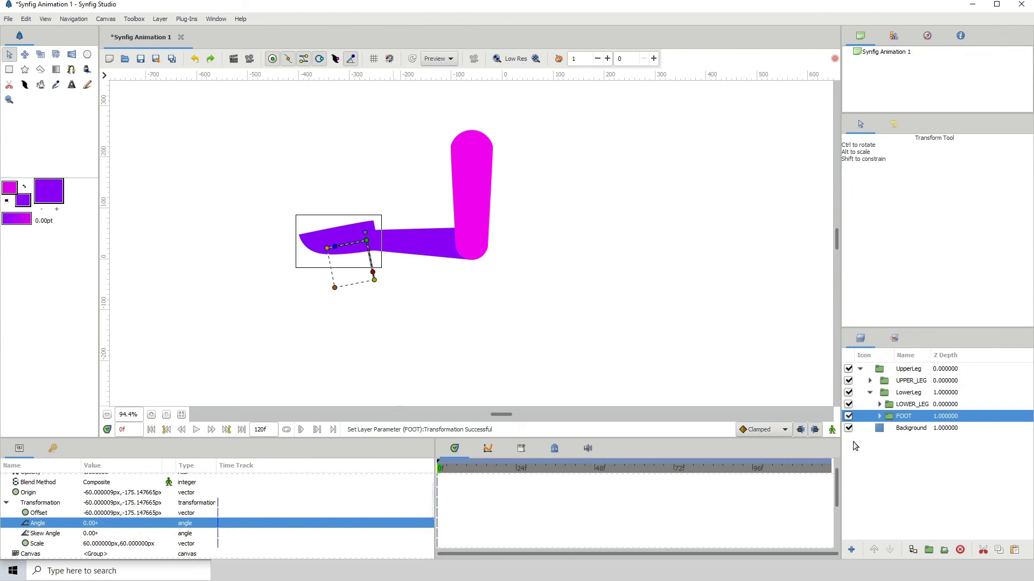
Reset the FOOT group's rotation by setting its transformation angle to 0°
left_click(898, 404)
left_click(891, 416)
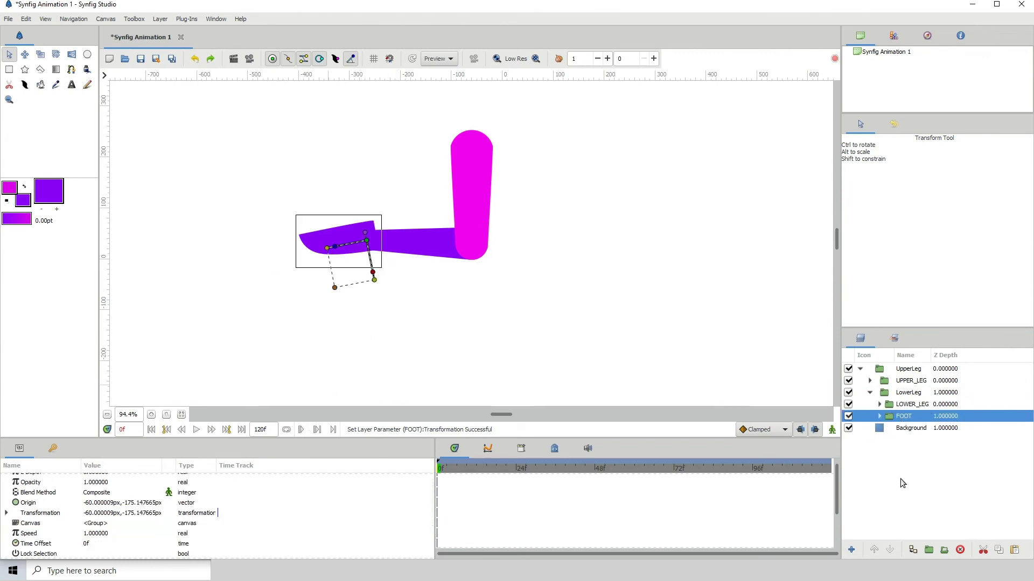
left_click(900, 408)
left_click(898, 420)
scroll(137, 521, "down", 3)
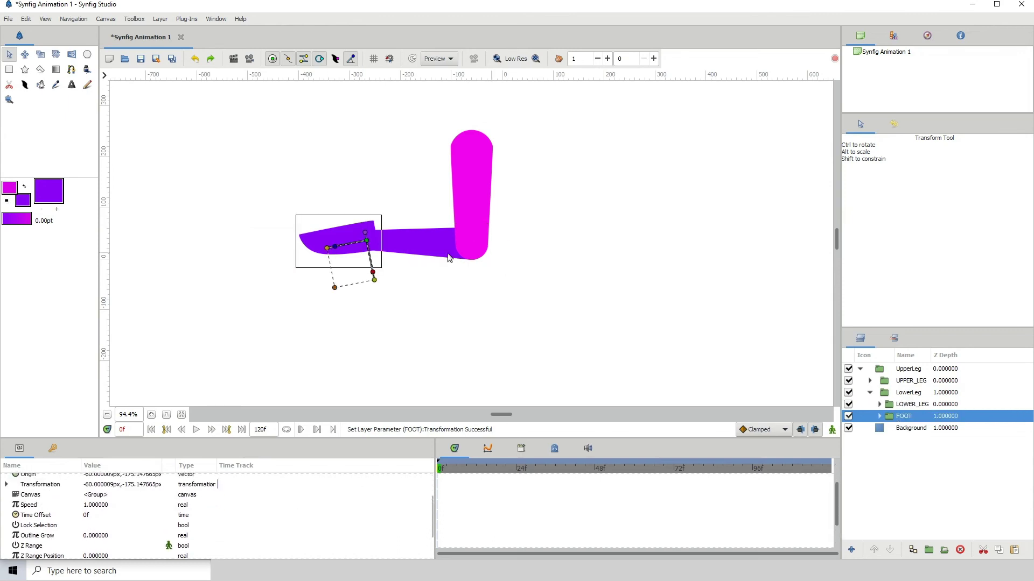
left_click(6, 484)
left_click(38, 494)
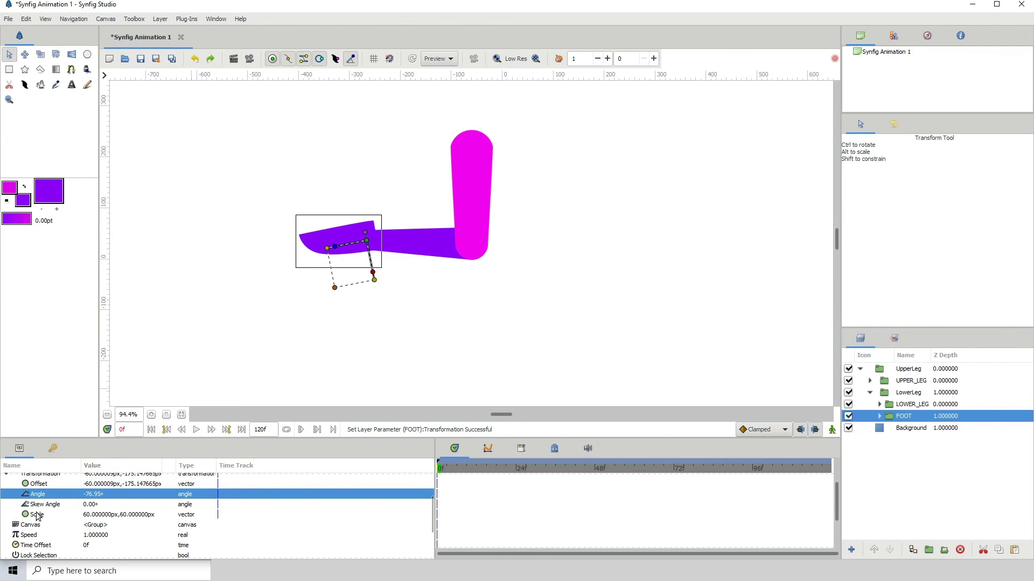
triple_click(89, 494)
type("-75.95")
key("Return")
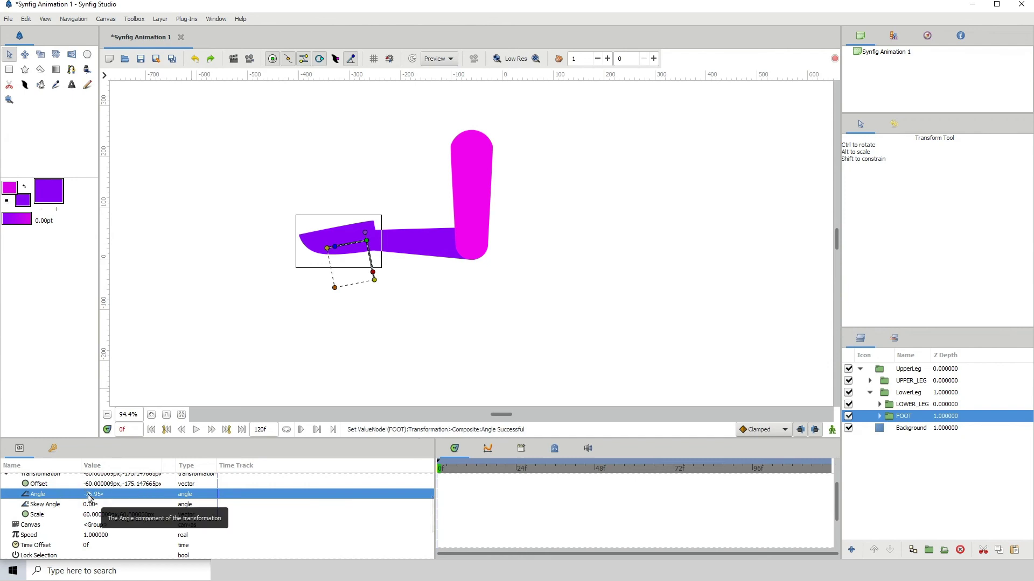
triple_click(89, 494)
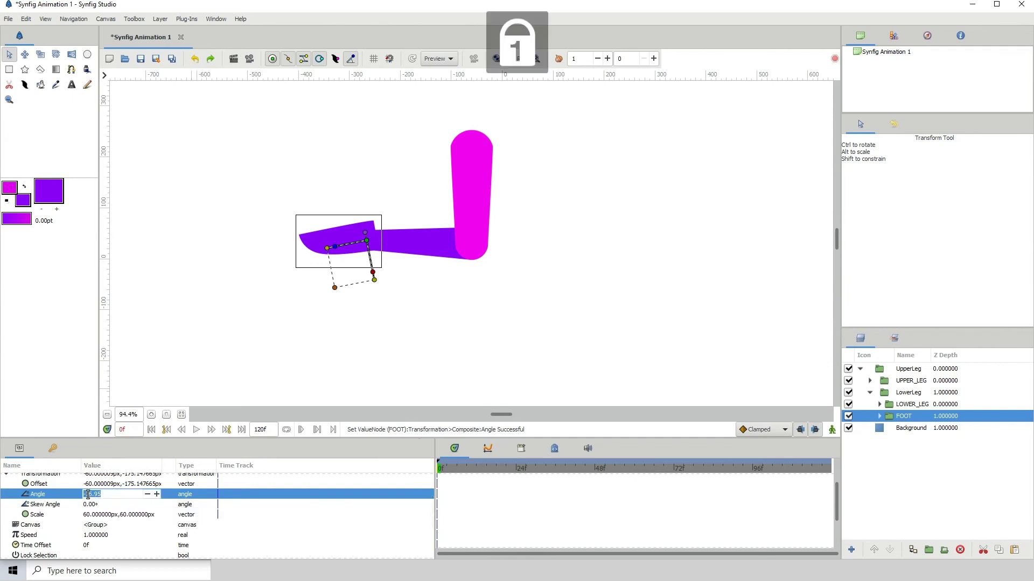
type("0")
key("Return")
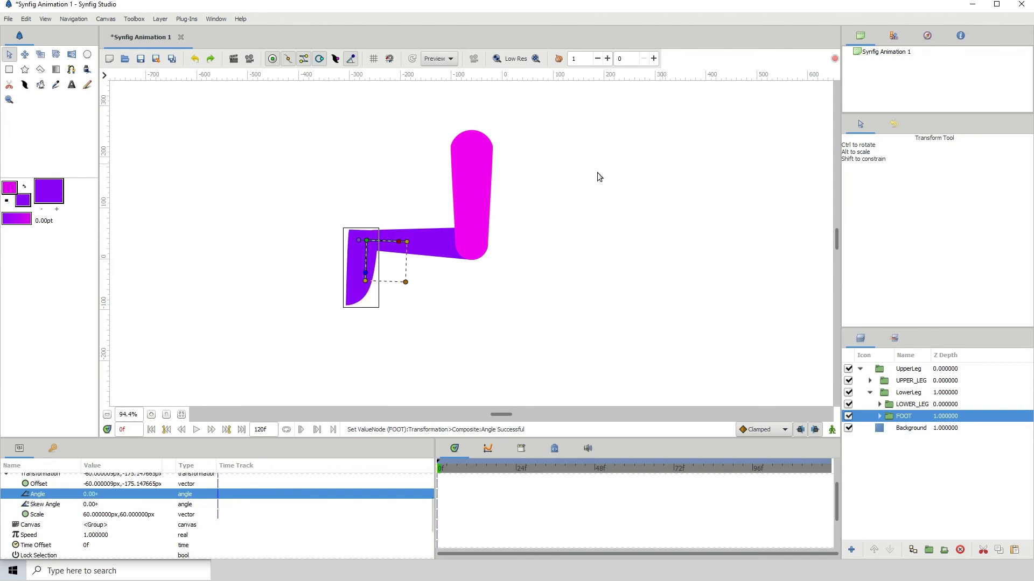
Straighten the leg by setting the LowerLeg group's transformation angle to 0°
left_click(908, 394)
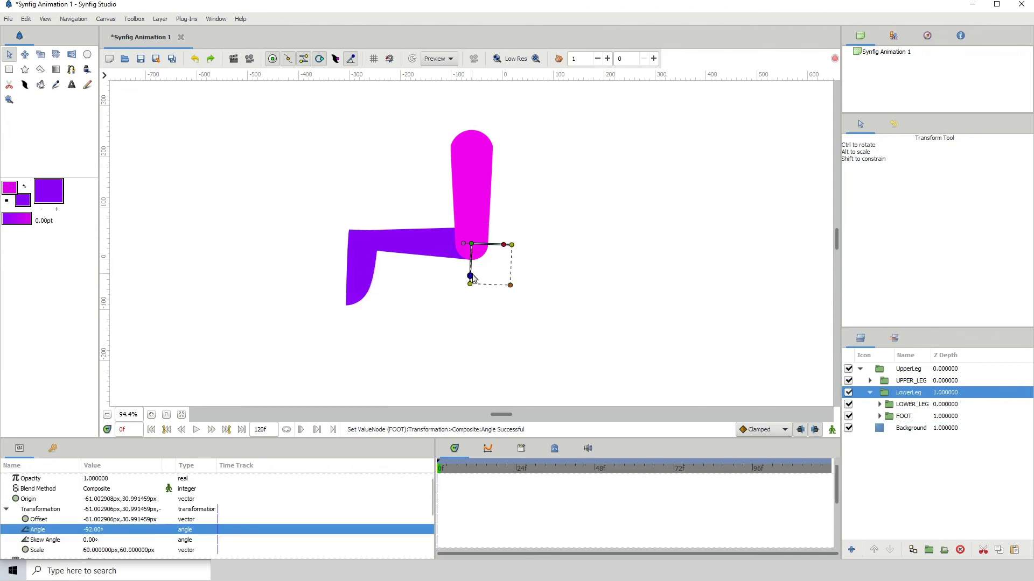
left_click(95, 529)
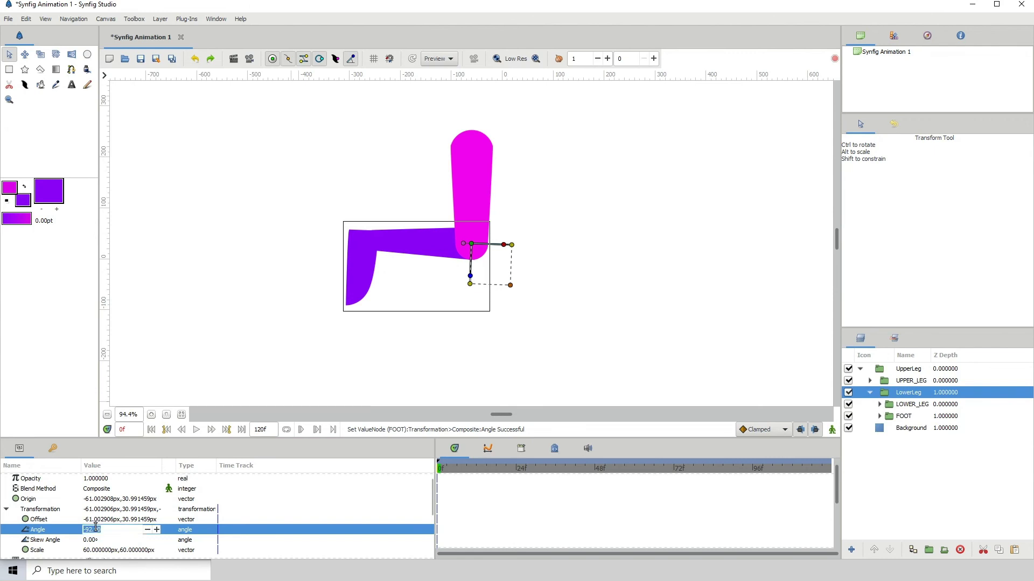
type("0")
key("Return")
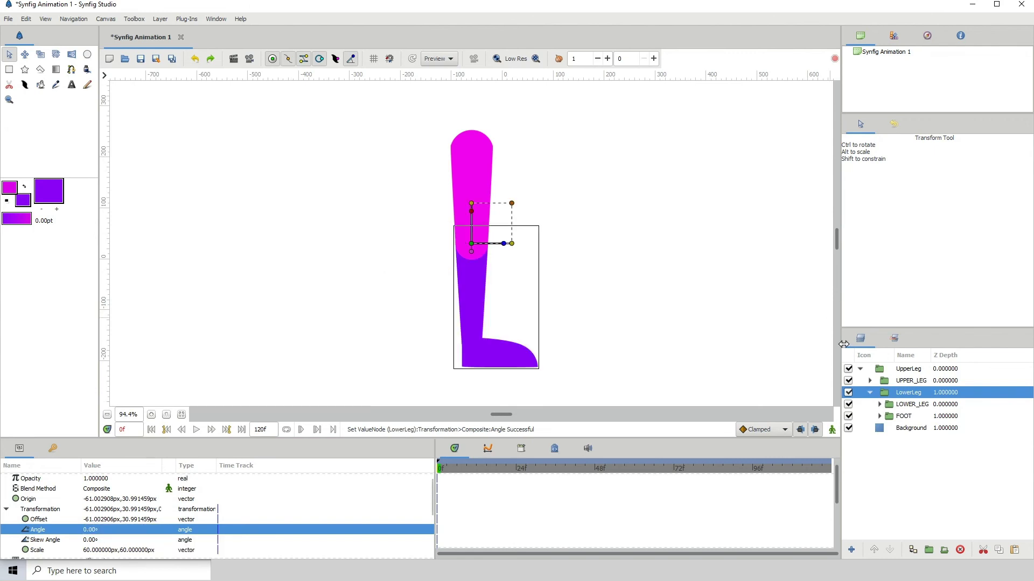
Check the layers nested in the LowerLeg group and leave the group collapsed
left_click(871, 392)
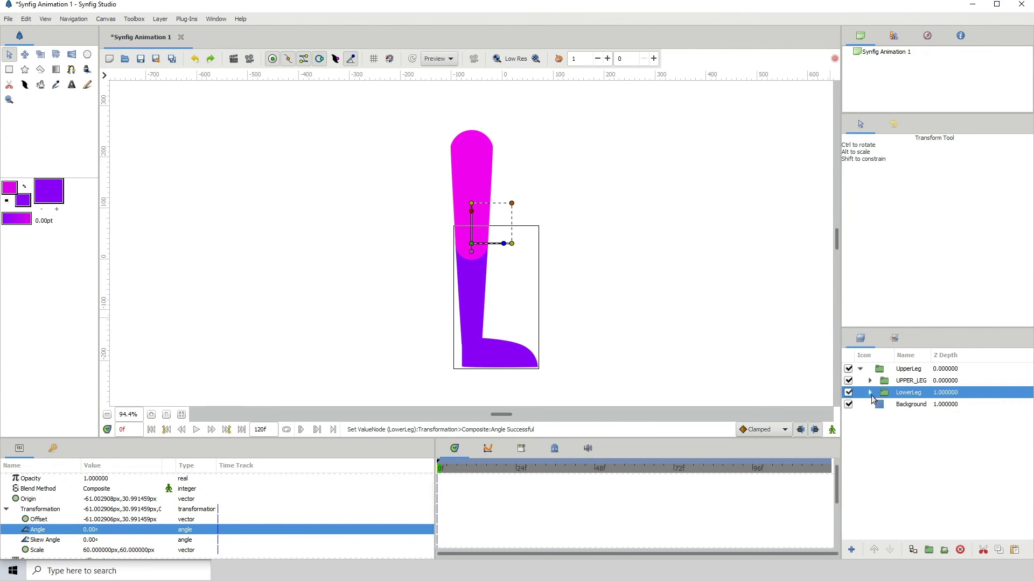
left_click(870, 393)
key("Down")
key("Down")
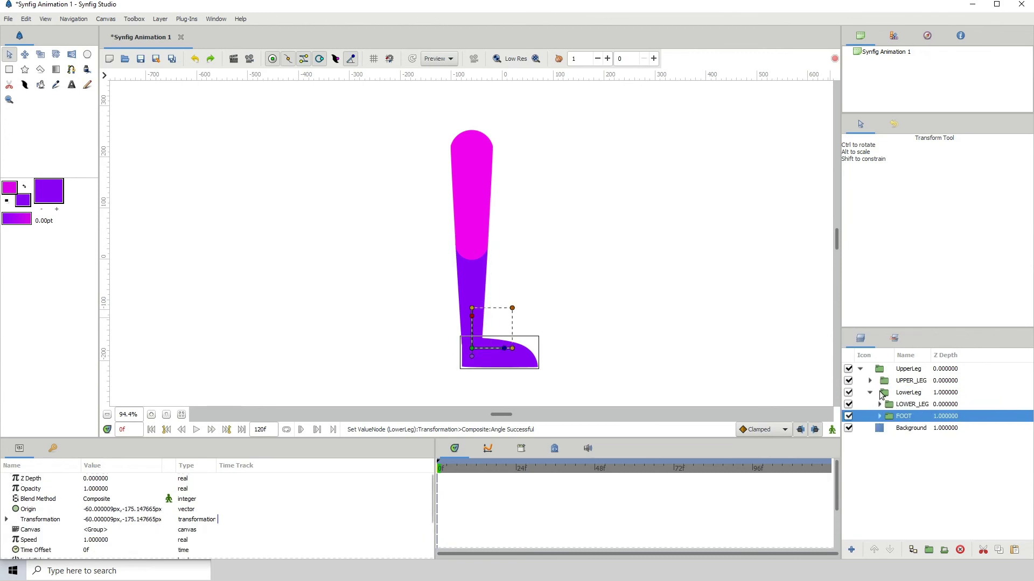
left_click(870, 392)
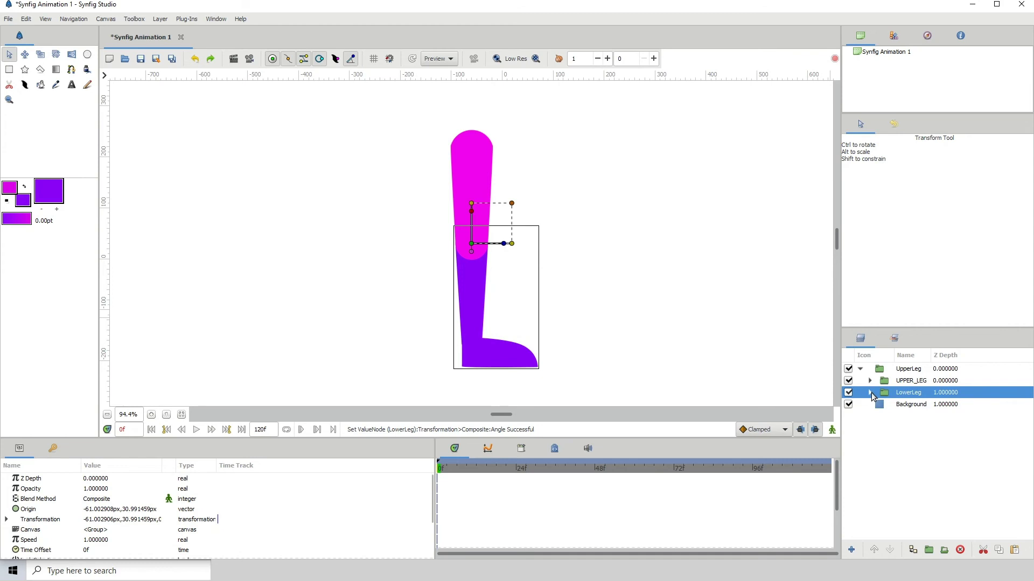
Select the UpperLeg group and delete the keyframe at frame 0
left_click(906, 369)
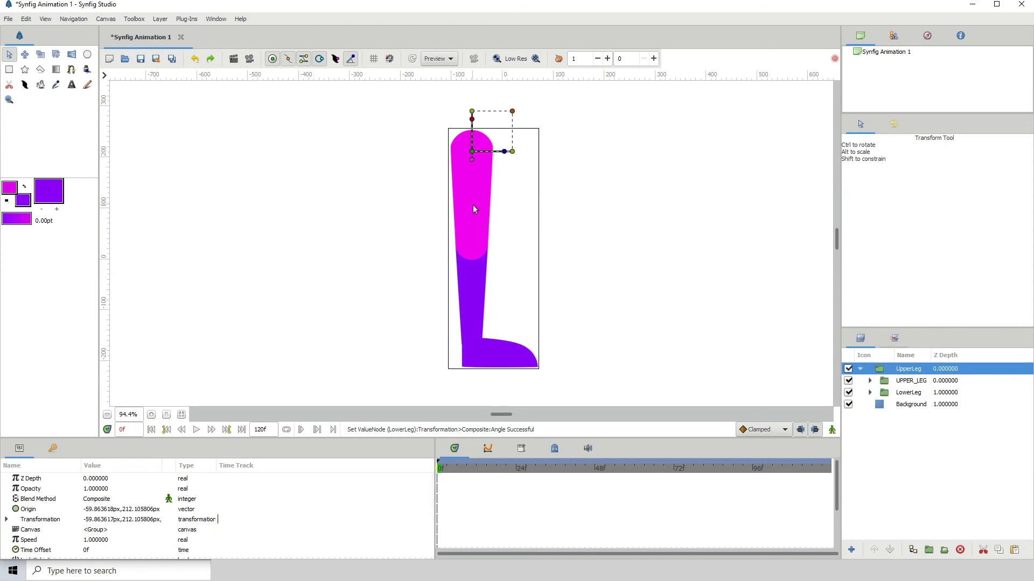
left_click_drag(543, 249, 442, 243)
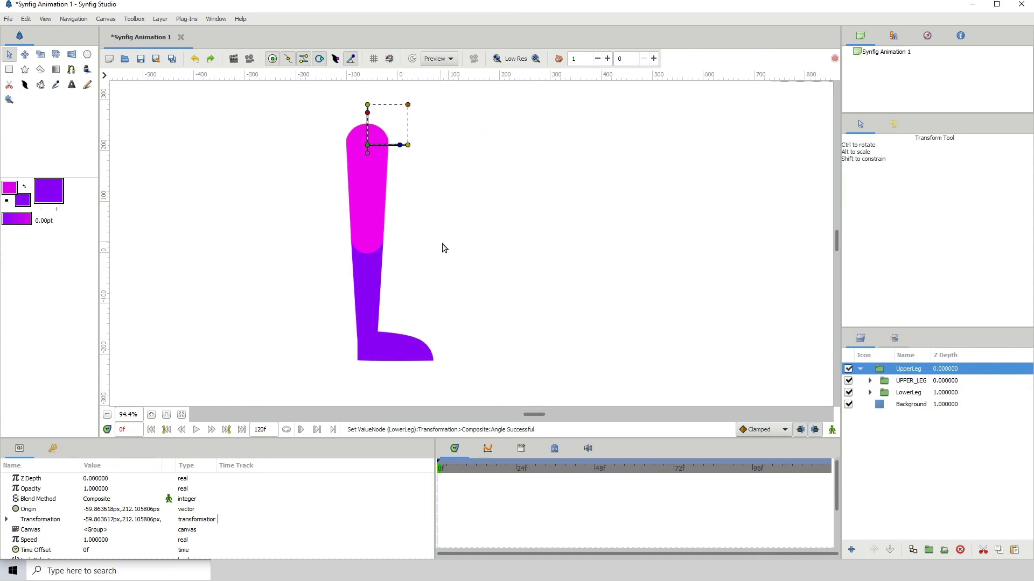
left_click(54, 450)
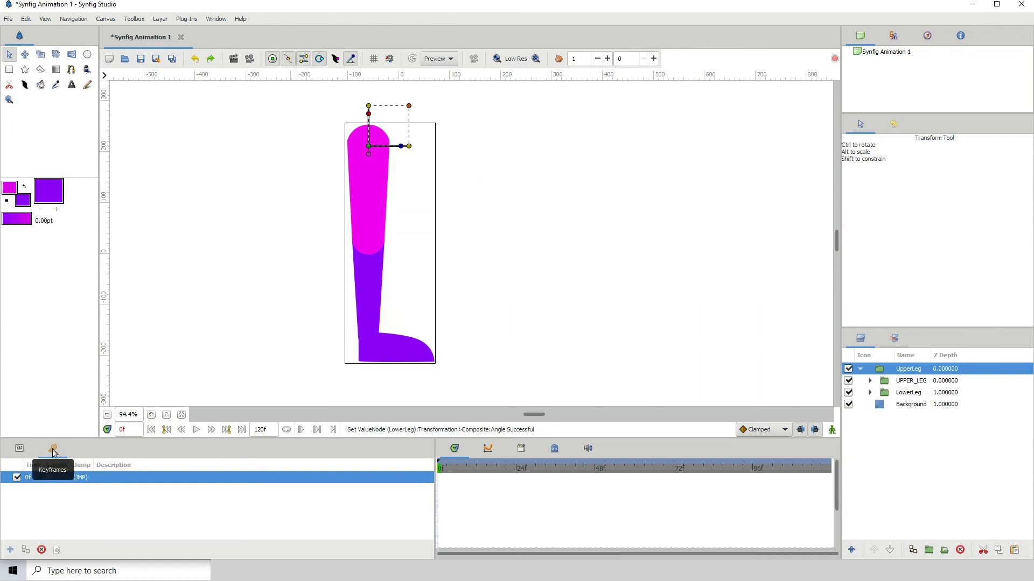
left_click(42, 550)
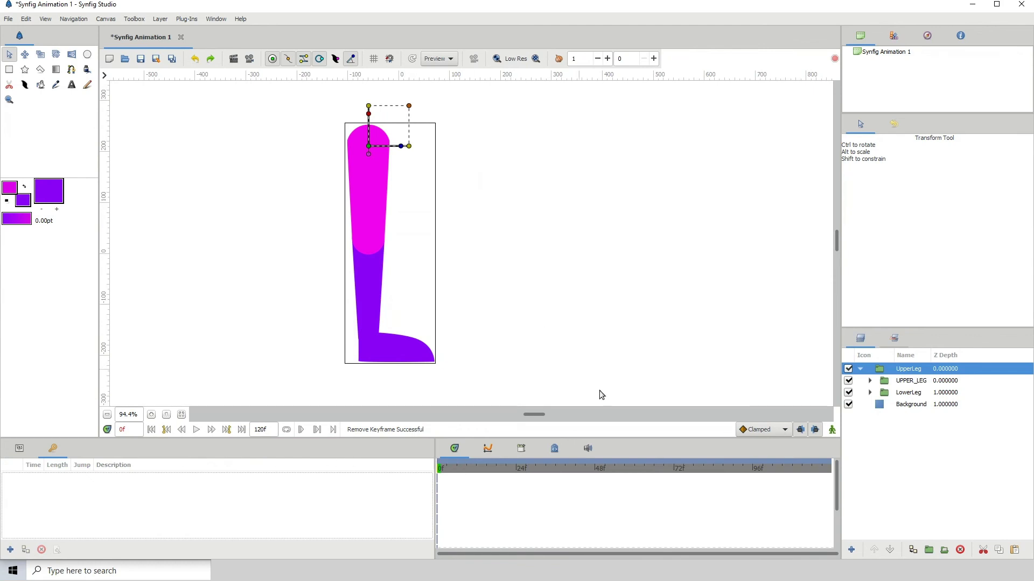
Turn on animate mode, go to frame 4 and rotate the UpperLeg group forward about the hip
left_click(832, 430)
left_click(447, 470)
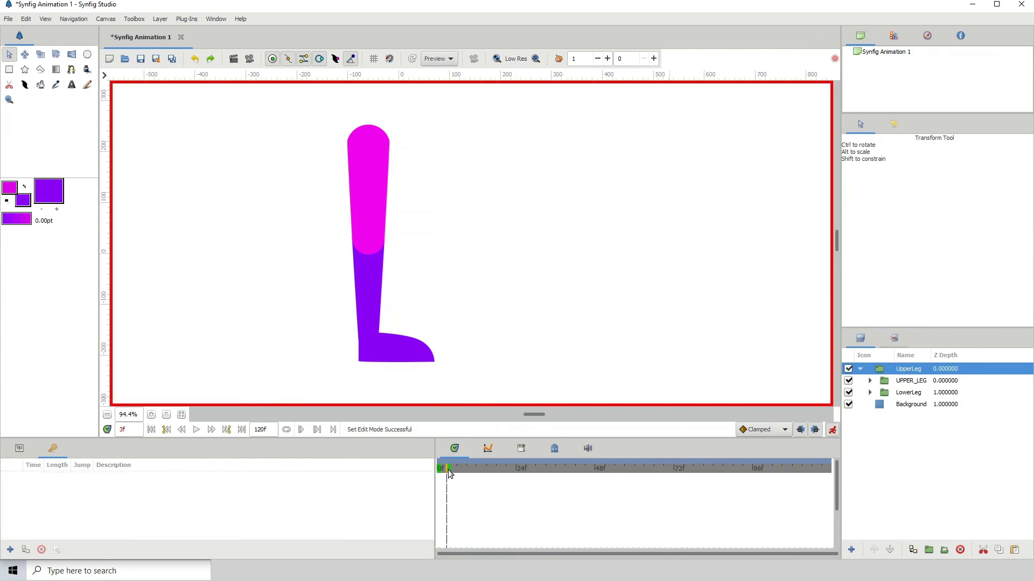
left_click(449, 472)
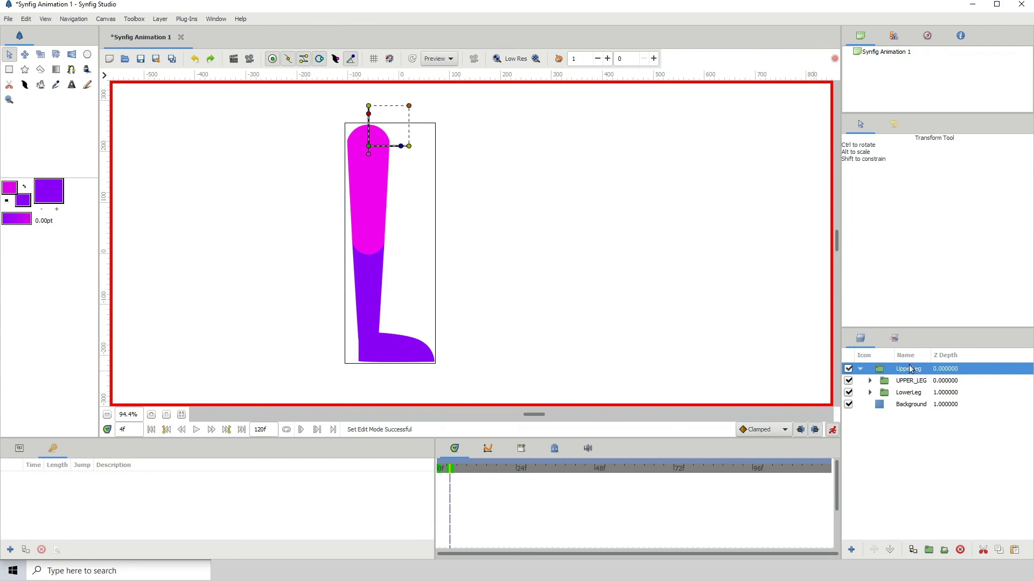
left_click_drag(400, 146, 394, 126)
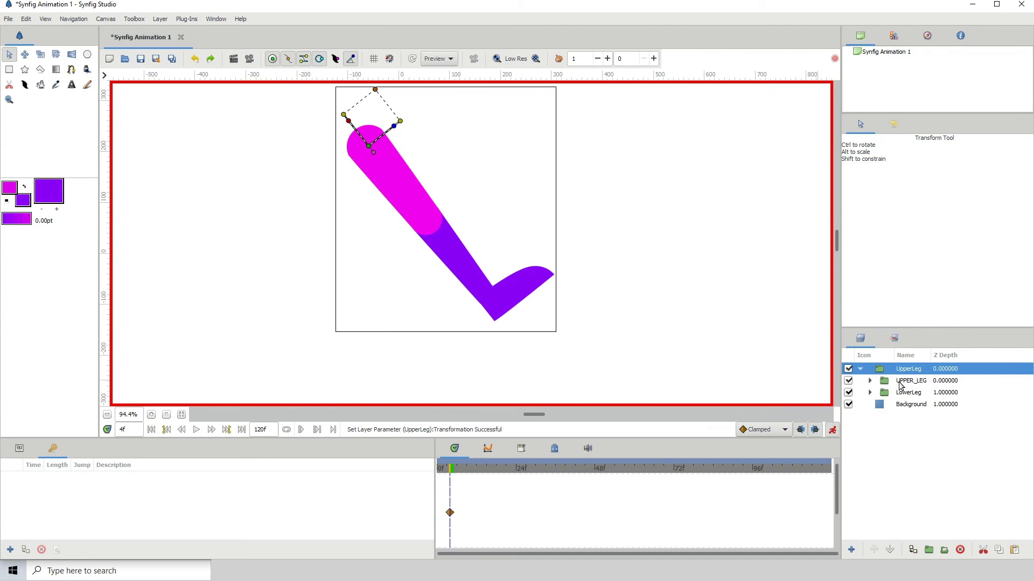
Undo the UpperLeg group's rotation at frame 4 and turn animate mode off
left_click(895, 385)
left_click(900, 370)
left_click(903, 381)
left_click(902, 370)
left_click(900, 382)
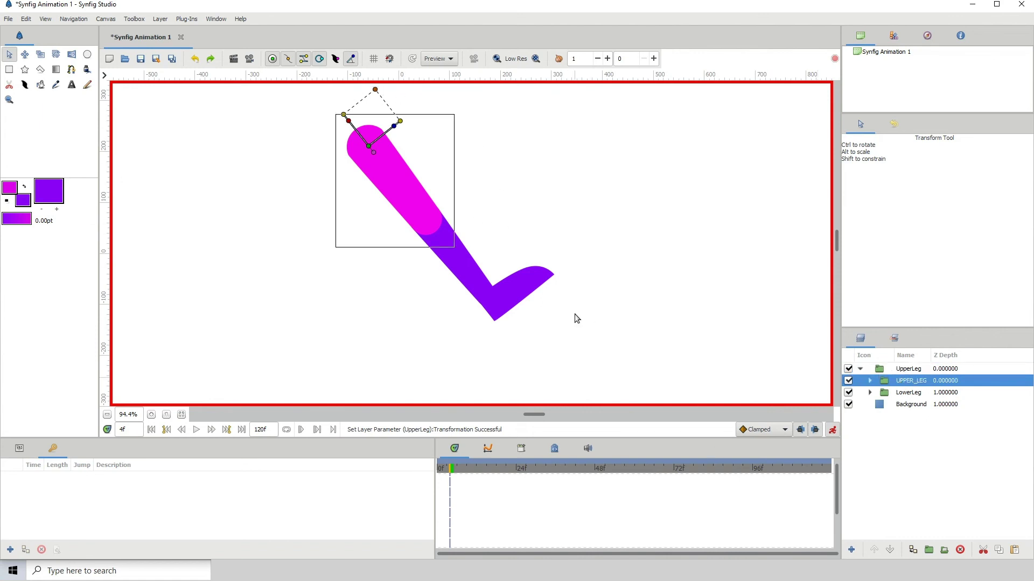
left_click(195, 58)
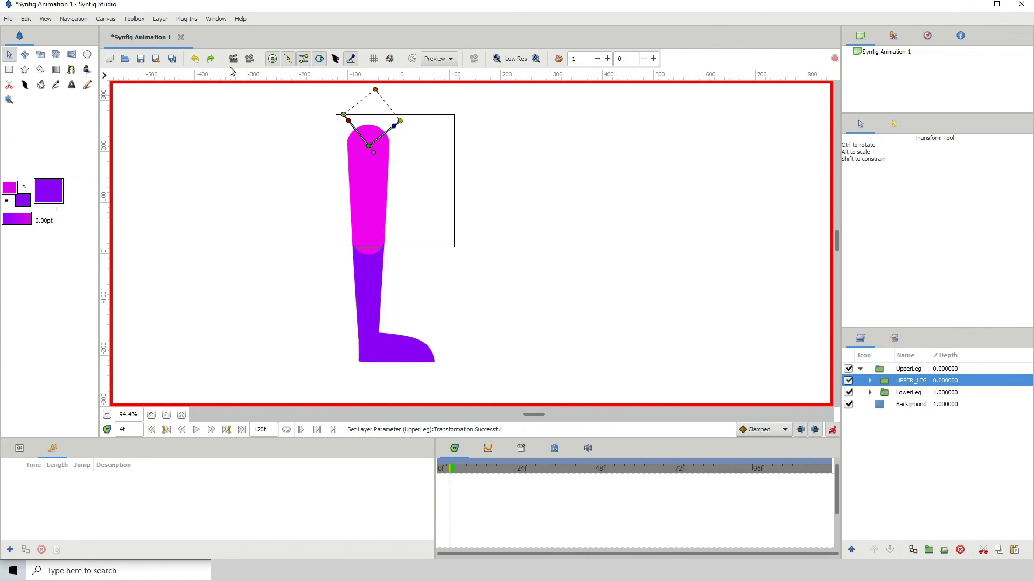
left_click(904, 393)
left_click(831, 430)
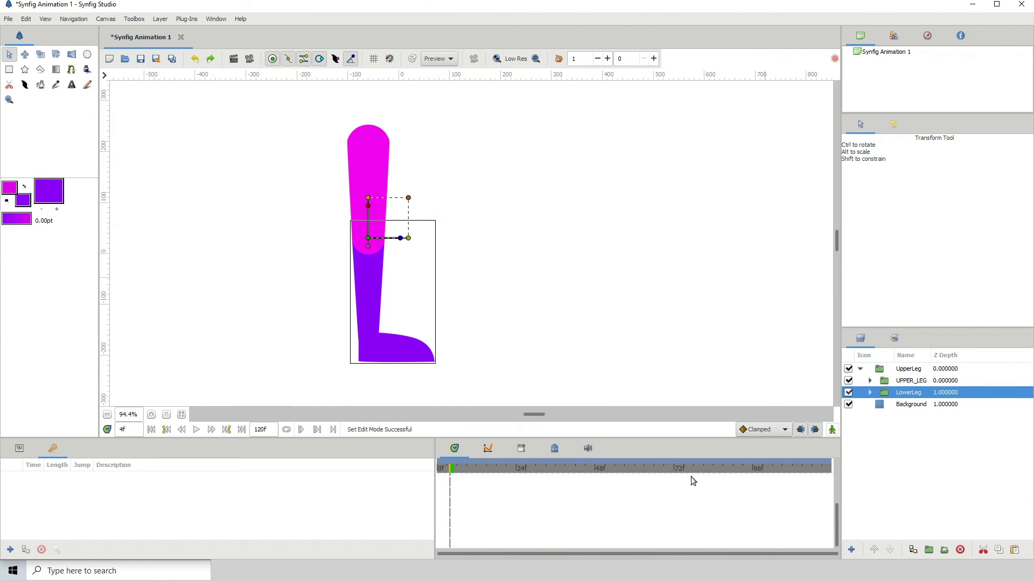
Check the UpperLeg group by hiding and reshowing it, and add it to a new layer set named 01_UPPER_LEG
left_click(912, 370)
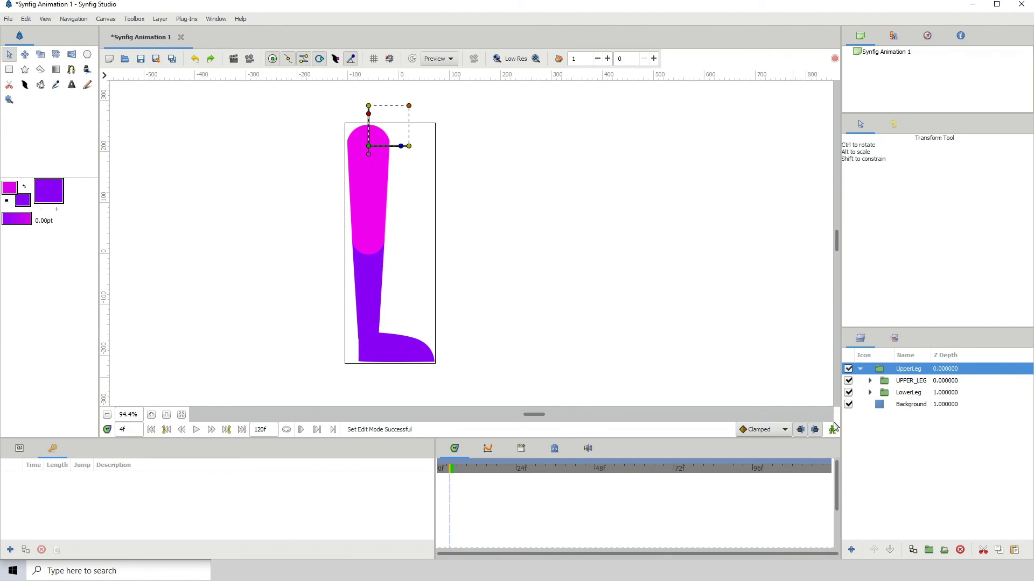
left_click(884, 383)
left_click(880, 371)
left_click(849, 369)
left_click(849, 369)
right_click(922, 371)
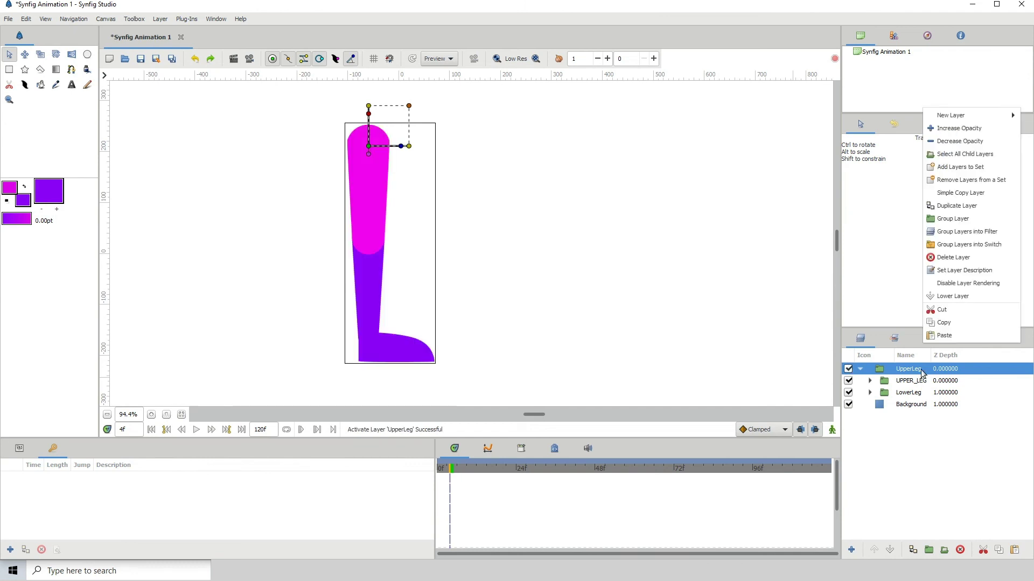
left_click(948, 167)
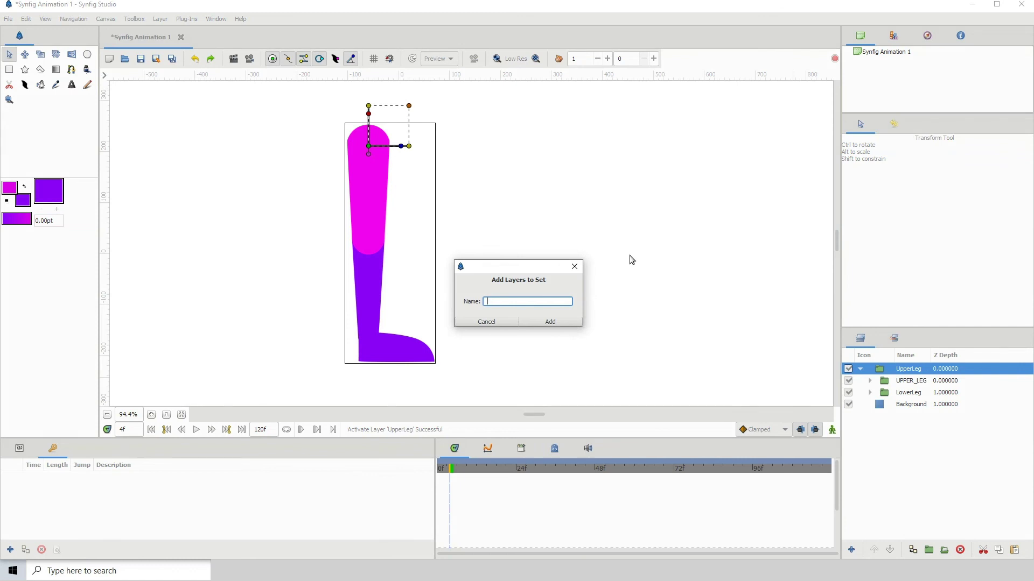
type("01_")
key("Caps_Lock")
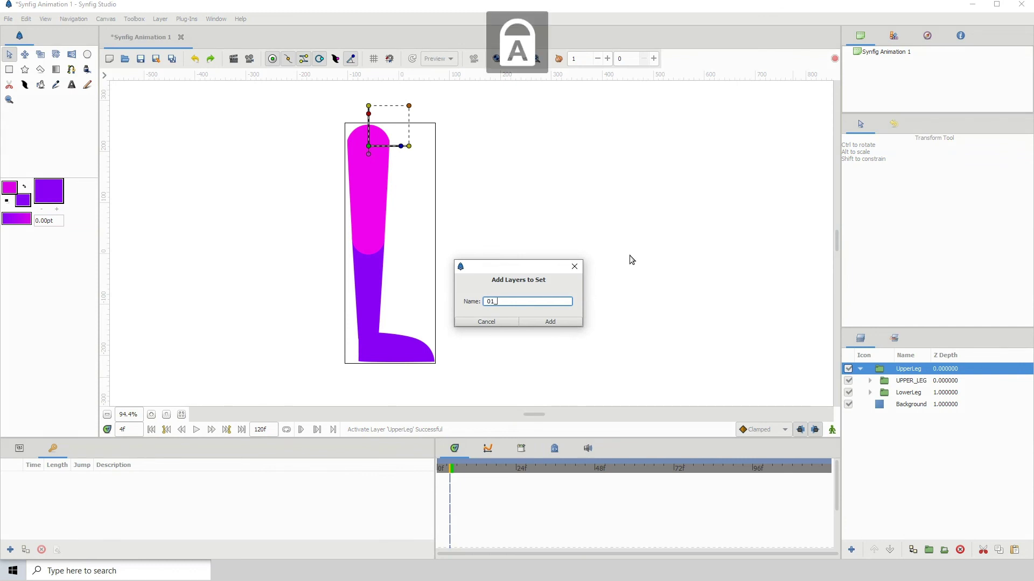
type("_")
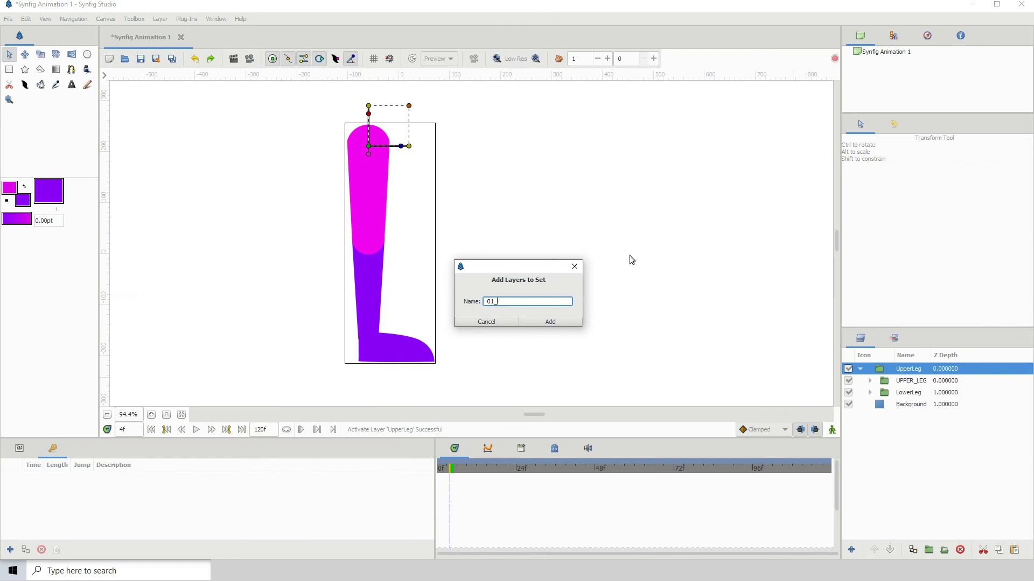
type("UPPER_LEG")
key("Return")
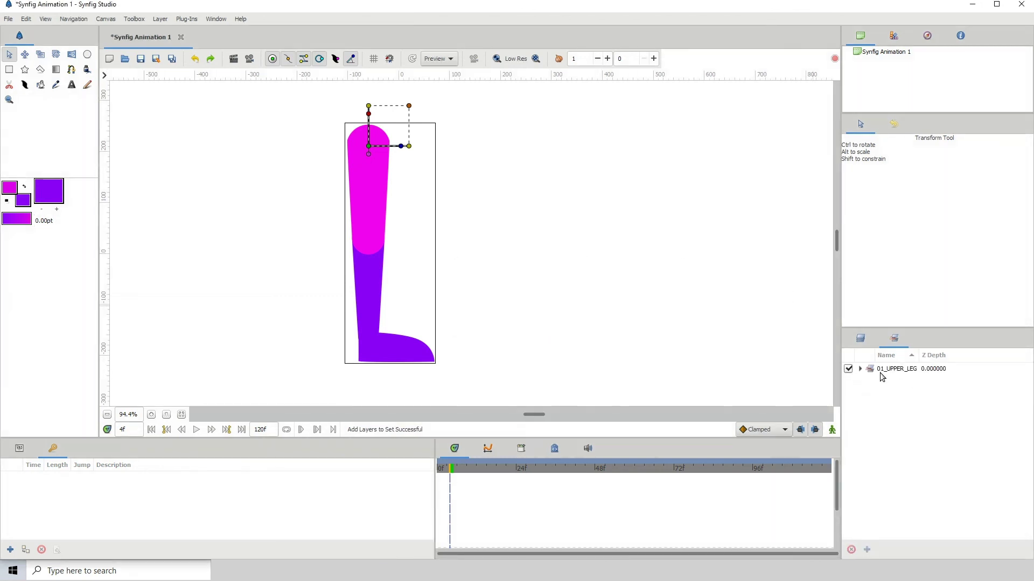
left_click(861, 338)
left_click(894, 339)
left_click(861, 338)
left_click(896, 339)
left_click(861, 341)
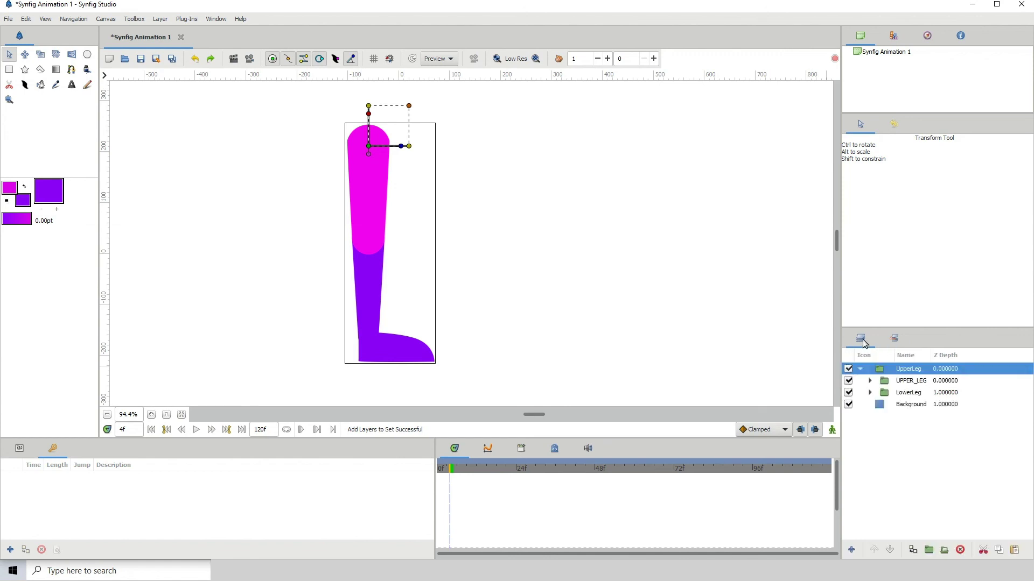
Check the LowerLeg group by hiding and reshowing it, and add it to a new layer set named 02_LOWER_LEG
left_click(889, 397)
left_click(848, 393)
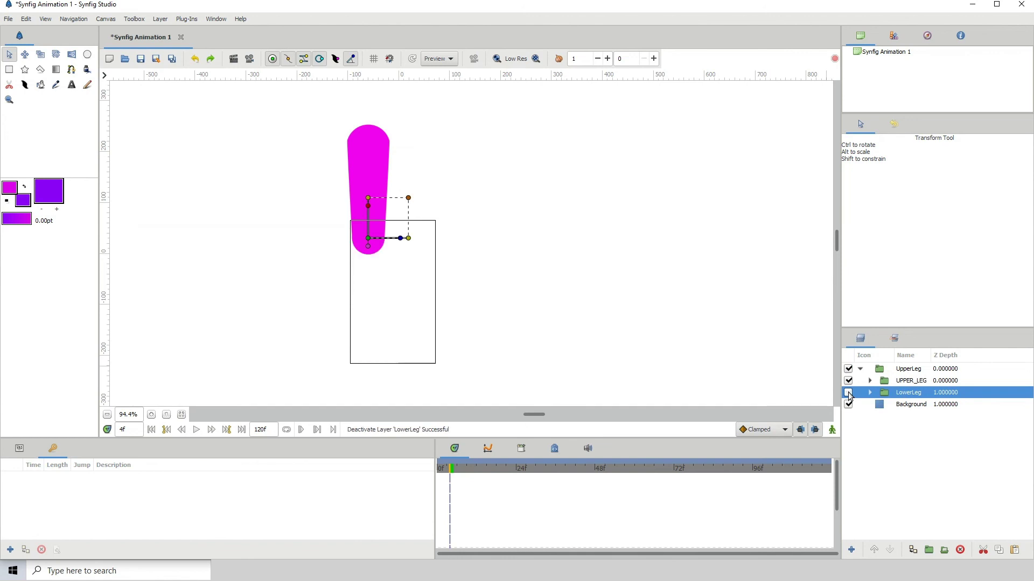
left_click(848, 392)
left_click(848, 393)
left_click(848, 393)
right_click(899, 396)
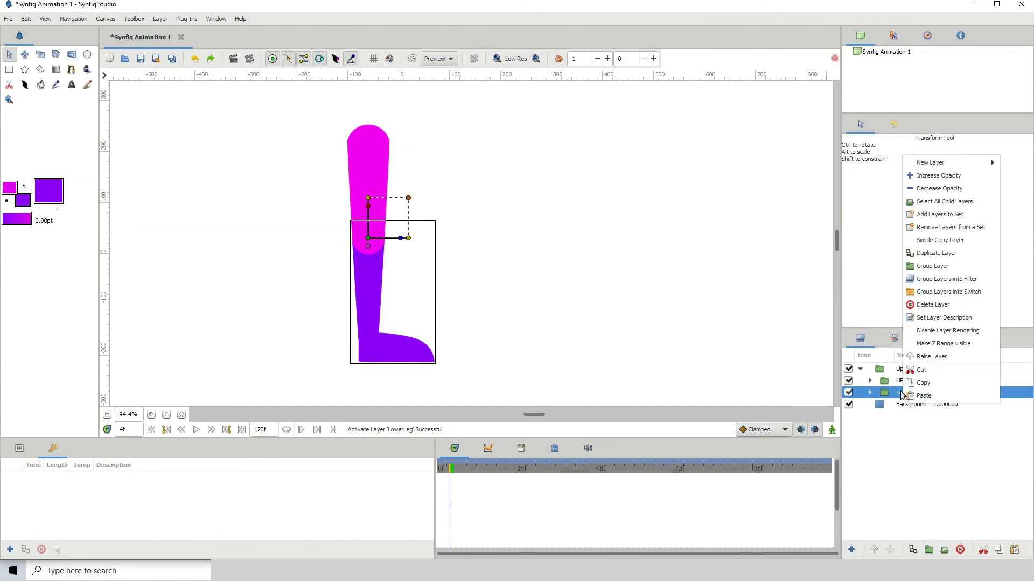
left_click(941, 214)
type("02_")
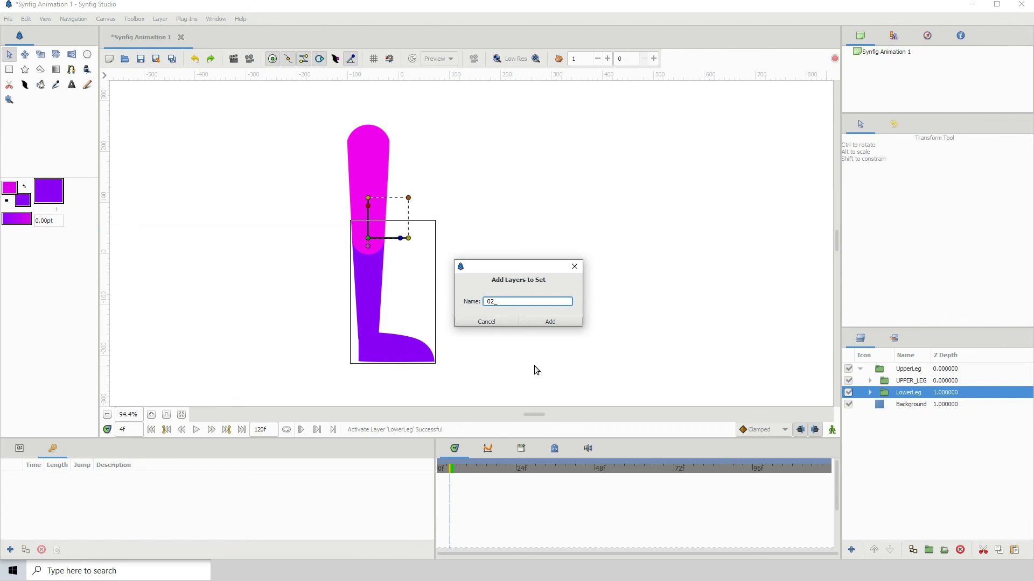
type("LOWER_LEG")
key("Return")
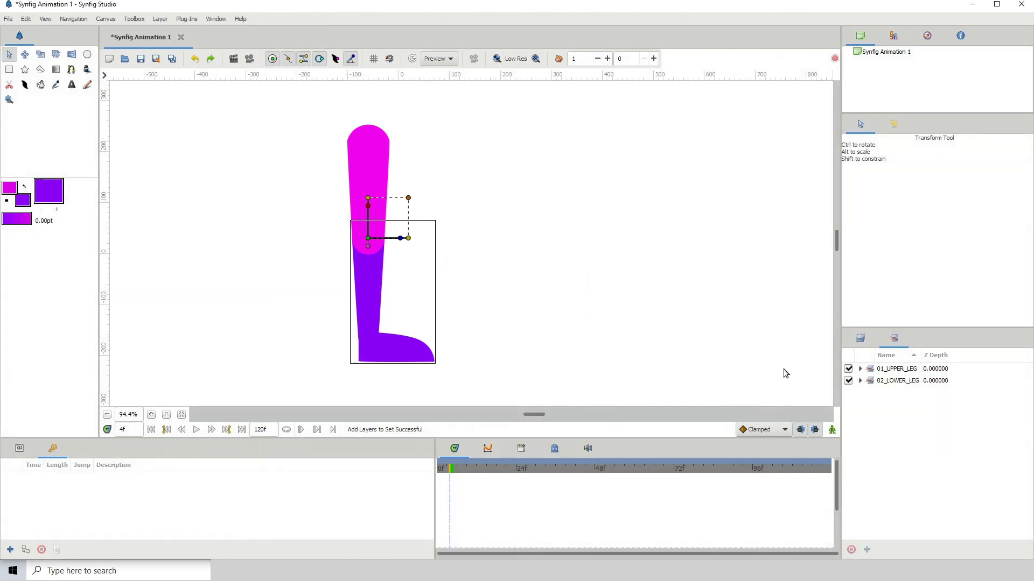
Expand the LowerLeg group and add its FOOT group to a new layer set named 03_FOOT
left_click(861, 339)
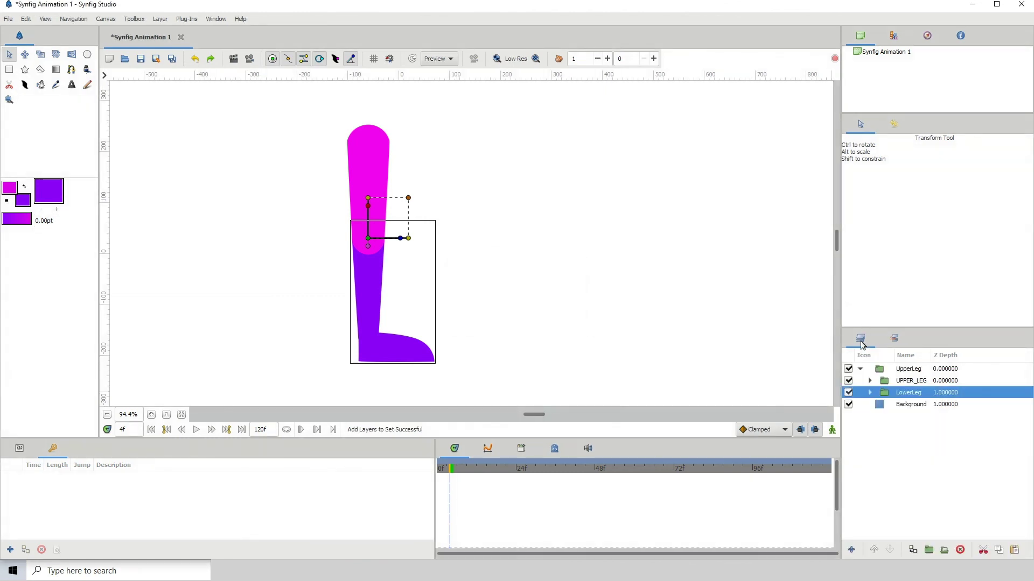
left_click(870, 392)
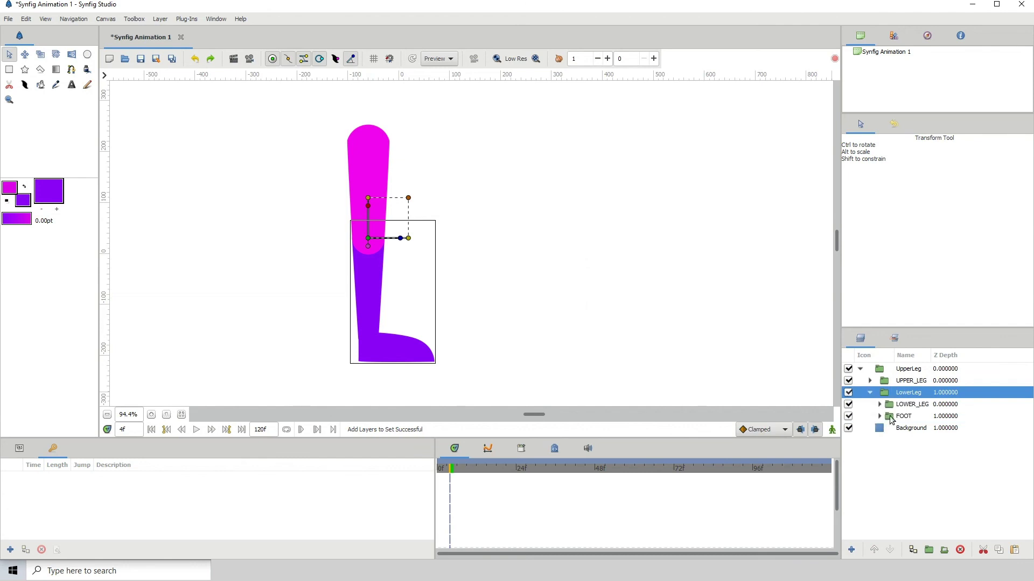
left_click(898, 418)
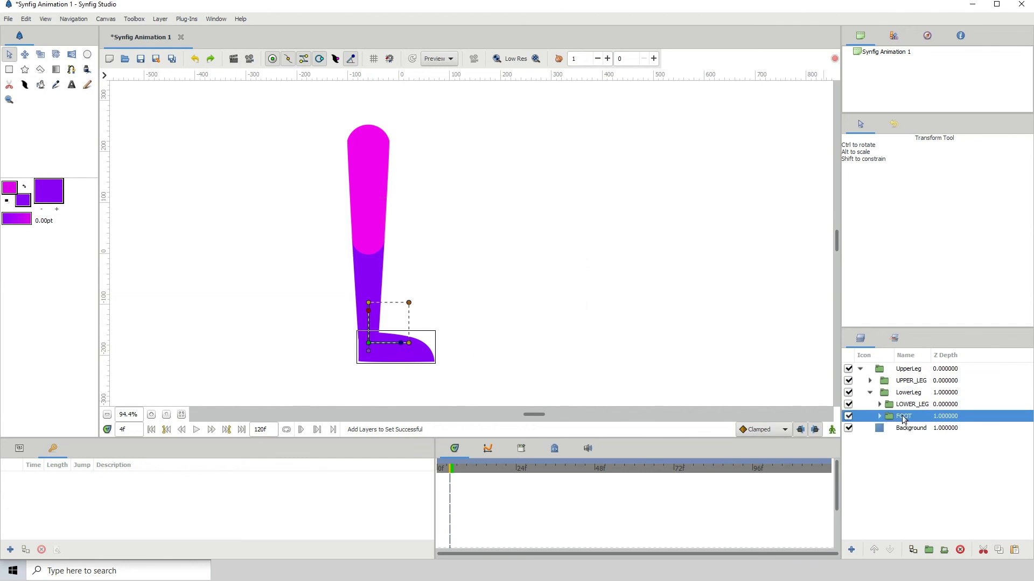
right_click(903, 420)
left_click(958, 229)
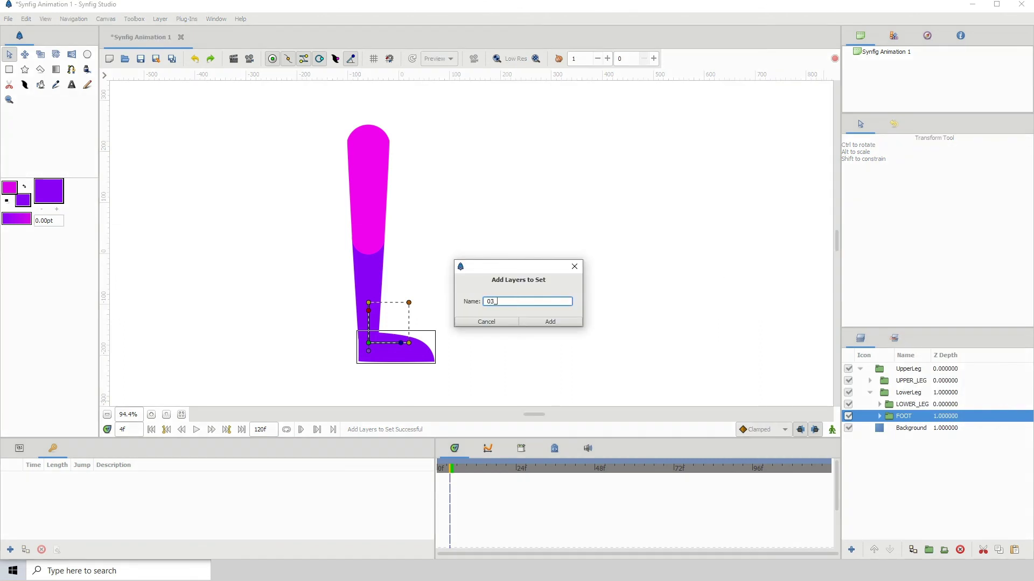
type("03_FOOT")
key("Return")
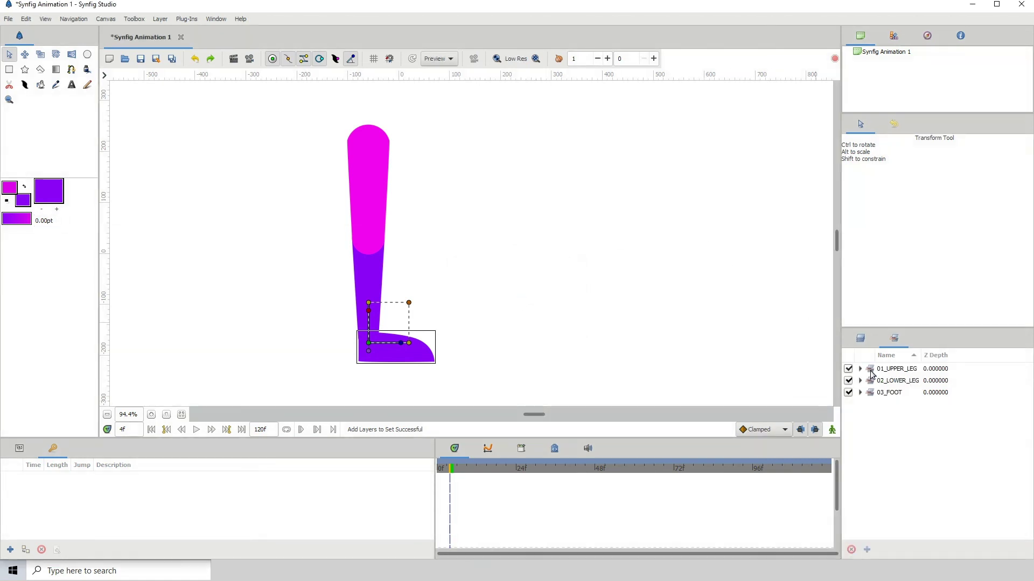
Compare the layer list with the layer sets and select each of the three sets in turn to check its handles
left_click(860, 340)
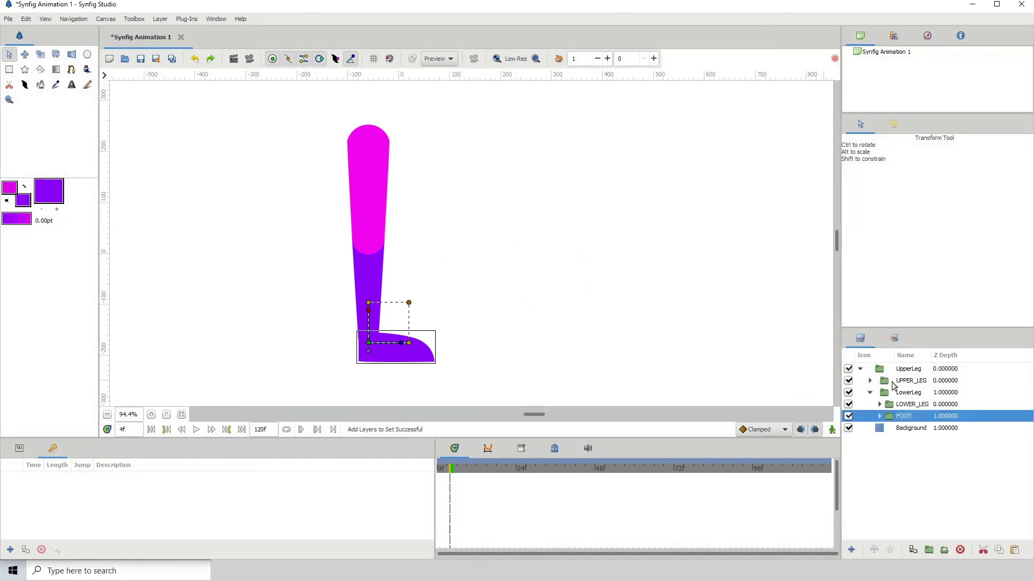
left_click(895, 338)
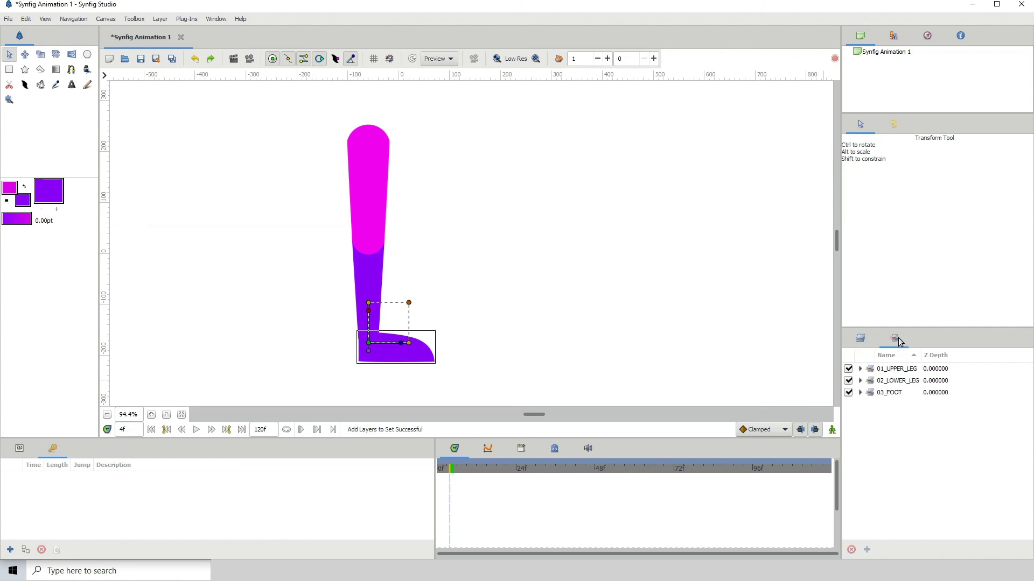
left_click(870, 372)
left_click(872, 382)
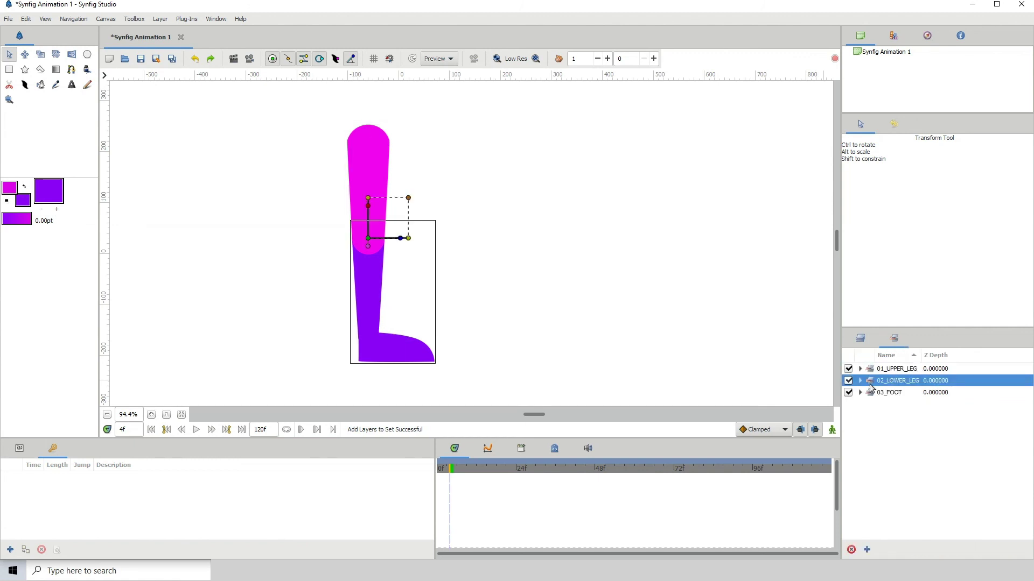
left_click(870, 393)
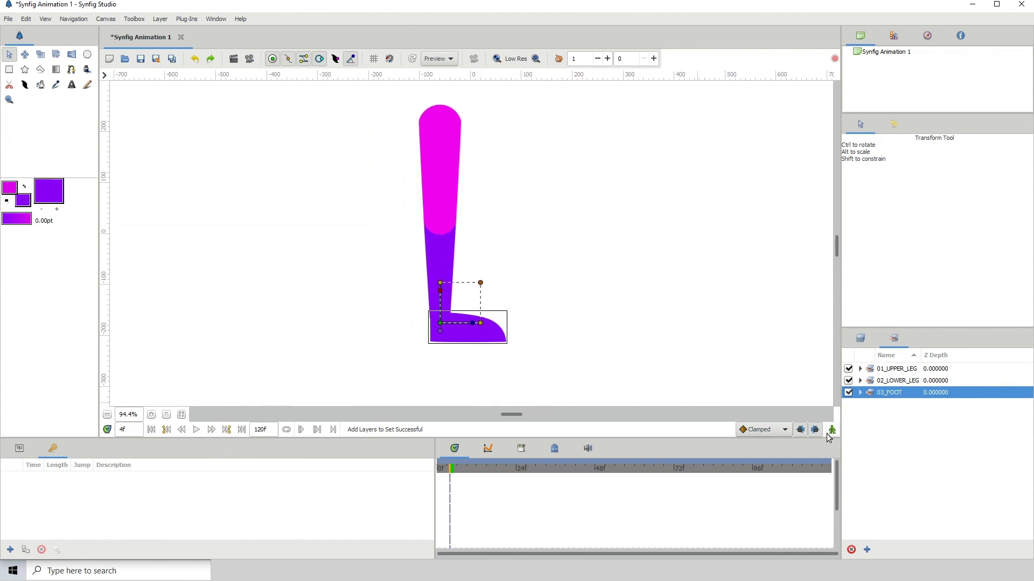
Turn on animate mode and pose the leg at frame 4 with the thigh forward, the knee bent back and the toes pointing down
left_click(832, 430)
left_click(869, 371)
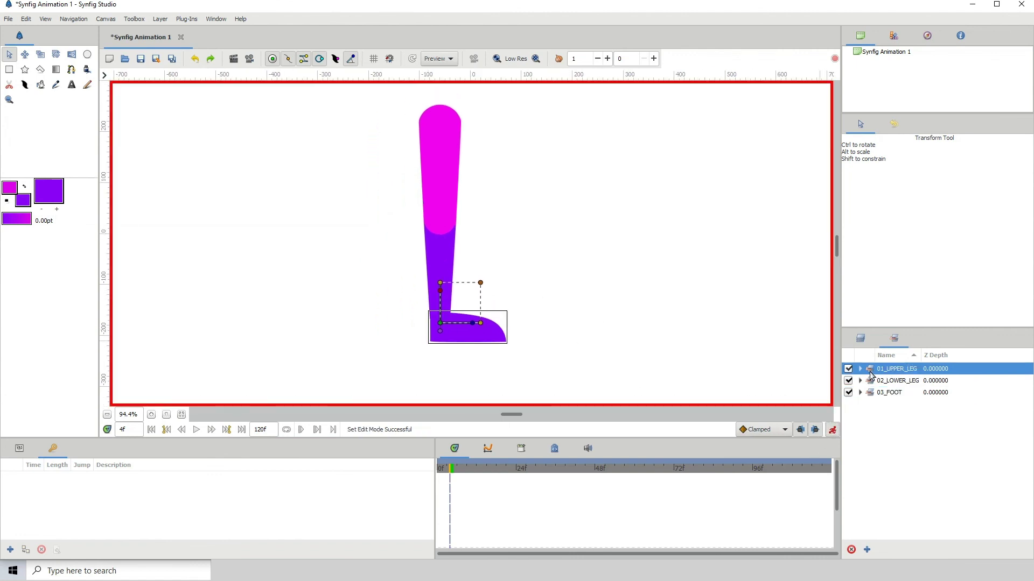
left_click_drag(472, 133, 468, 106)
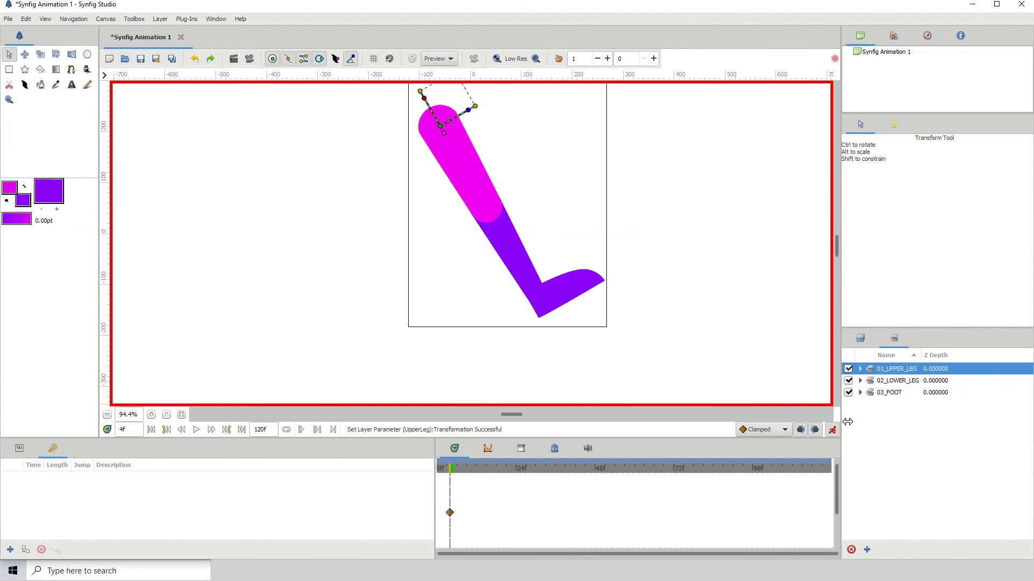
left_click(493, 208)
left_click_drag(514, 190, 518, 214)
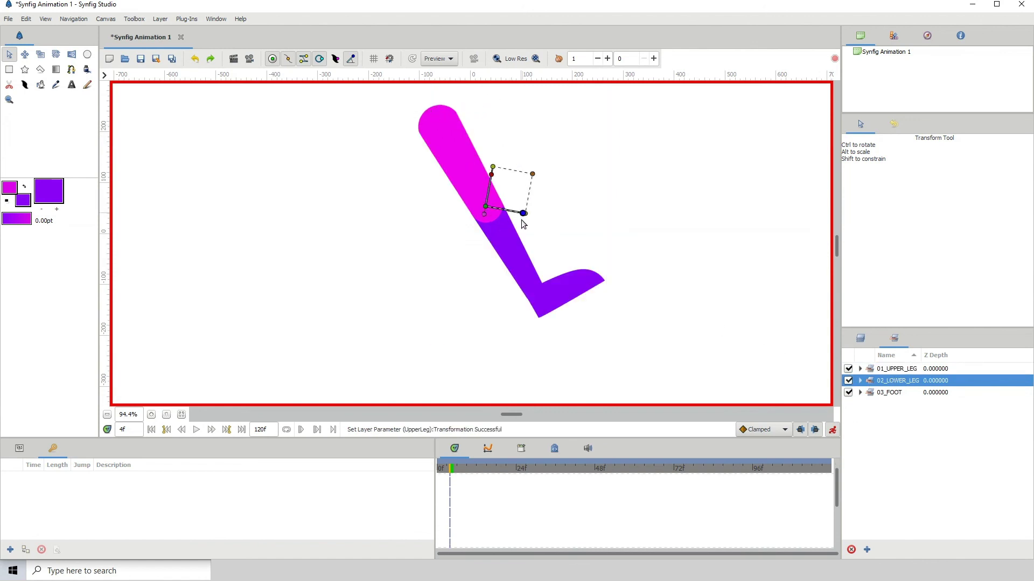
left_click(867, 393)
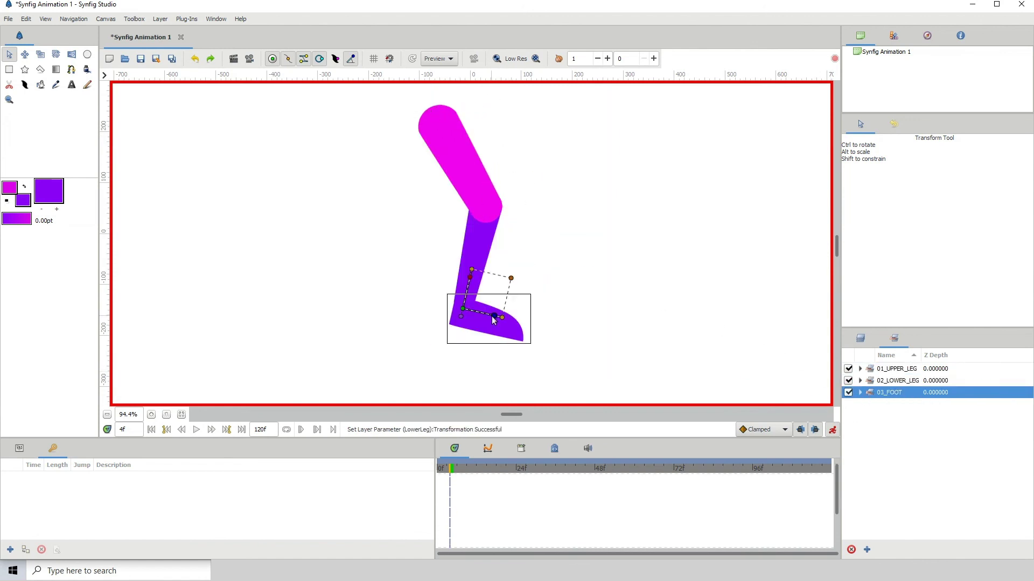
left_click_drag(494, 318, 489, 350)
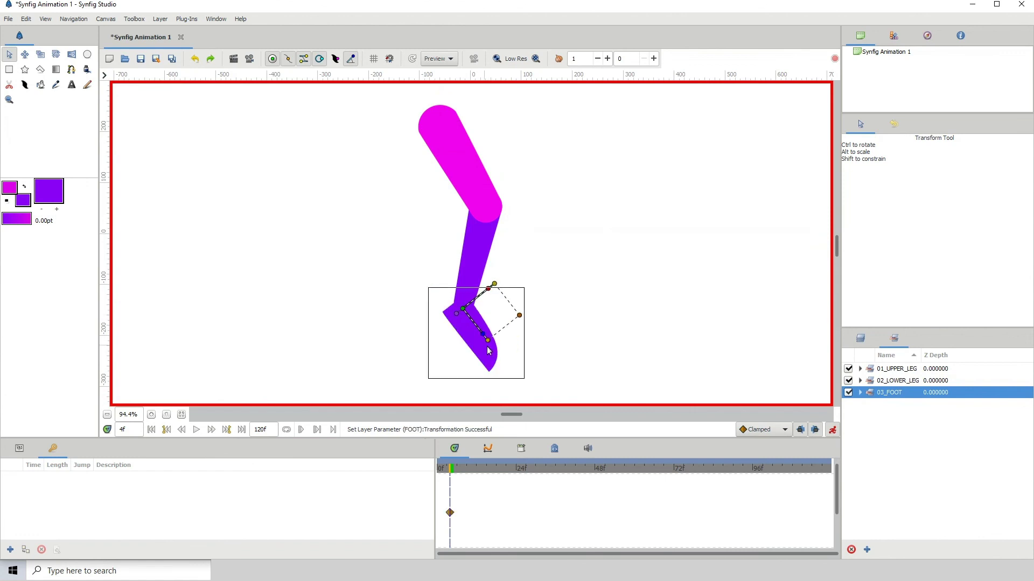
At frame 13, rotate the foot's toes up and swing the lower leg forward in line with the thigh
left_click(480, 469)
left_click_drag(488, 330, 496, 305)
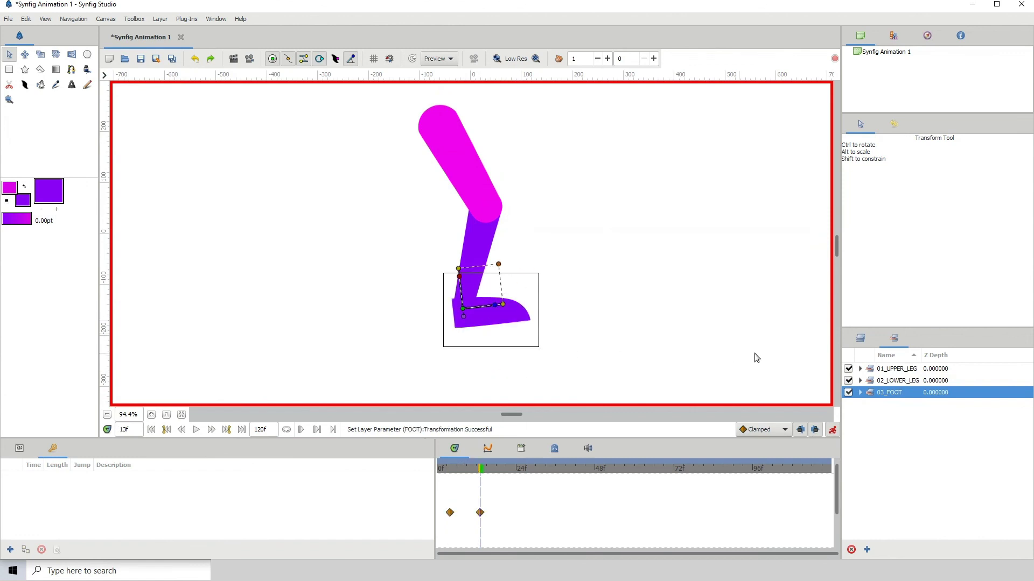
left_click(872, 380)
left_click_drag(519, 217, 529, 181)
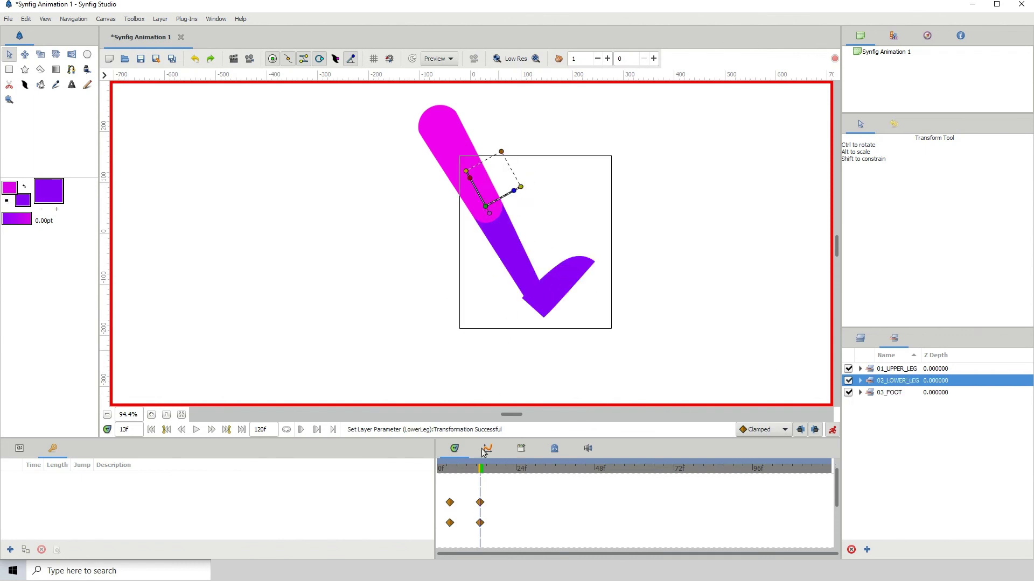
At frame 5, select all three layer sets together and swing the thigh far backward, adjusting the lower leg and foot rotations
left_click_drag(480, 468, 453, 468)
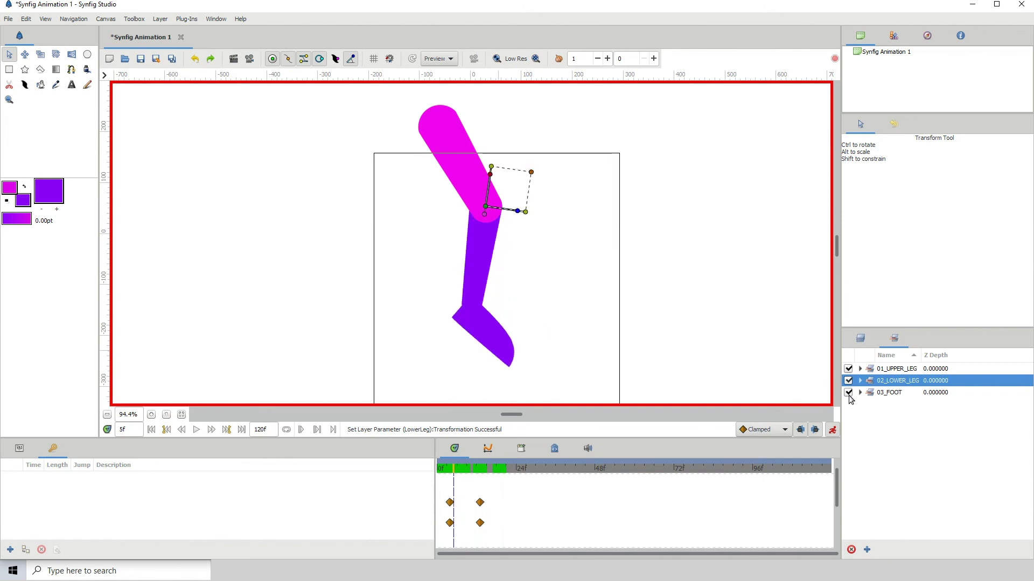
left_click(872, 394)
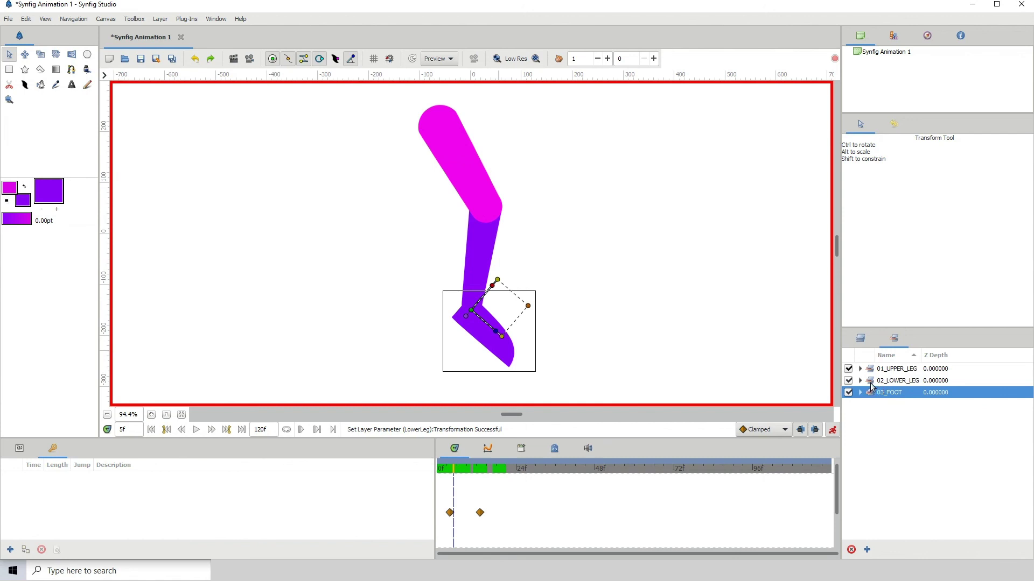
left_click(871, 382, "ctrl")
left_click(871, 370, "ctrl")
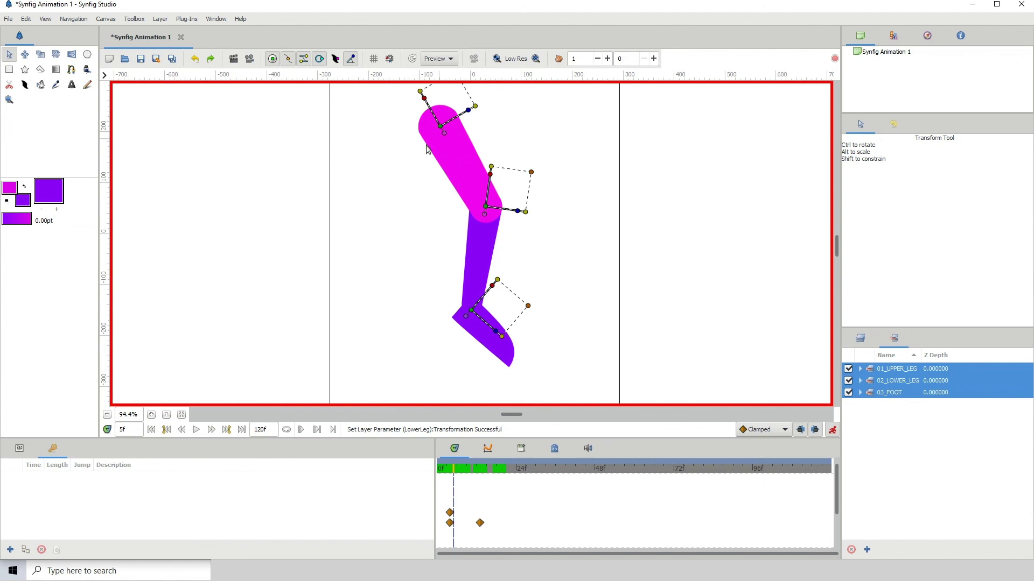
left_click_drag(468, 109, 451, 160)
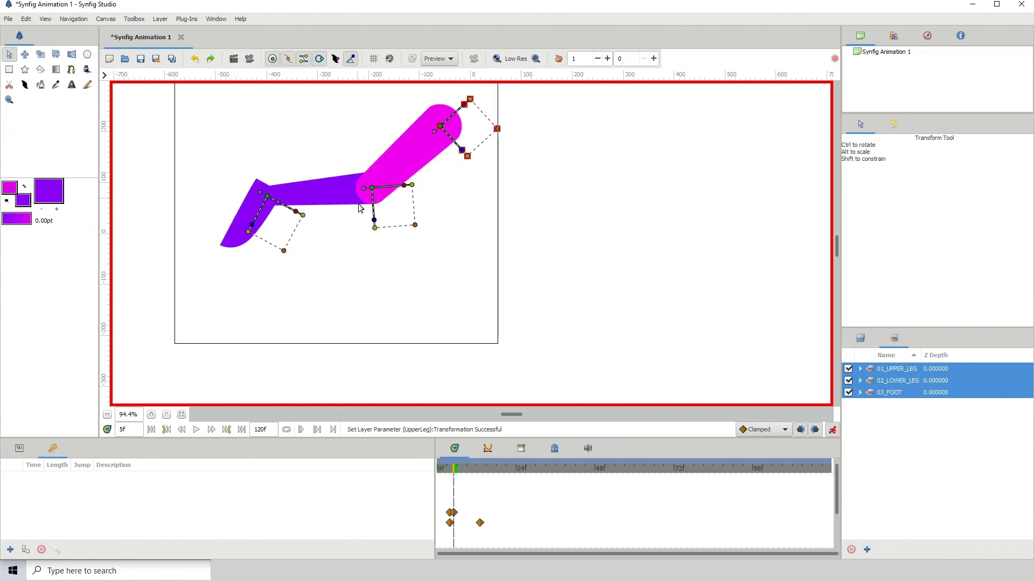
mouse_move(374, 227)
left_mouse_down()
mouse_move(405, 210)
mouse_move(385, 237)
left_mouse_up()
left_click_drag(295, 268, 325, 236)
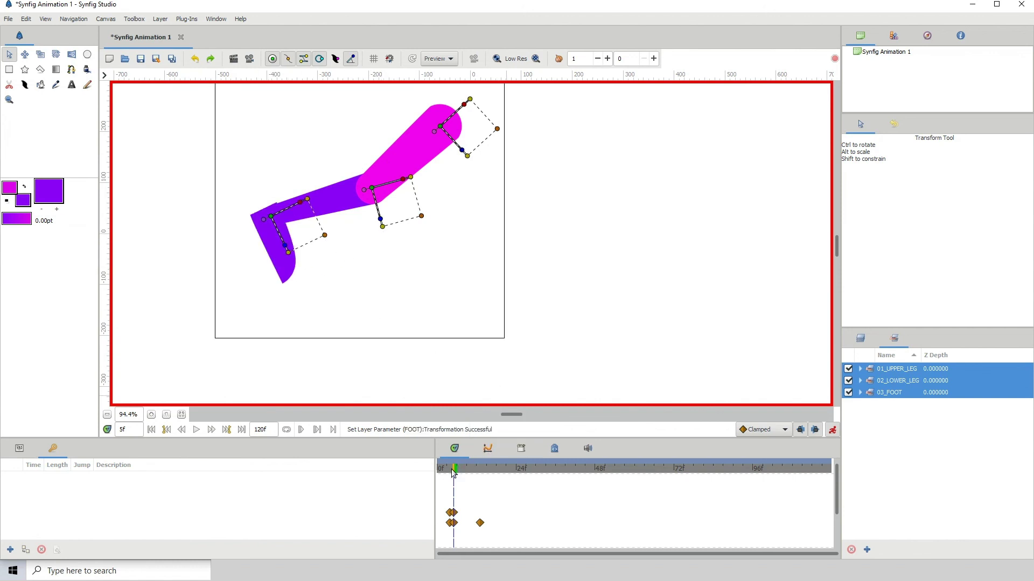
At frame 24, swing the thigh slightly forward, bend the lower leg back and rotate the foot, and move the time cursor to frame 28
left_click_drag(453, 473, 516, 469)
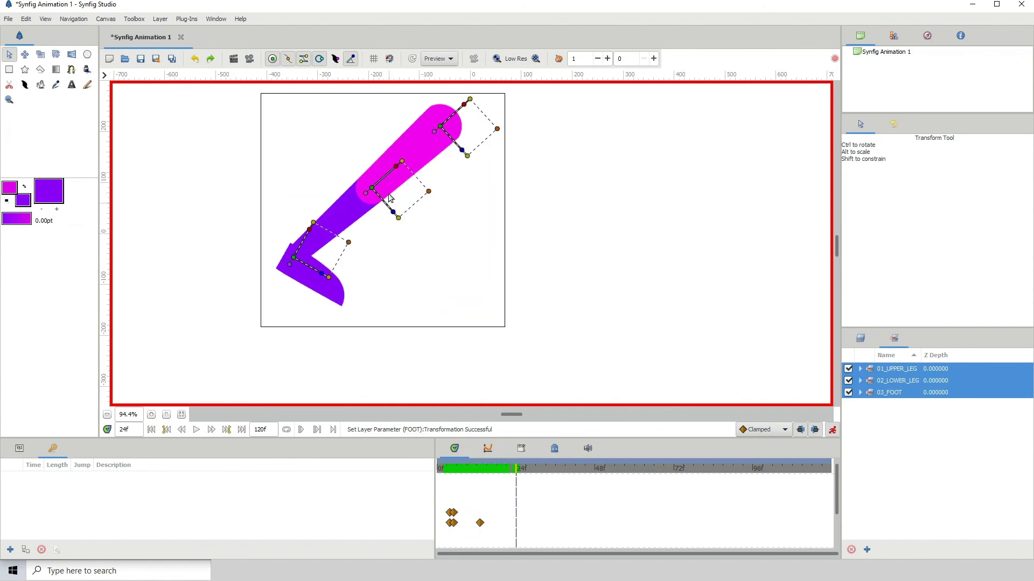
left_click_drag(461, 150, 477, 115)
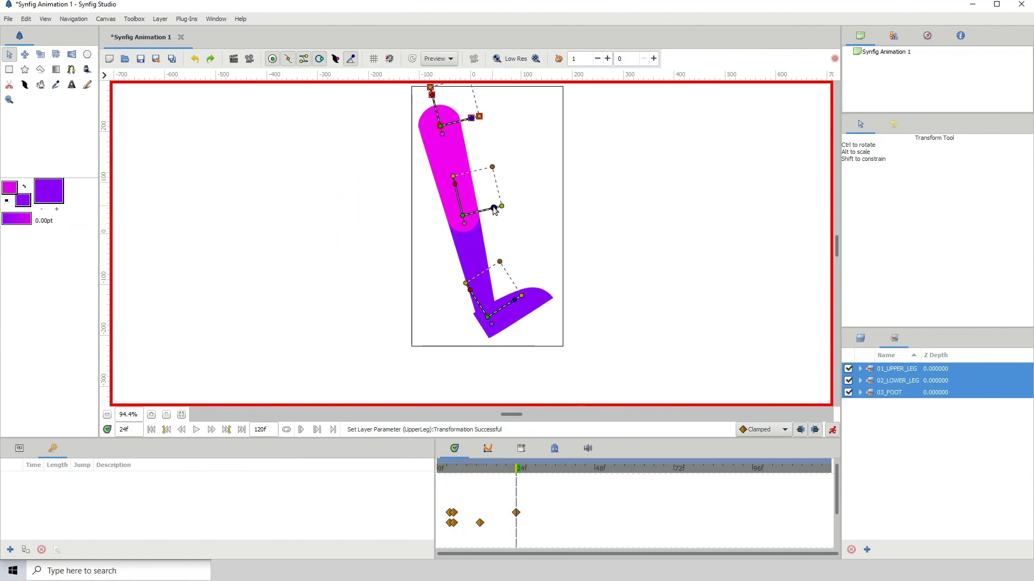
left_click_drag(491, 206, 488, 235)
left_click_drag(432, 310, 427, 320)
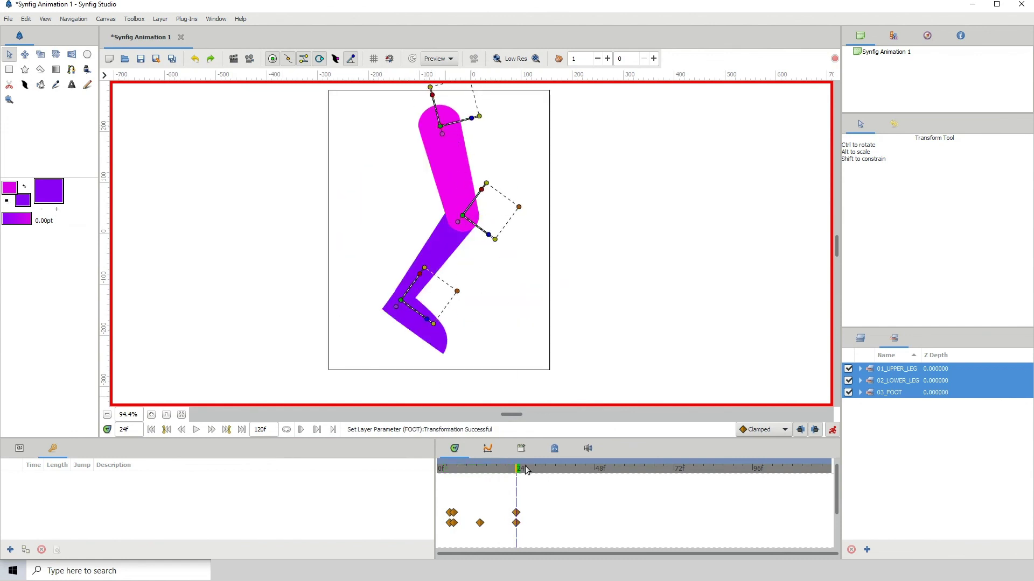
mouse_move(527, 471)
left_mouse_down()
mouse_move(450, 469)
mouse_move(530, 470)
left_mouse_up()
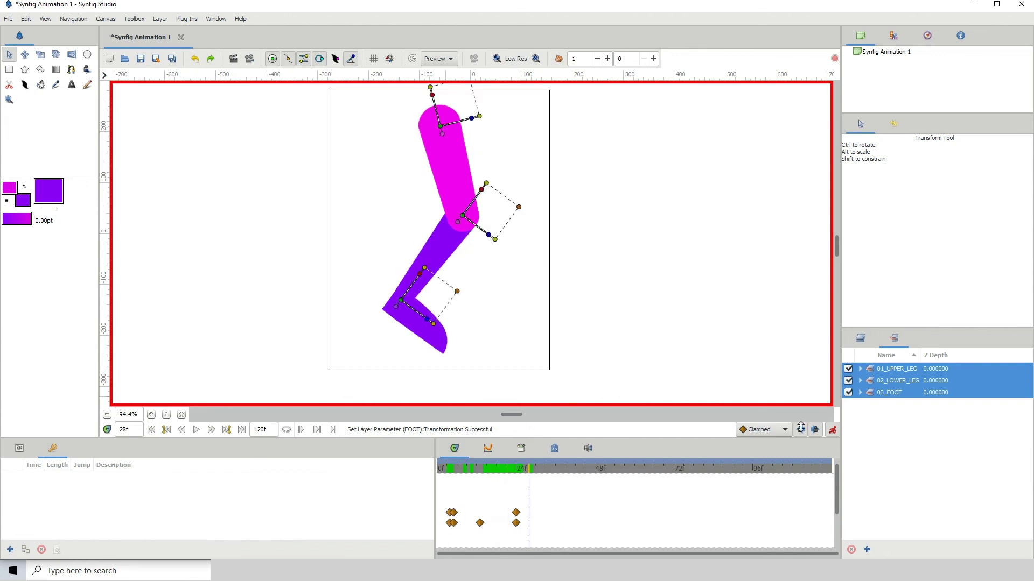